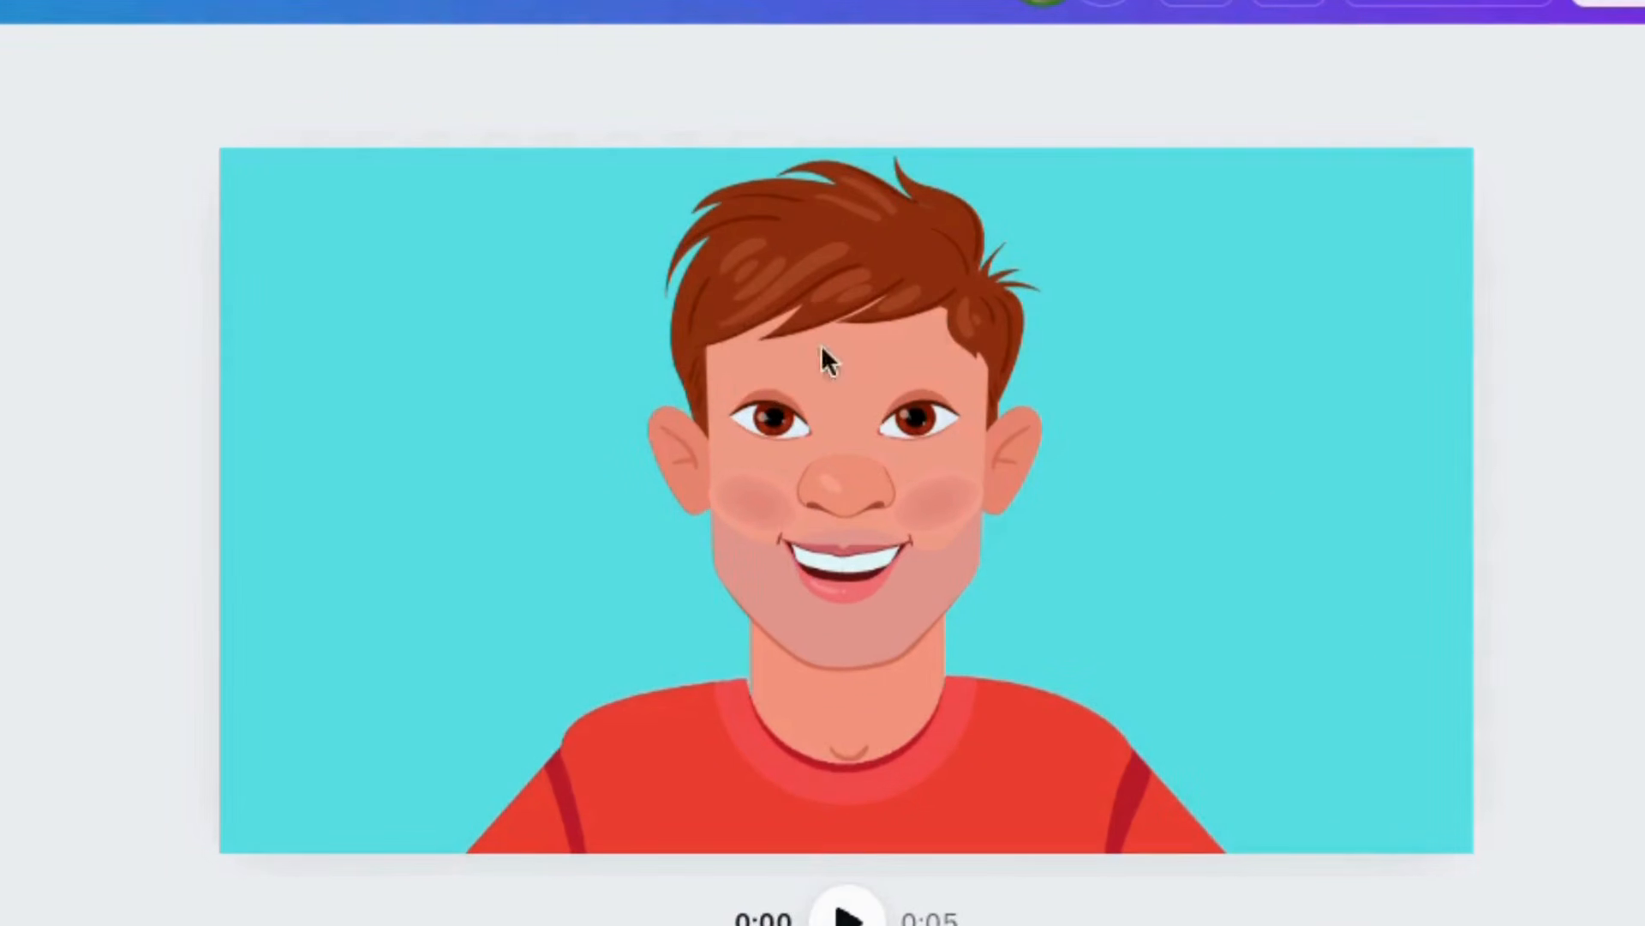
Select the avatar's eyes, nose, mouth and shirt in turn to inspect the separate elements
left_click(915, 420)
left_click(830, 487)
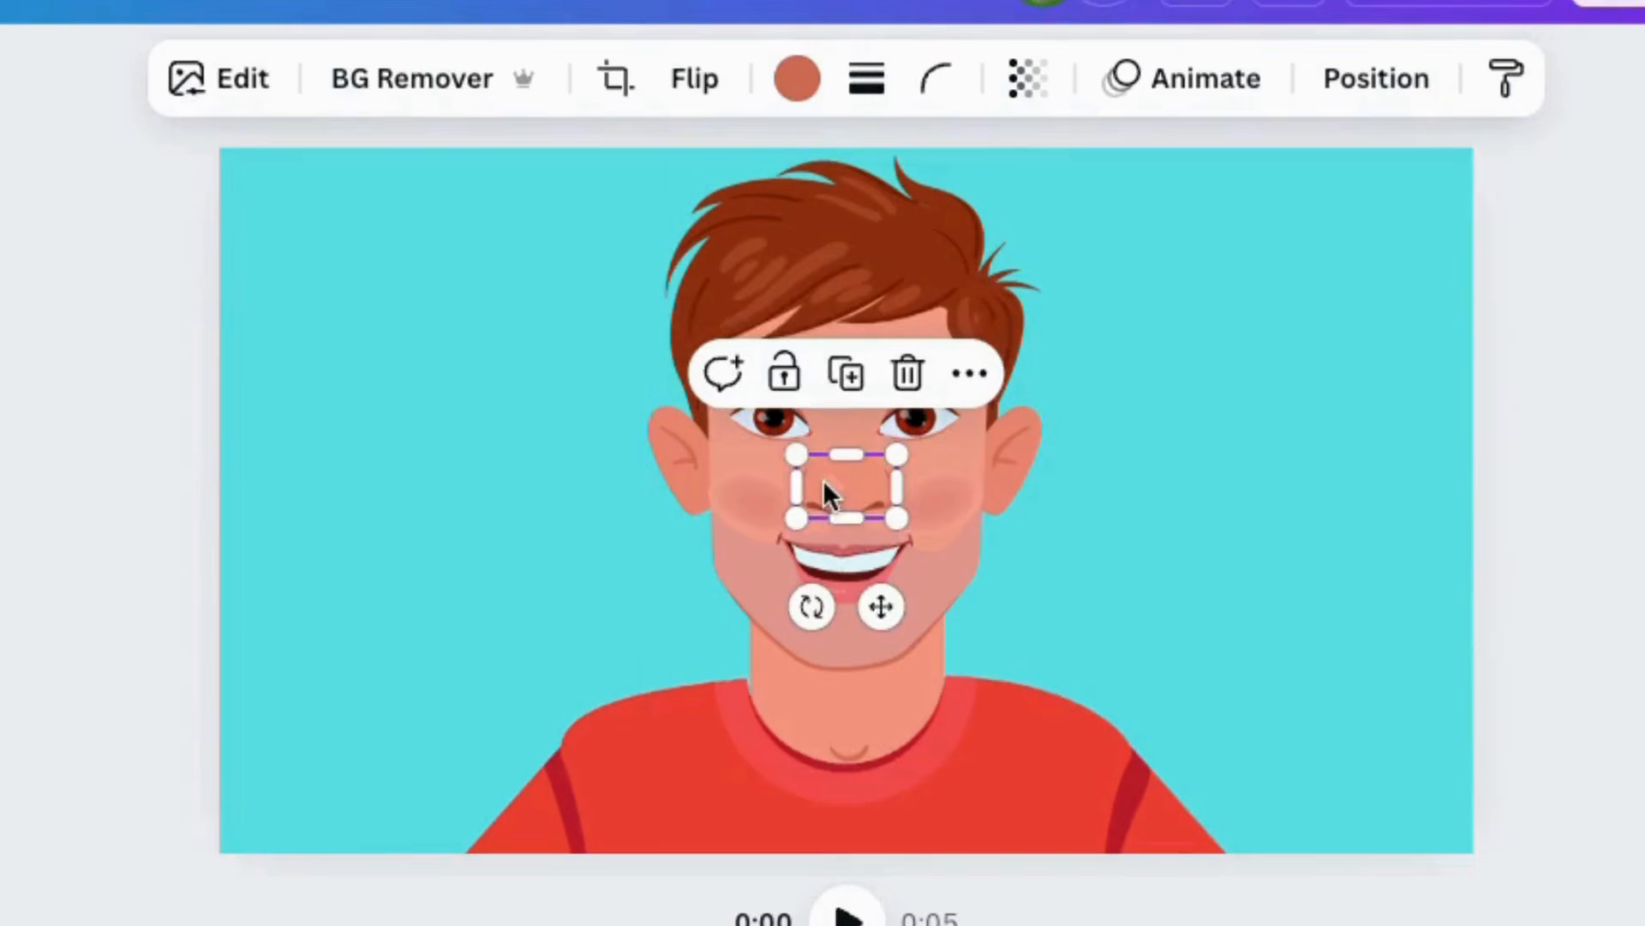
left_click(853, 570)
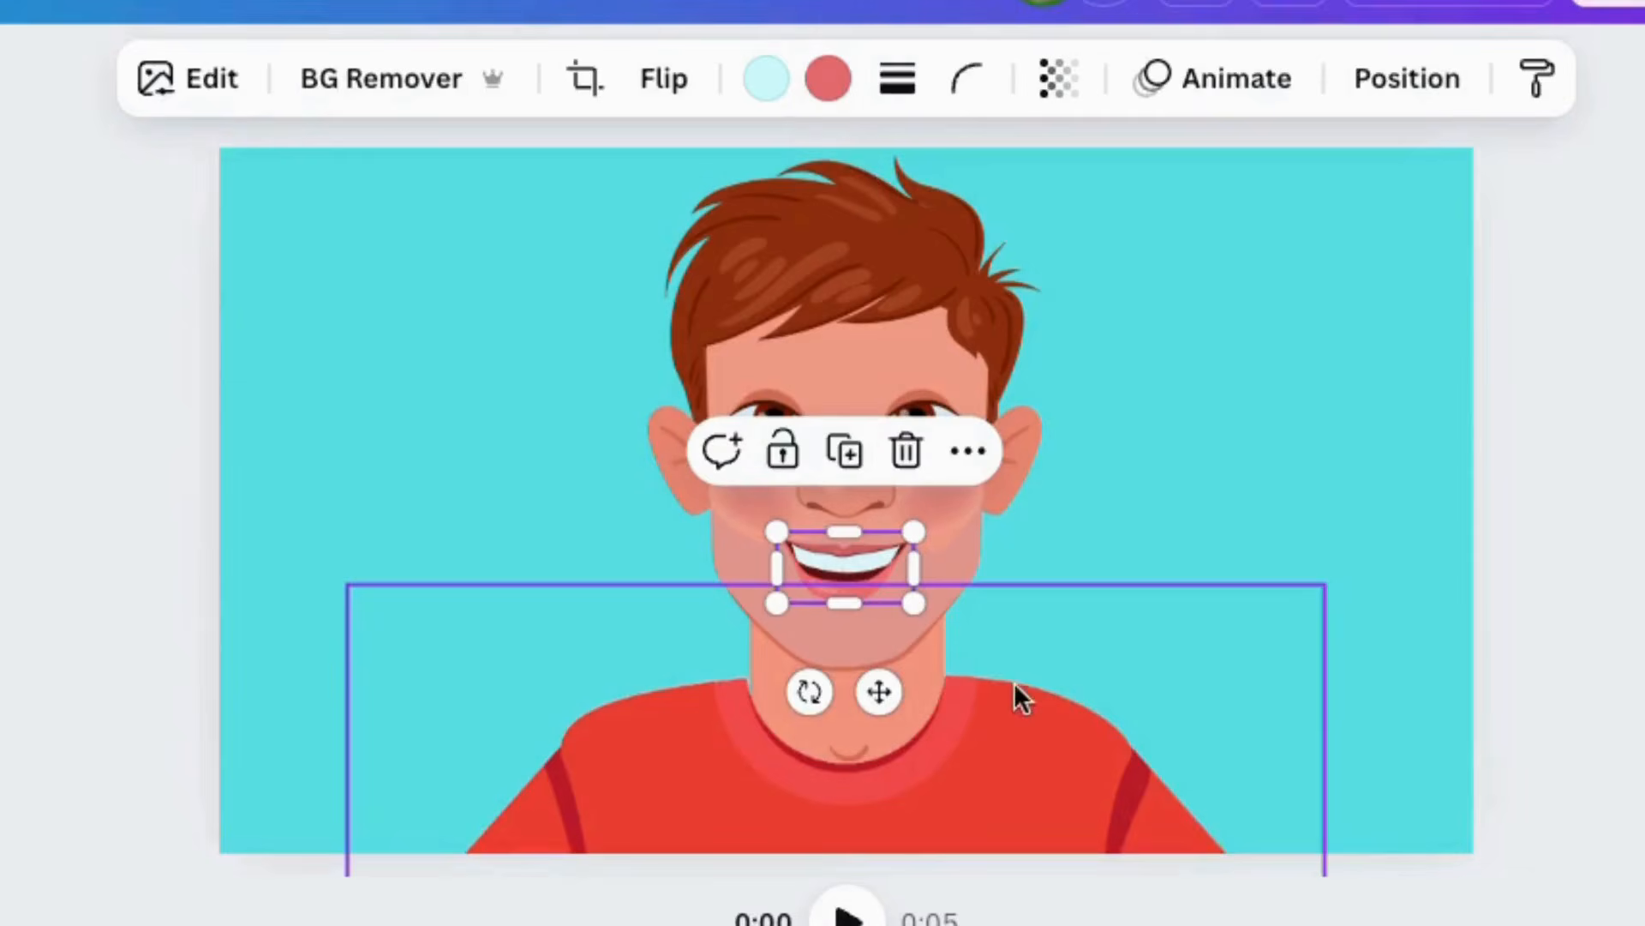
left_click(1011, 740)
left_click(158, 654)
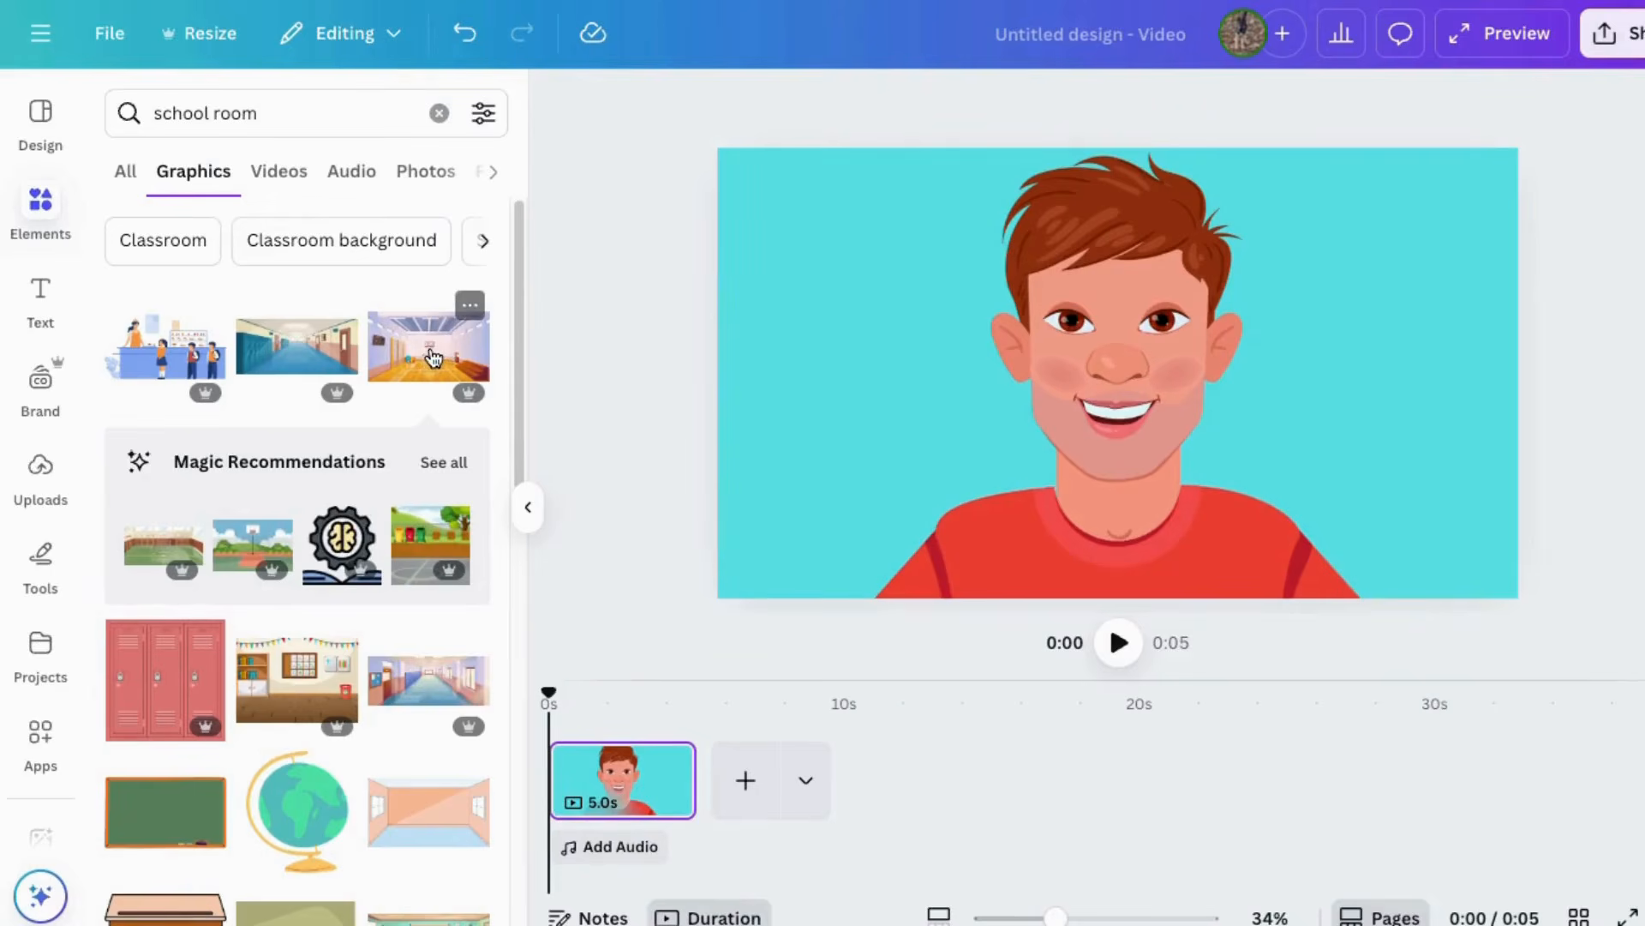
Add the school gym graphic as a full-page background layered behind all parts of the cartoon character
left_click(433, 358)
left_click_drag(800, 192, 563, 36)
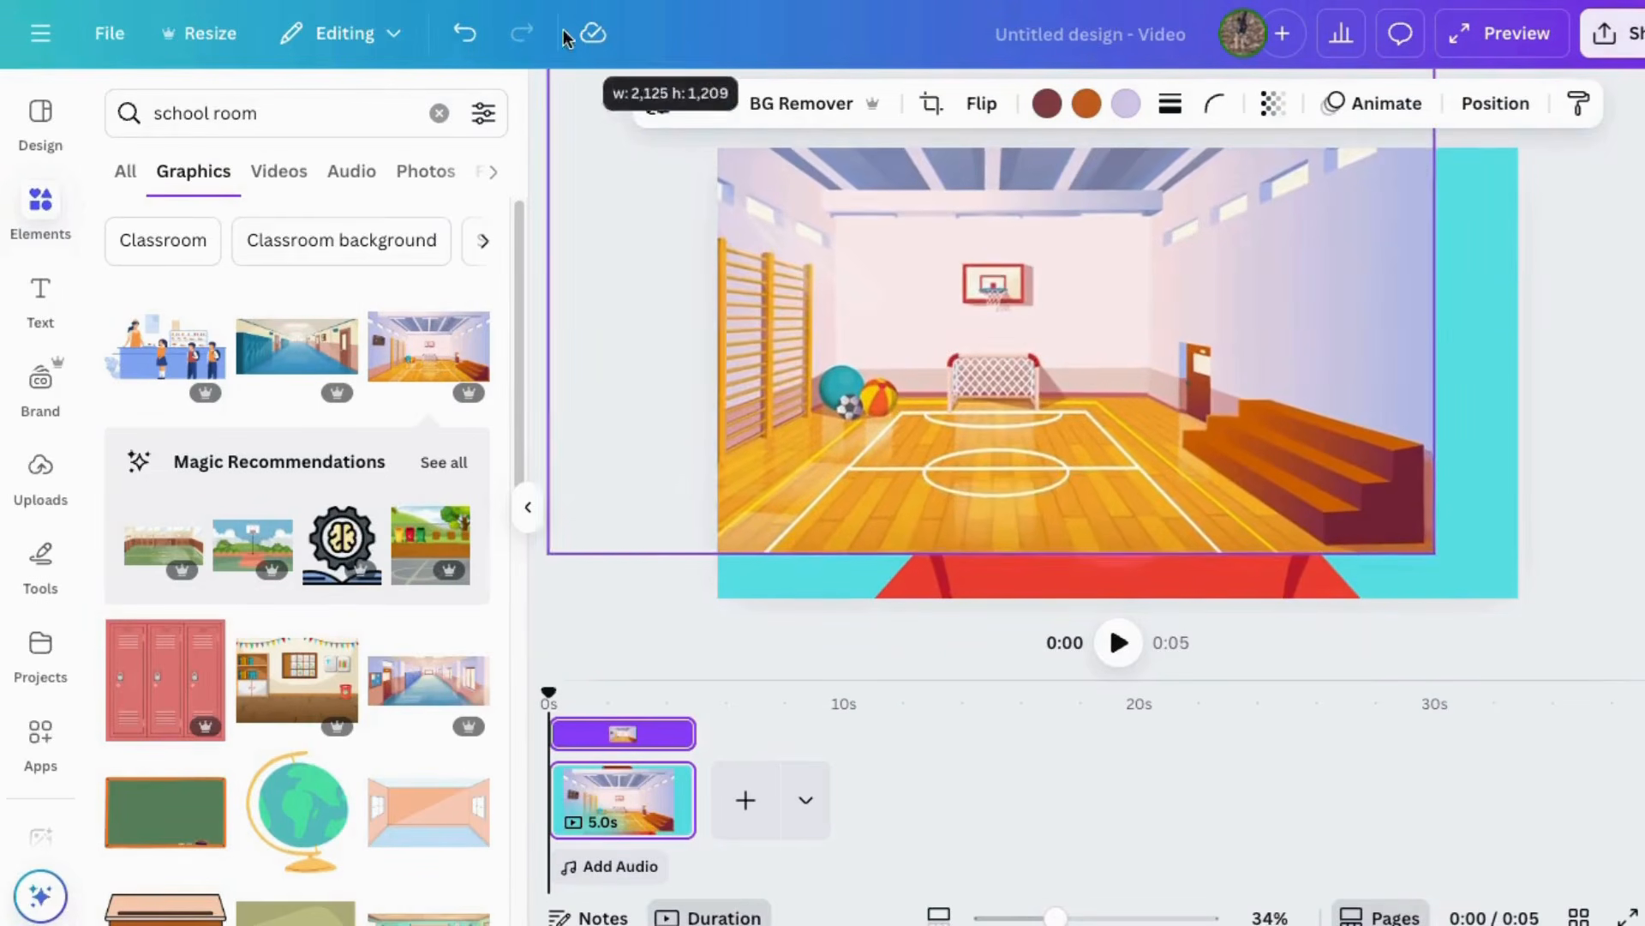
left_click_drag(798, 223, 893, 274)
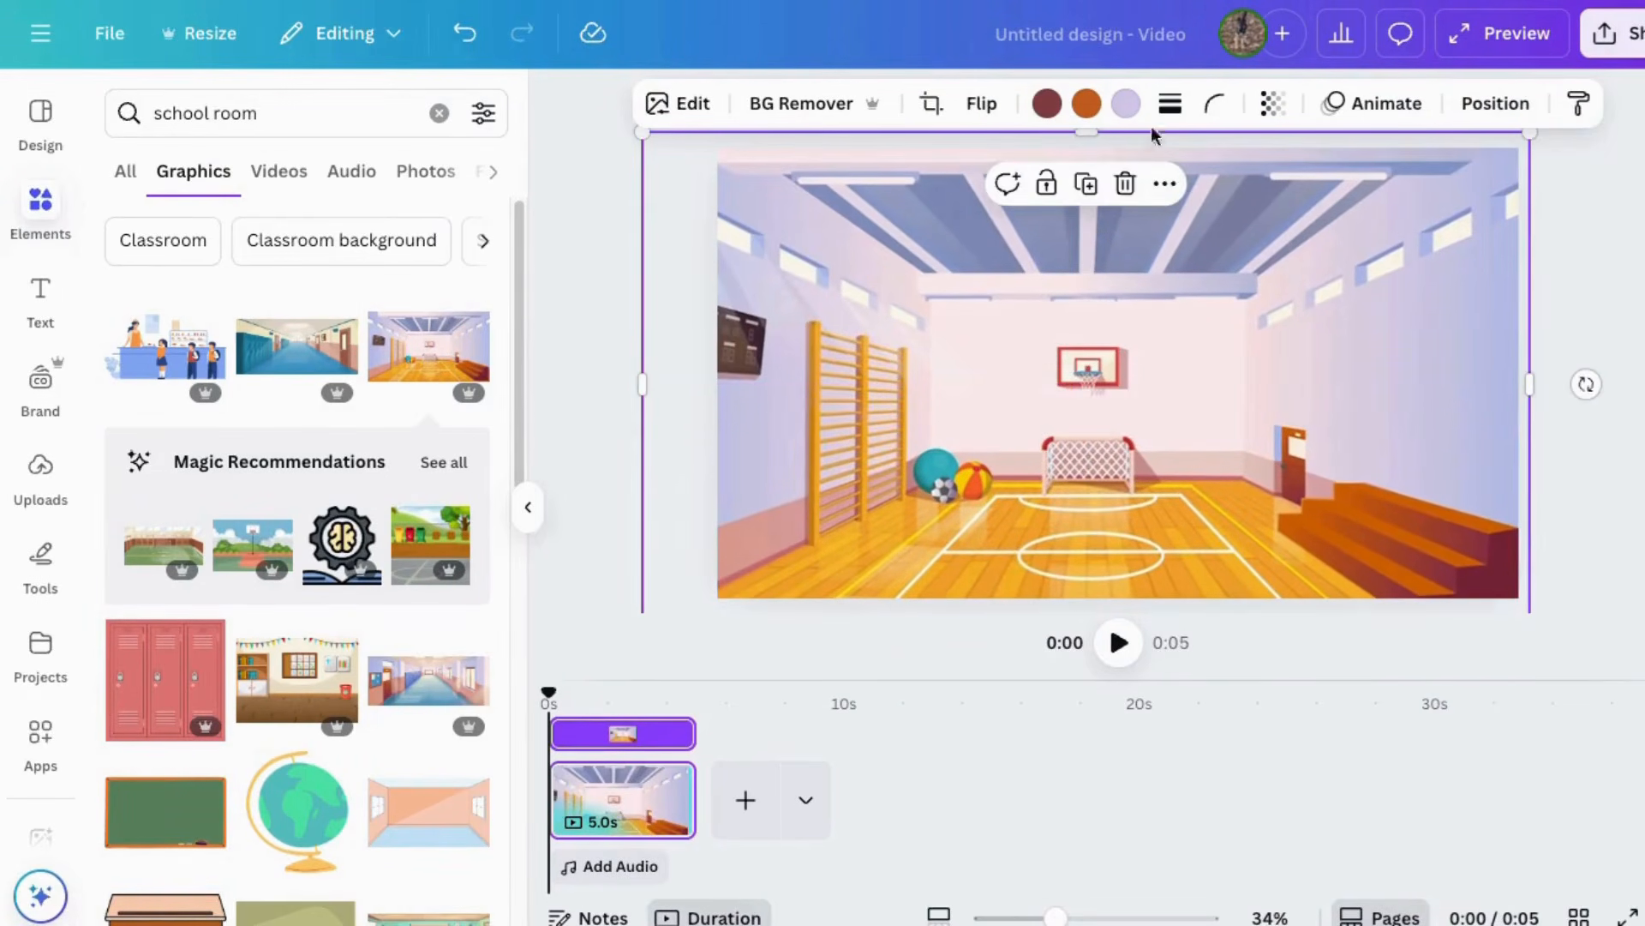
left_click(1491, 109)
left_click_drag(370, 317, 371, 750)
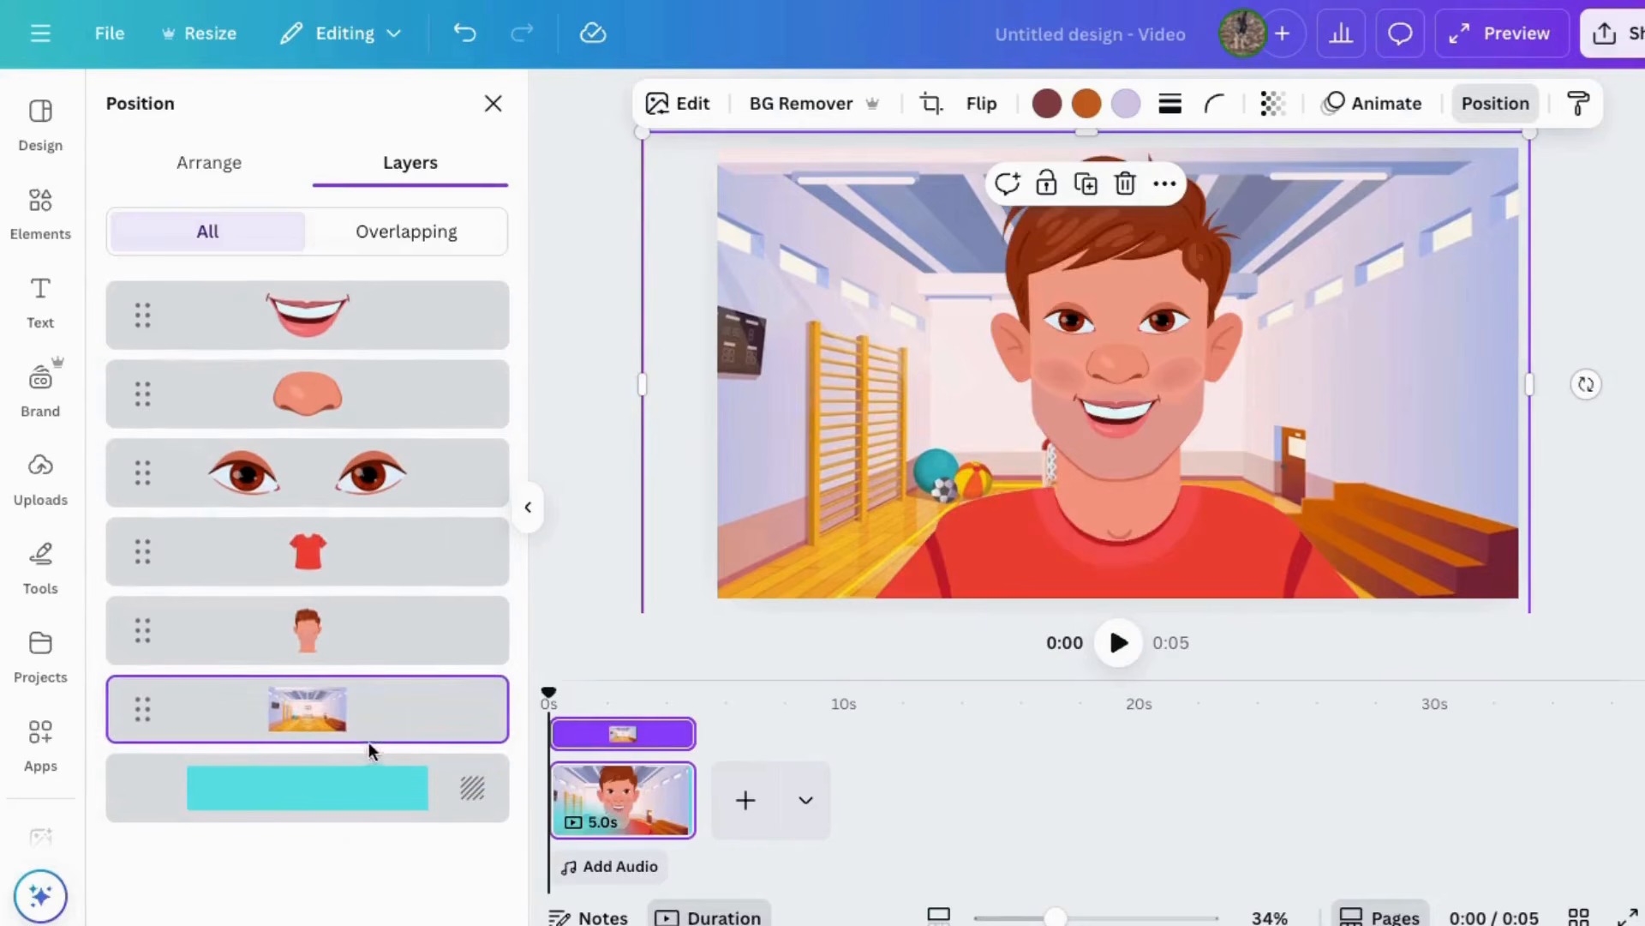
Lower the gym background's brightness to -22 and slightly reduce its contrast
left_click(677, 103)
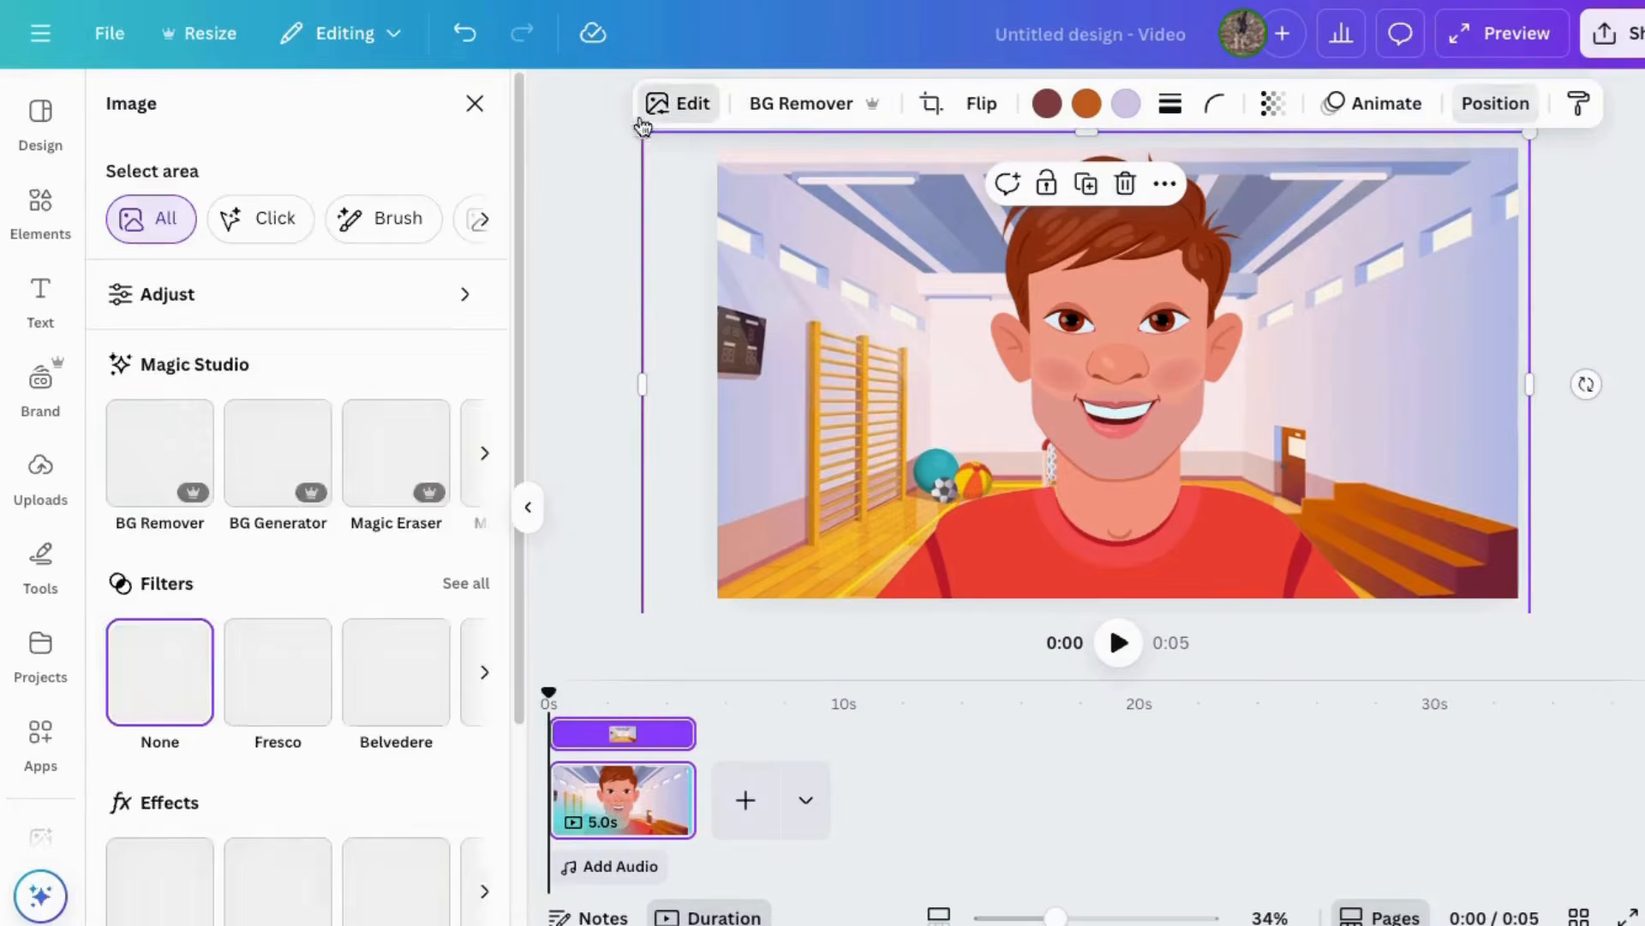
left_click(183, 300)
left_click_drag(261, 664, 231, 671)
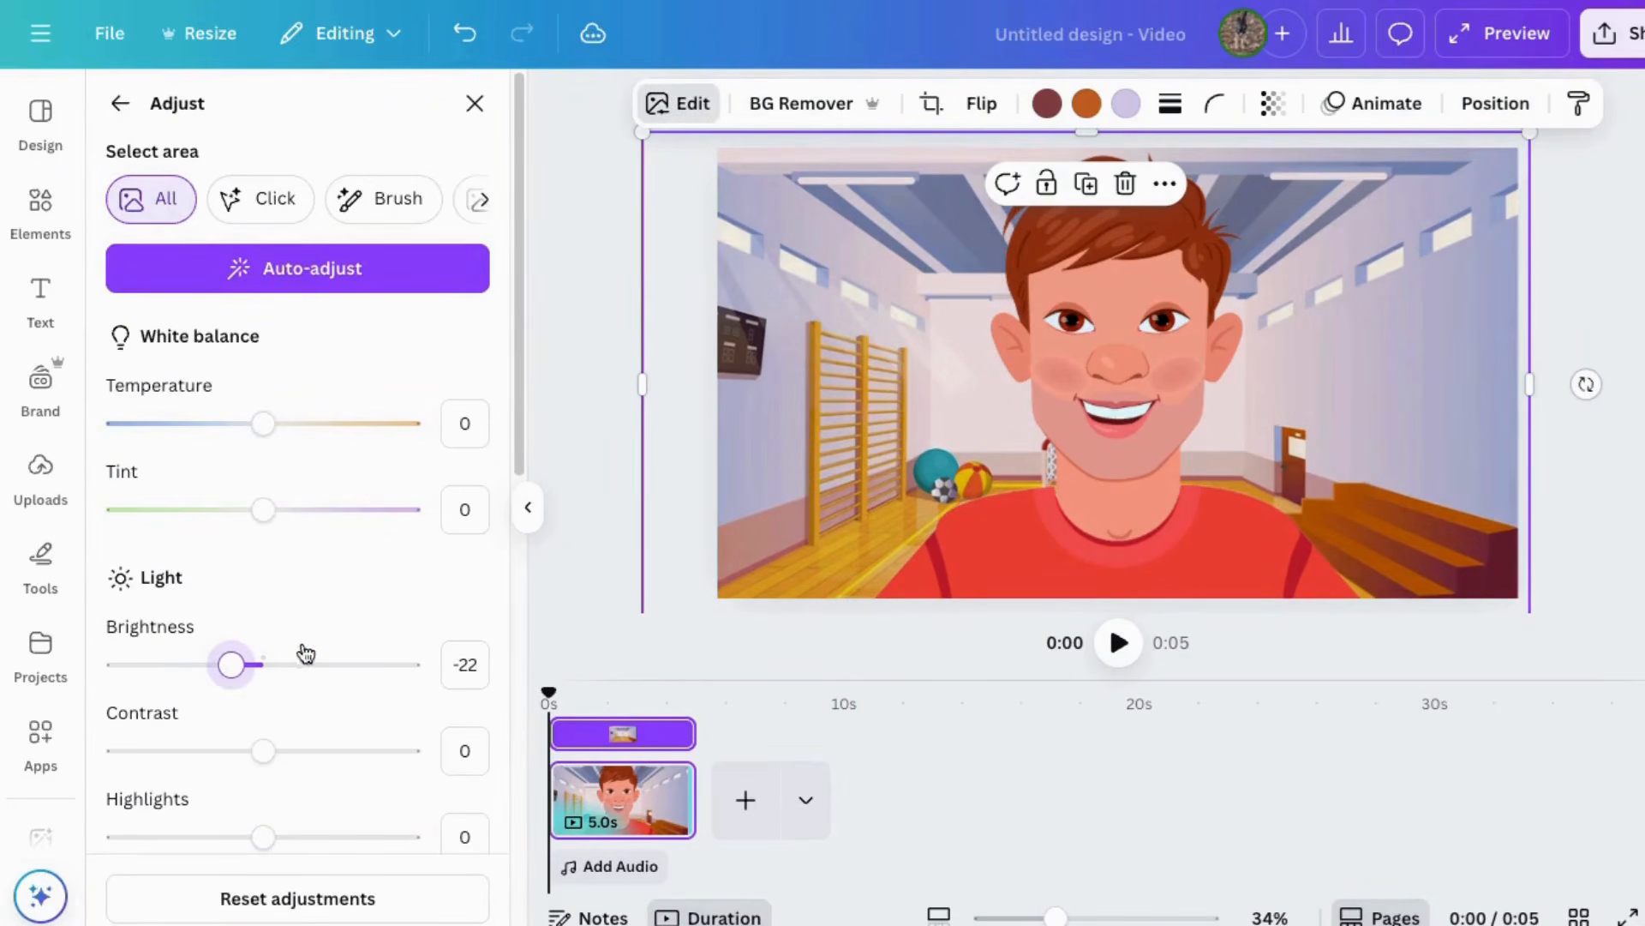
left_click_drag(261, 751, 237, 752)
left_click(600, 528)
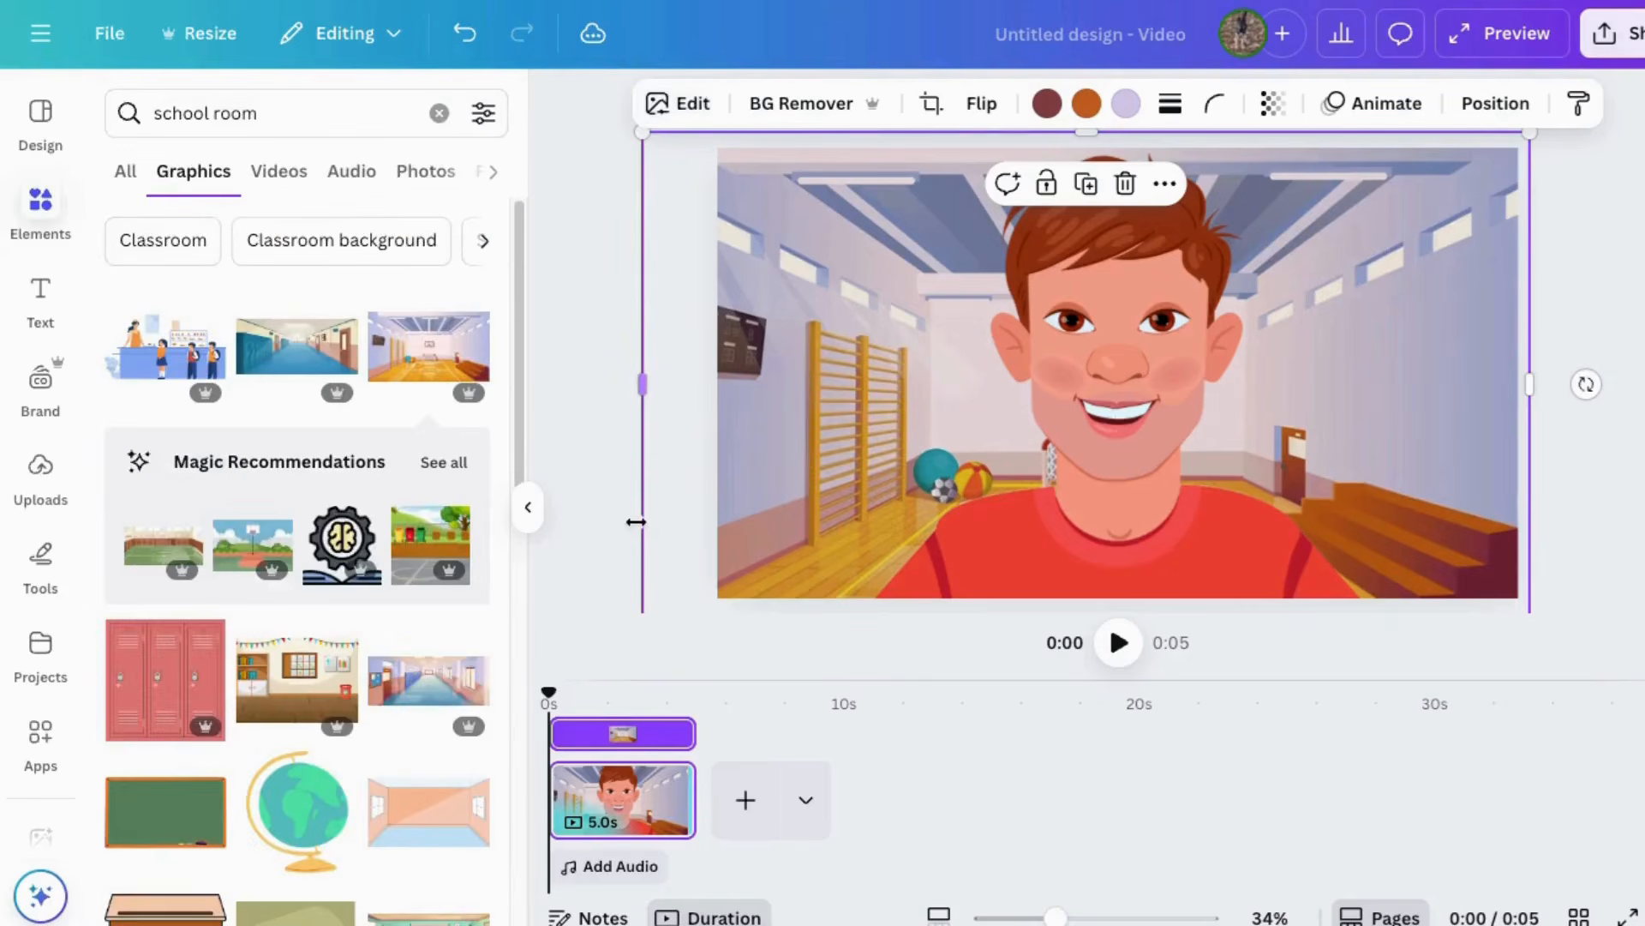
Extend the video page's duration to 13.6 seconds
left_click_drag(694, 819, 947, 820)
left_click(569, 581)
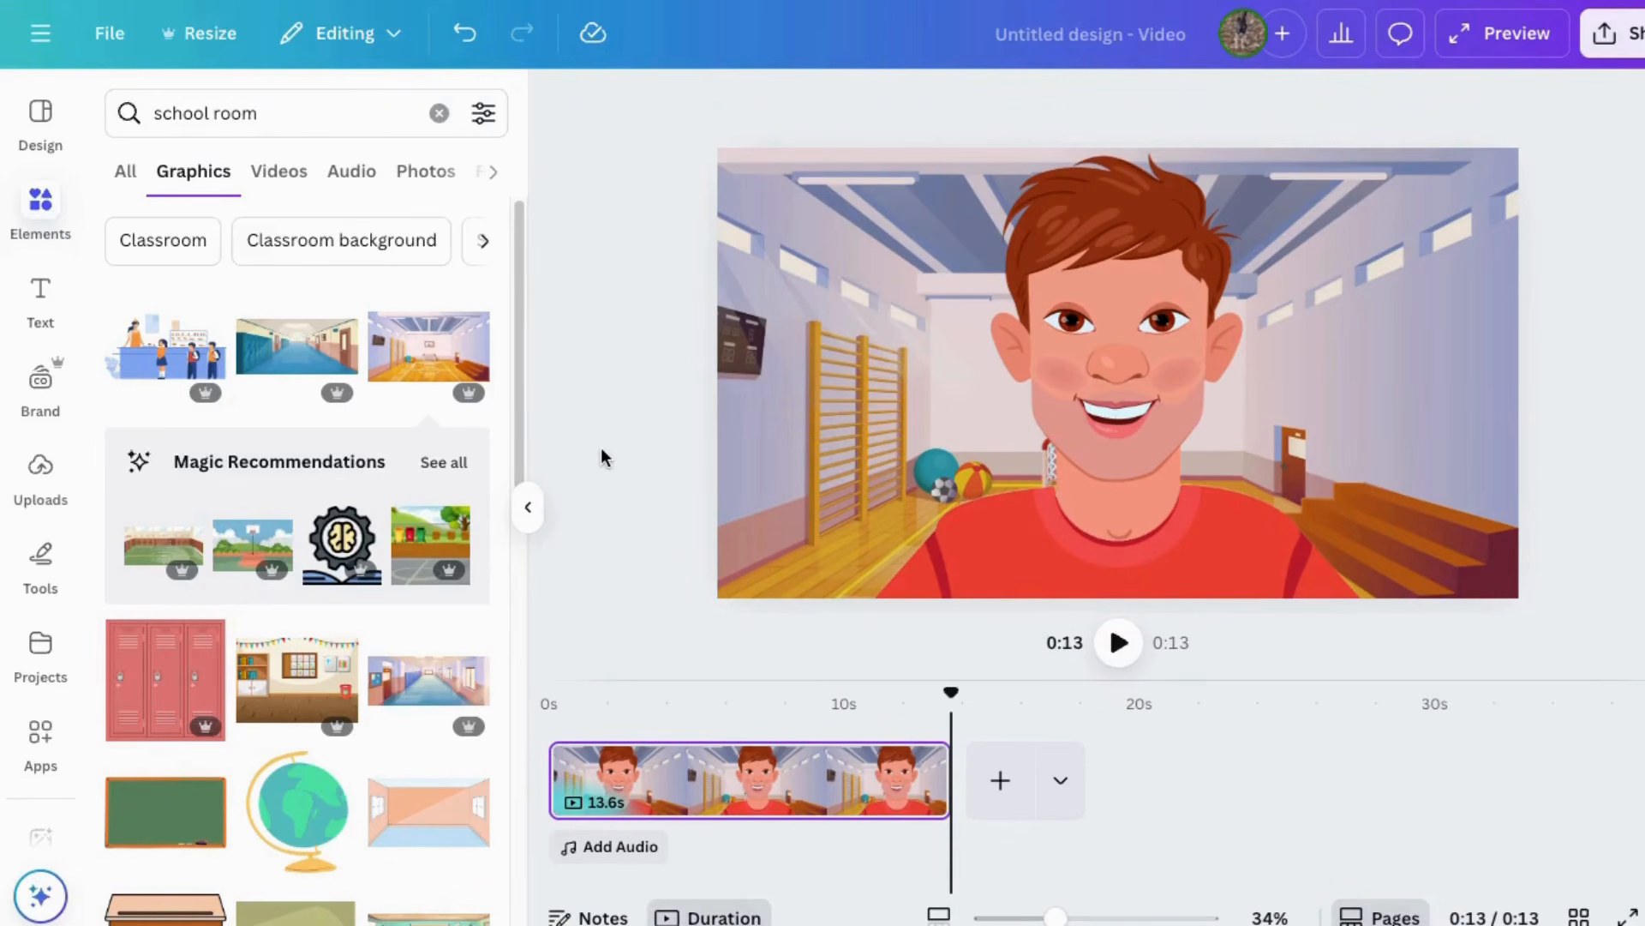
left_click(1114, 425)
mouse_move(1114, 424)
left_mouse_down()
mouse_move(1097, 442)
mouse_move(992, 442)
mouse_move(1109, 440)
left_mouse_up()
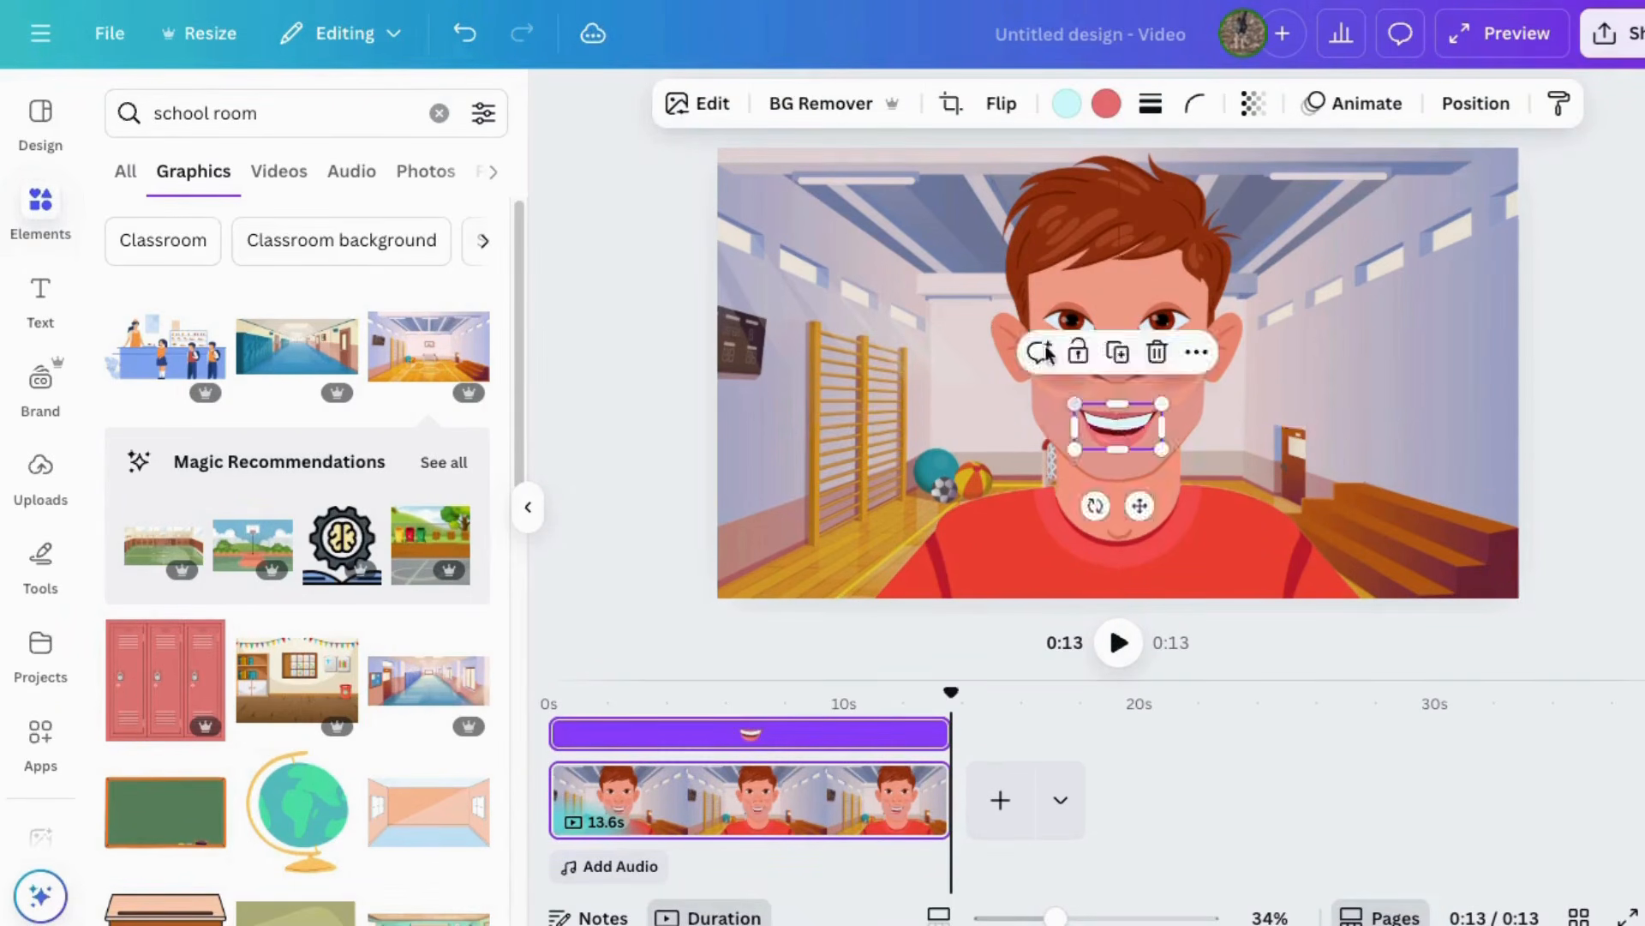
left_click(464, 33)
left_click(465, 33)
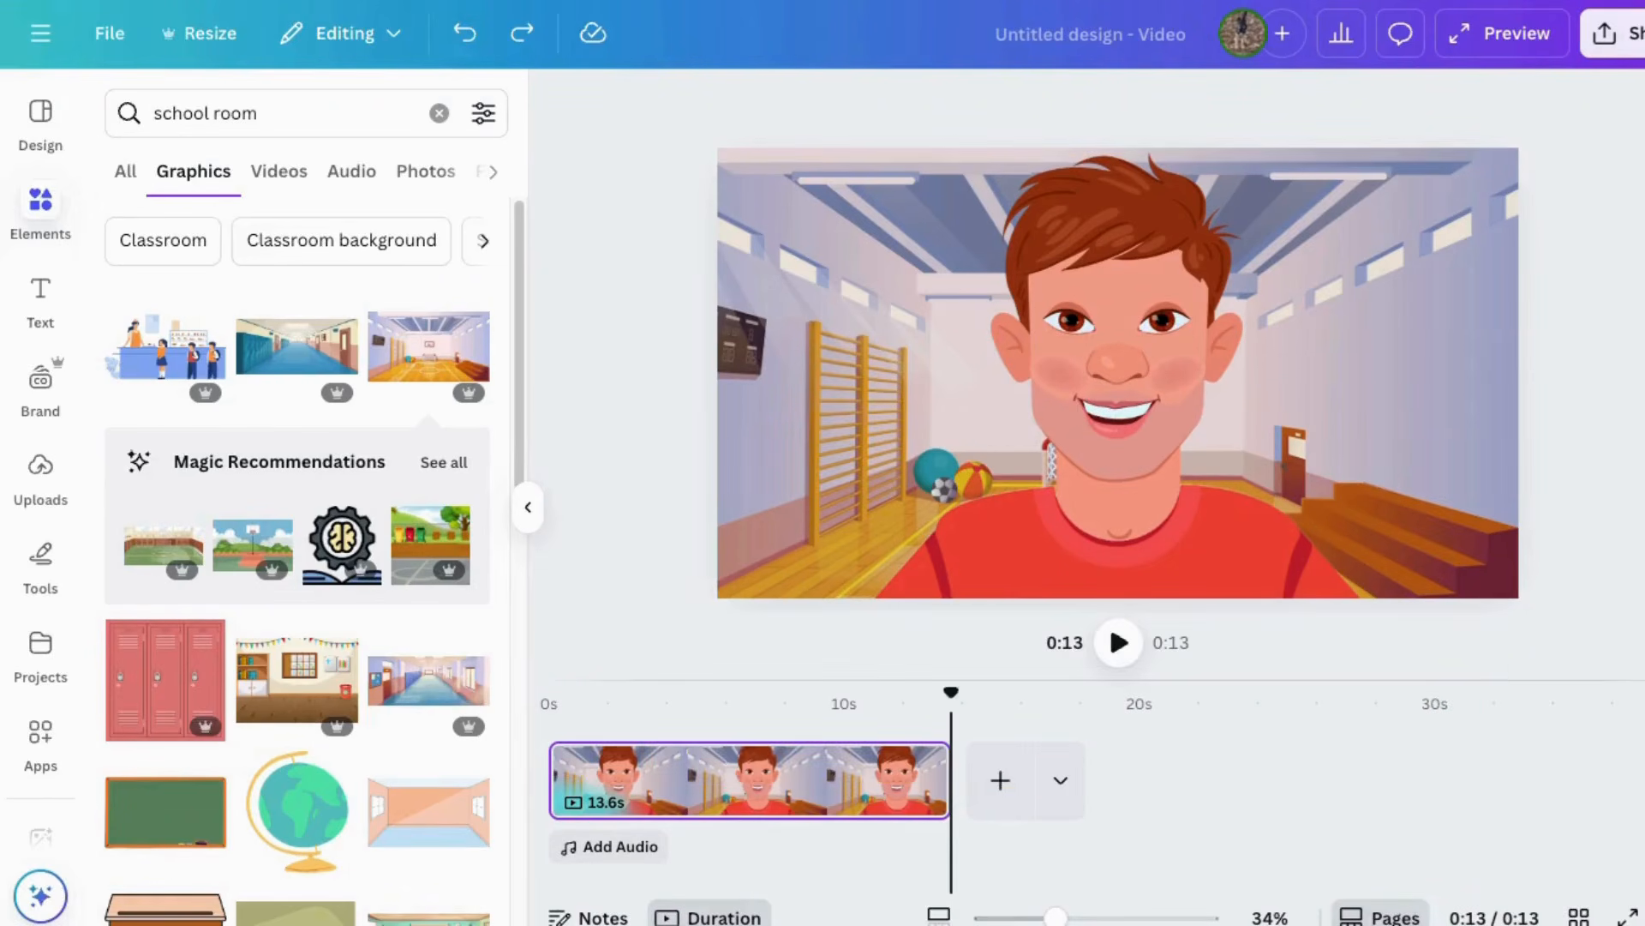
Switch to Creative Fabrica and examine the Cartoon Man Face Constructor, Male listing and the subscription offer
left_click(1449, 0)
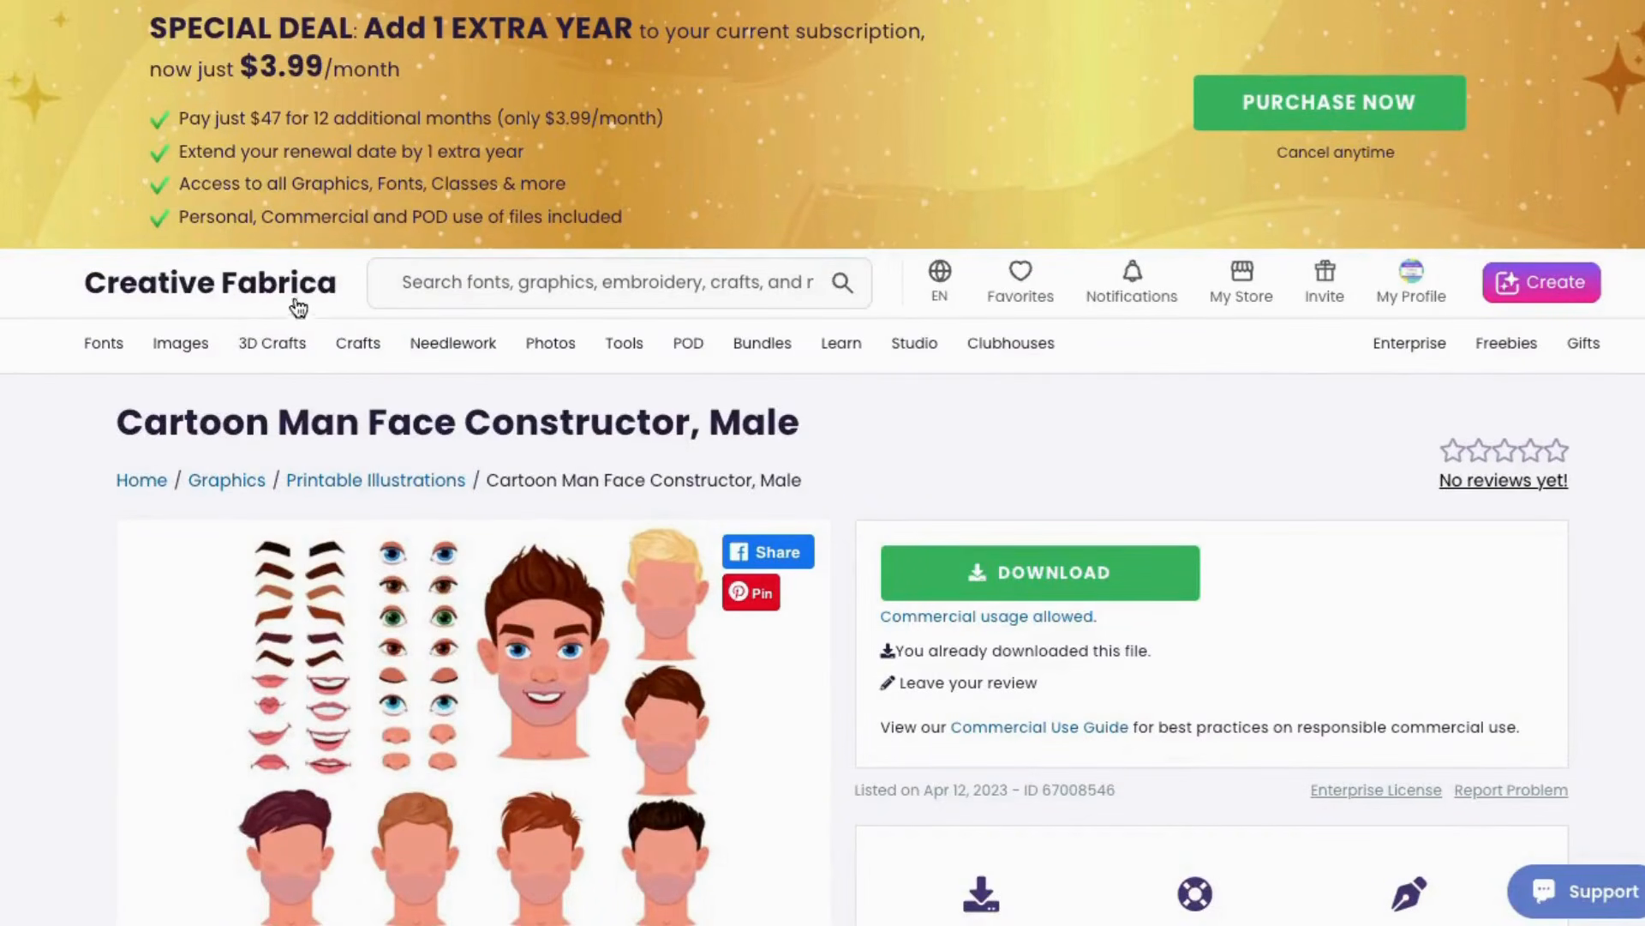
scroll(52, 373, "down", 2)
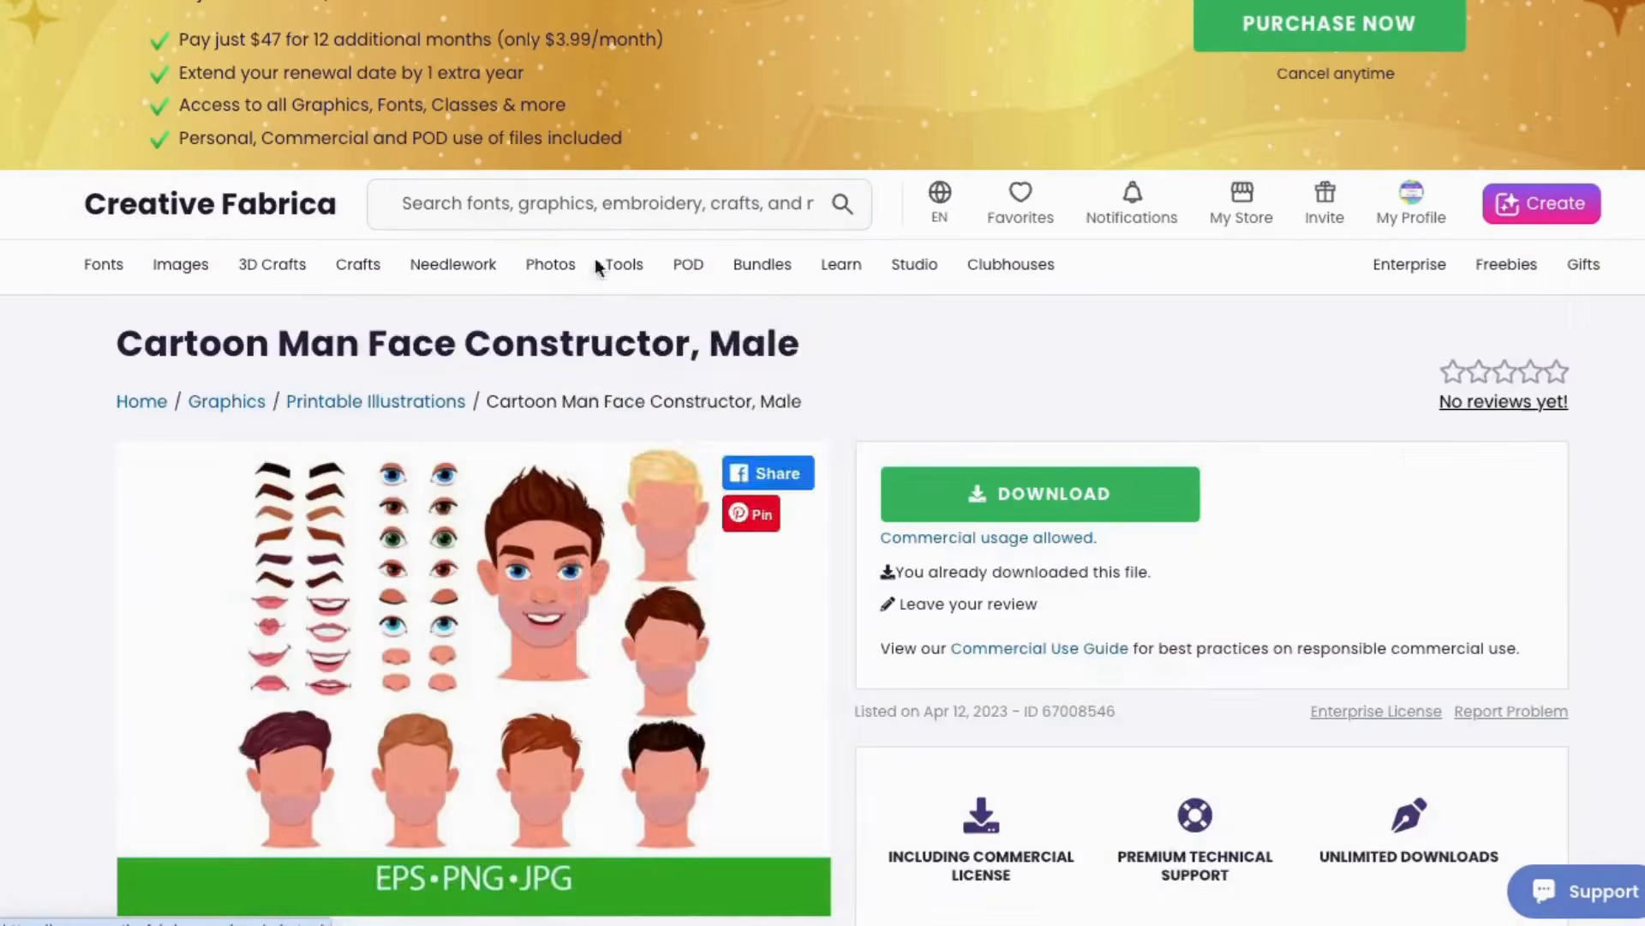
mouse_move(916, 267)
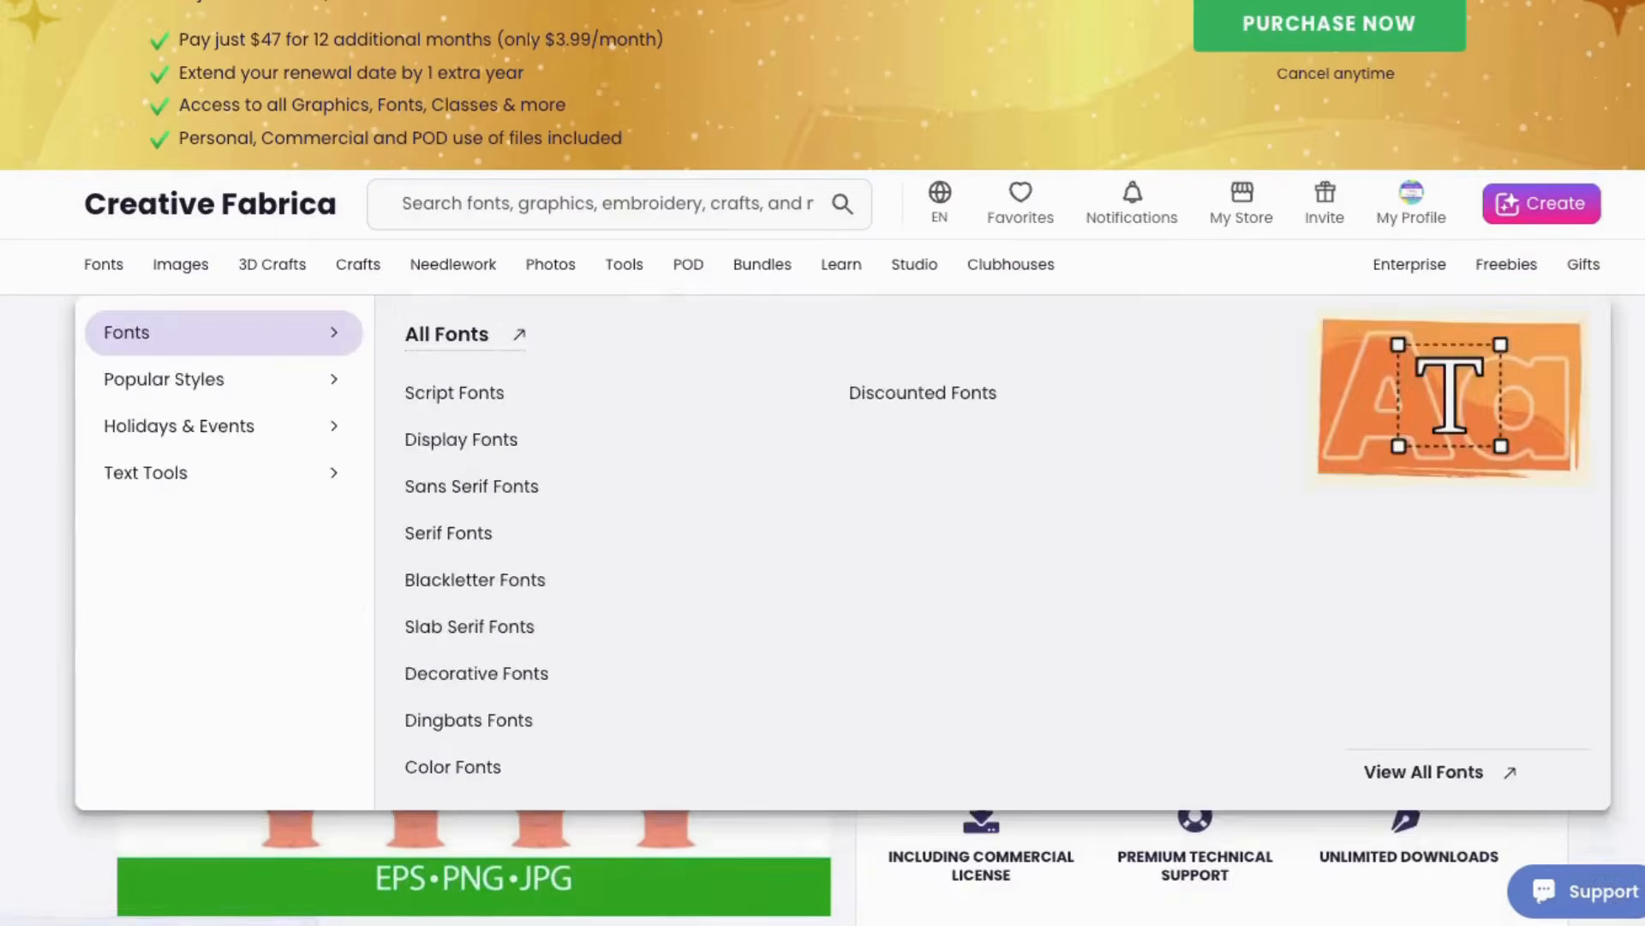
scroll(39, 375, "up", 1)
scroll(38, 375, "up", 1)
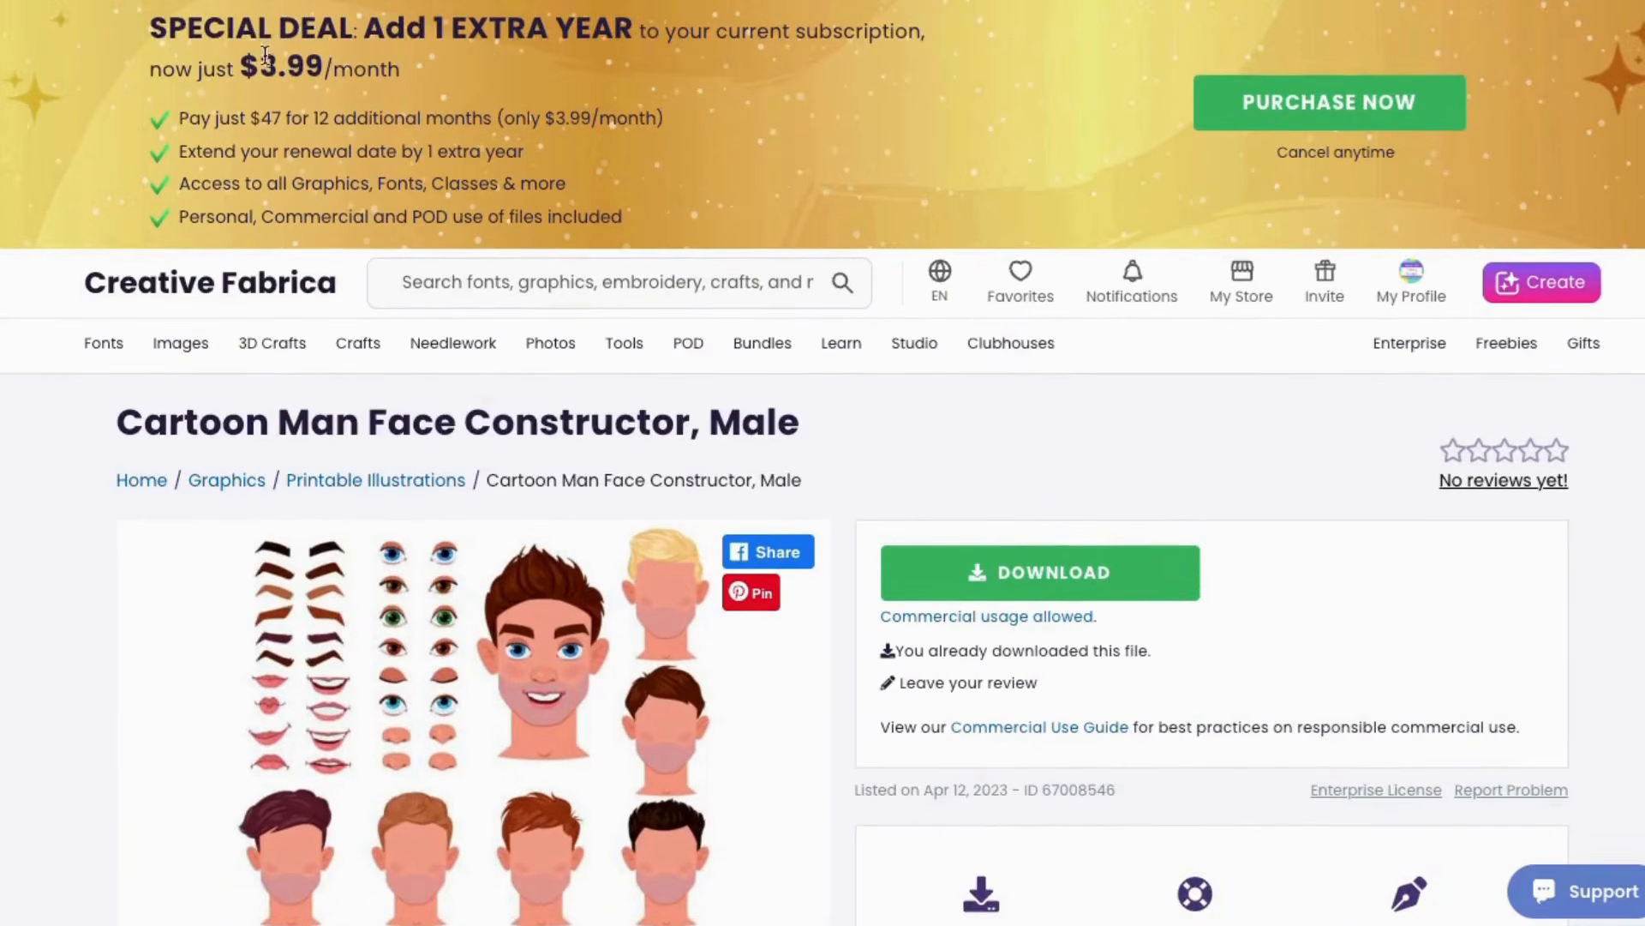
left_click_drag(261, 69, 350, 64)
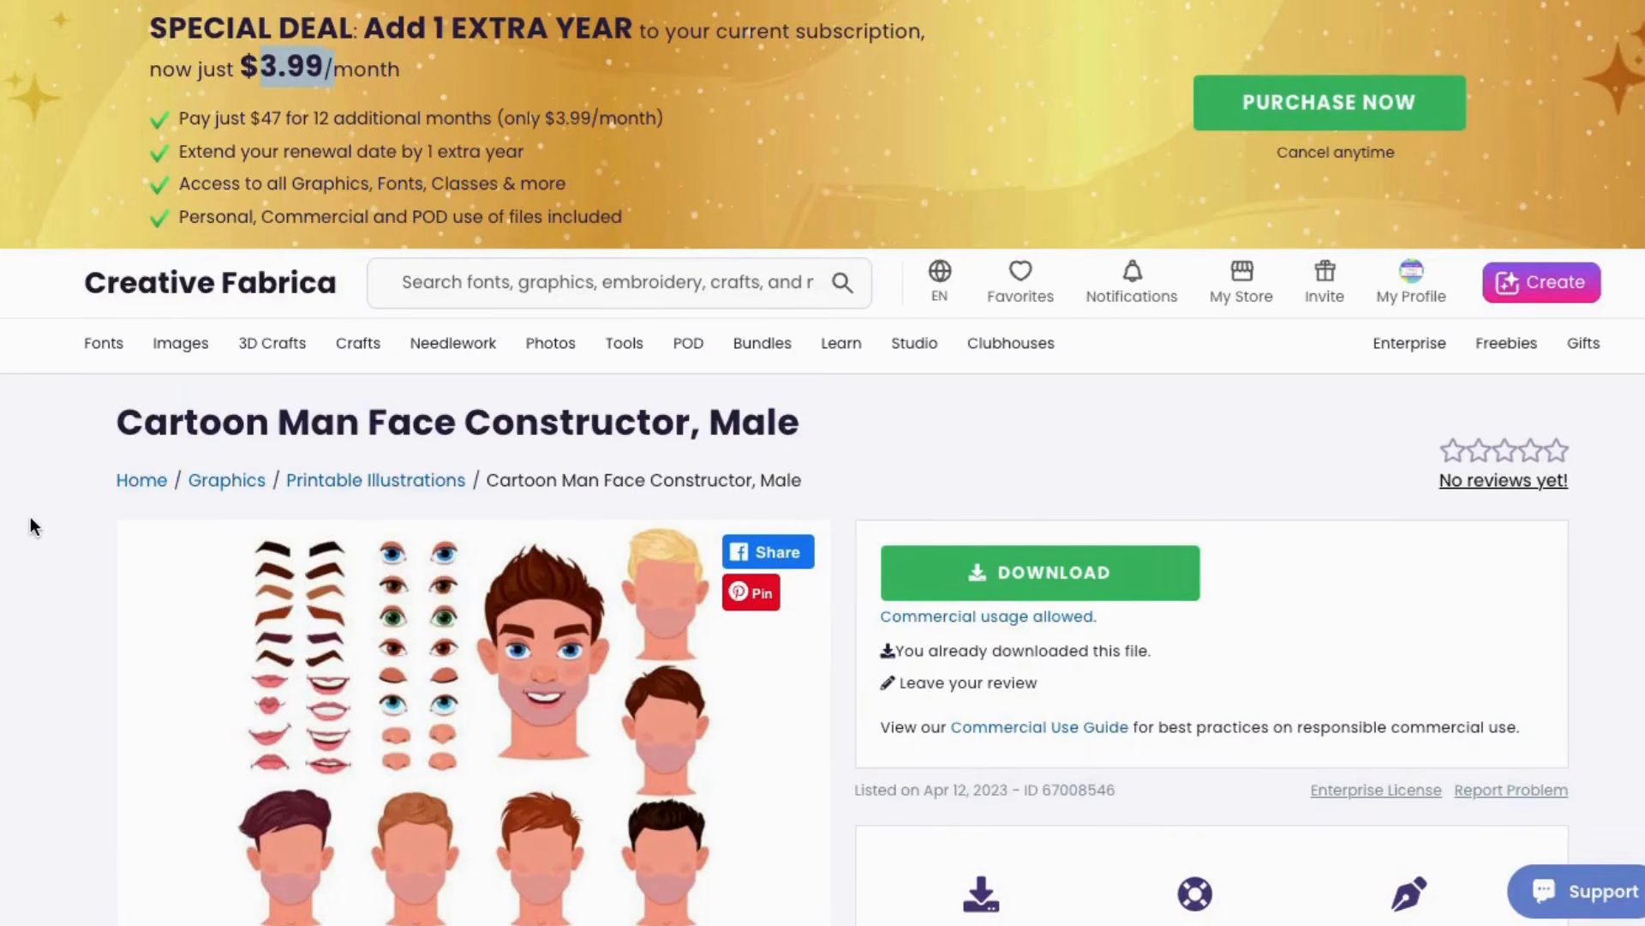
scroll(29, 515, "down", 1)
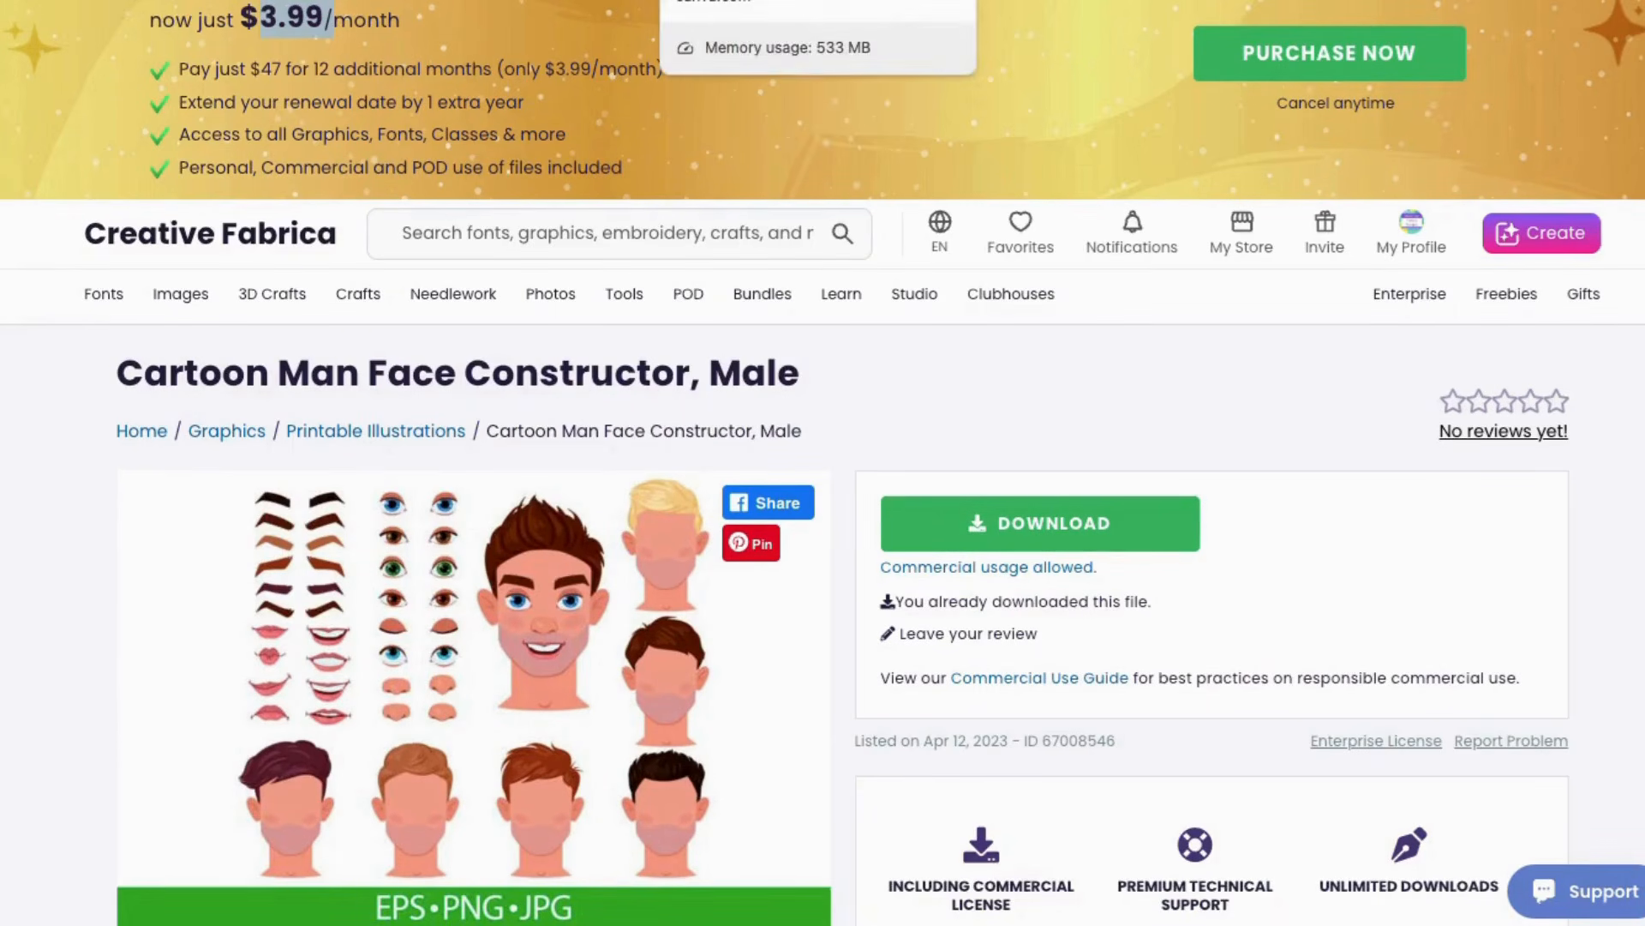
Switch to ChatGPT and review the short example lines for talking avatars
left_click(745, 1)
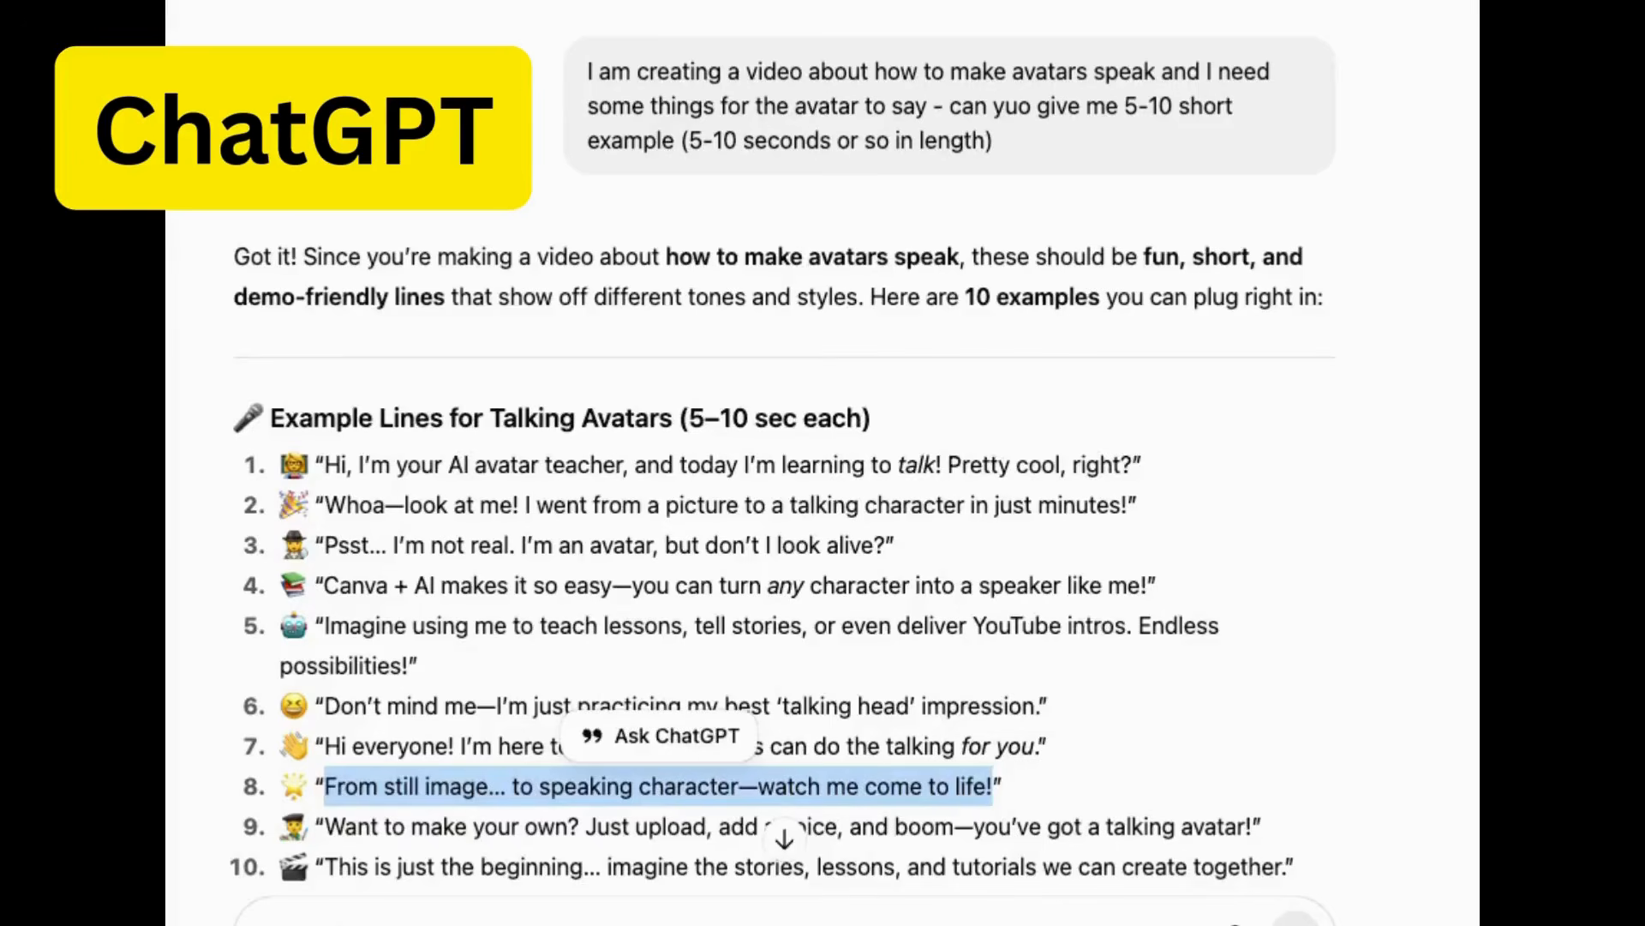
scroll(434, 751, "down", 2)
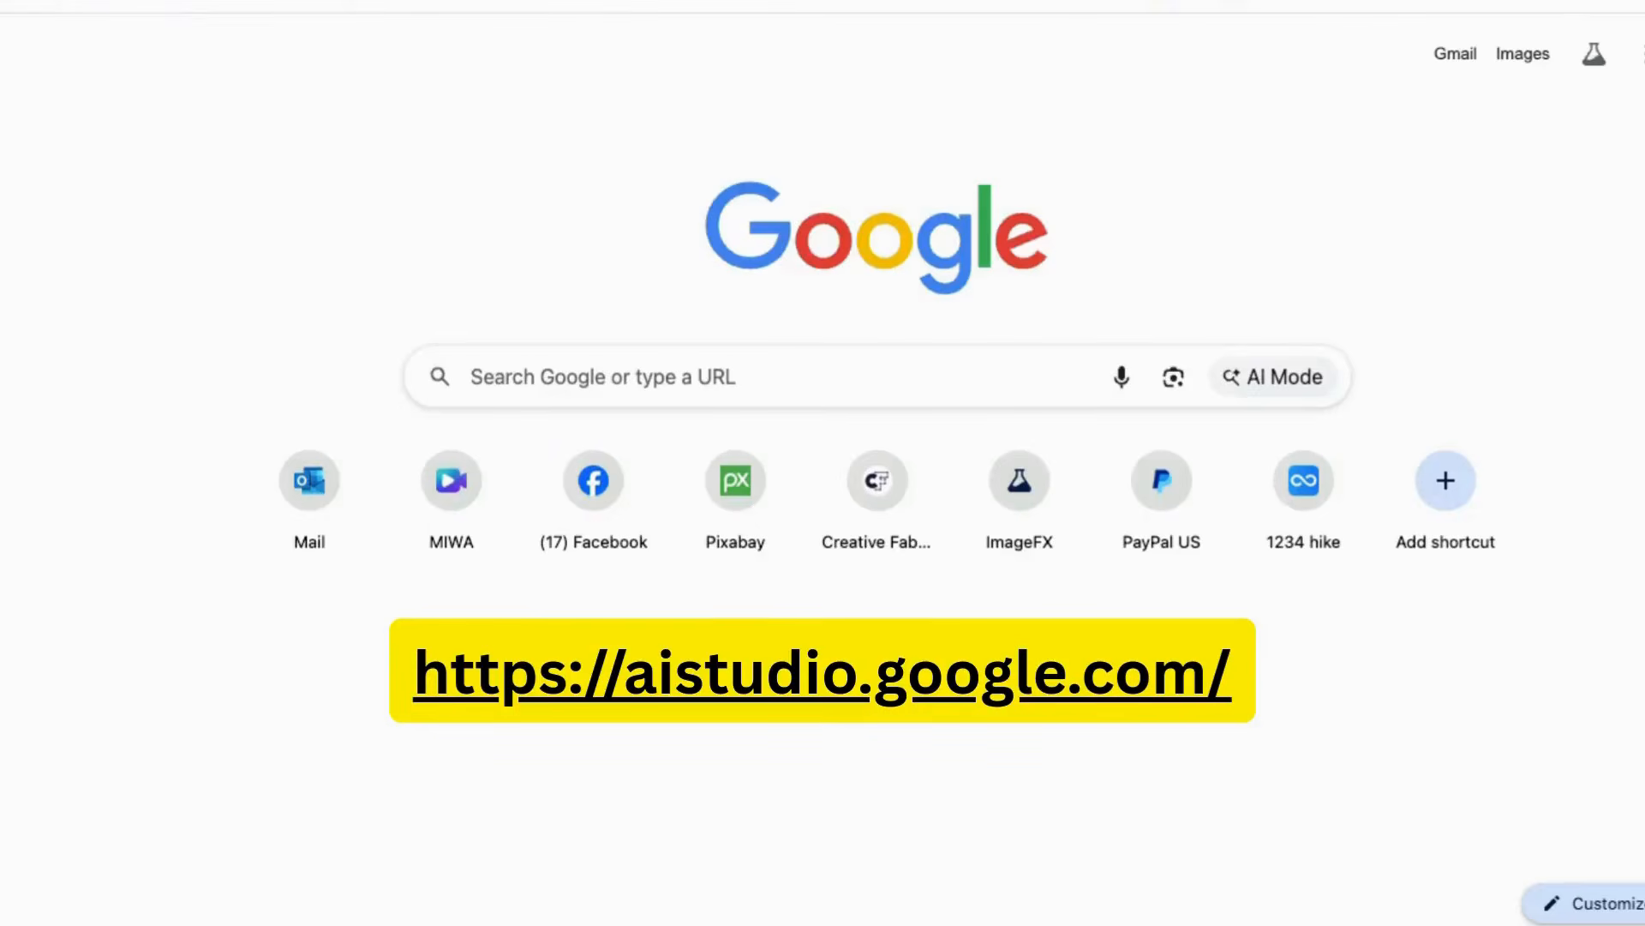
Switch to Google AI Studio and open Gemini speech generation in single-speaker audio mode
type("google")
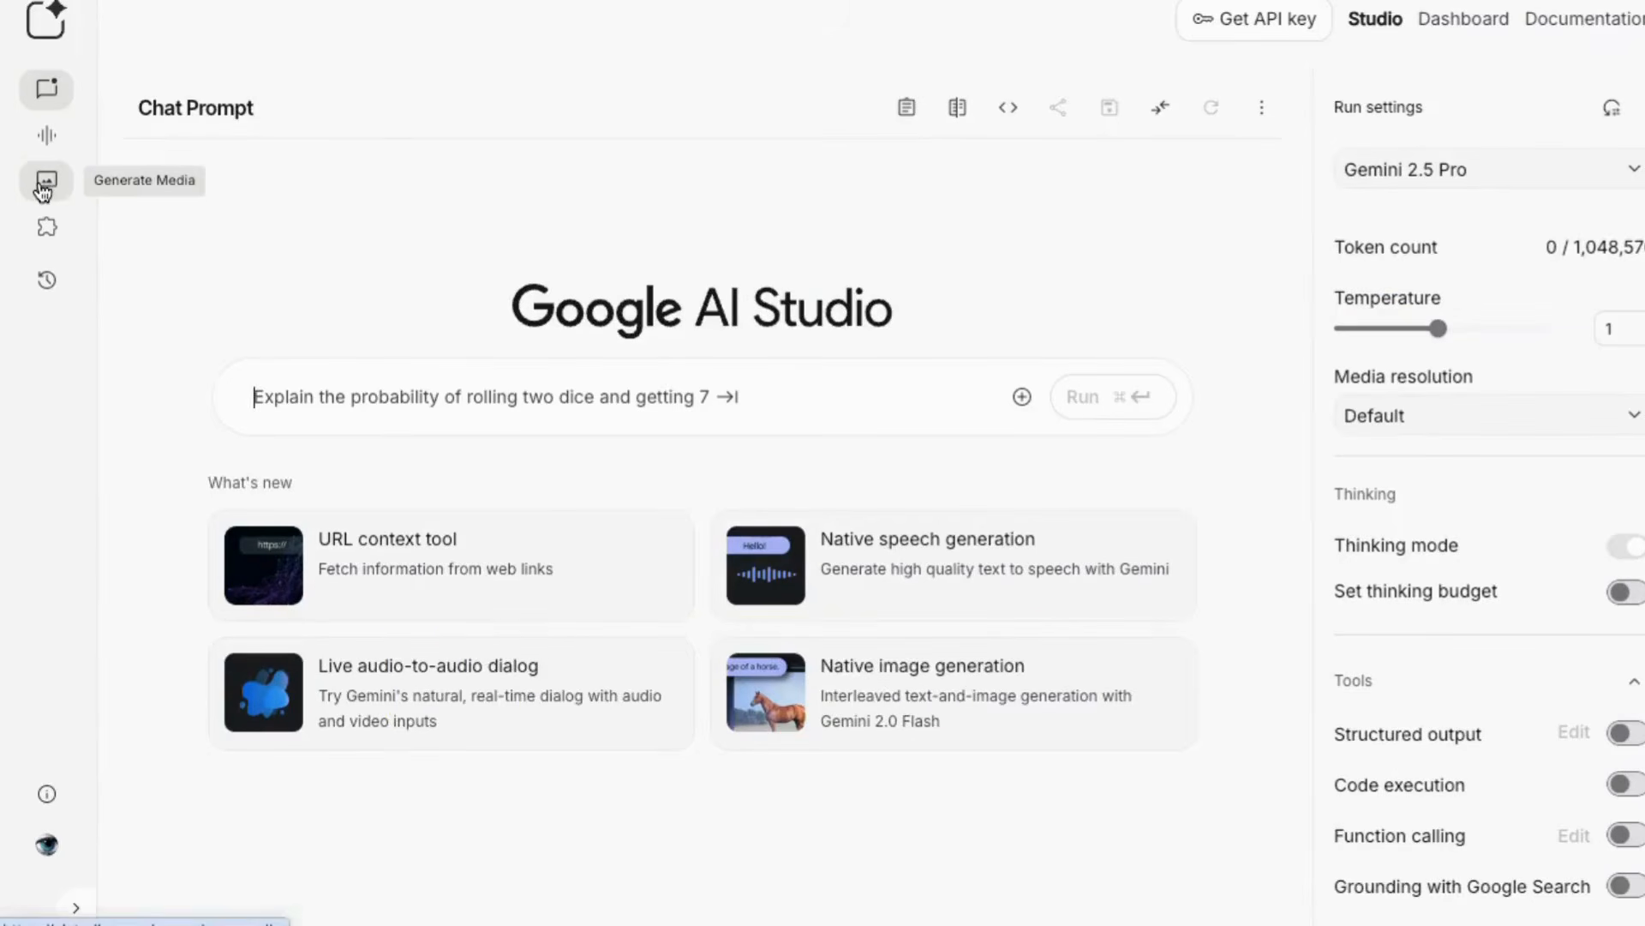
left_click(44, 184)
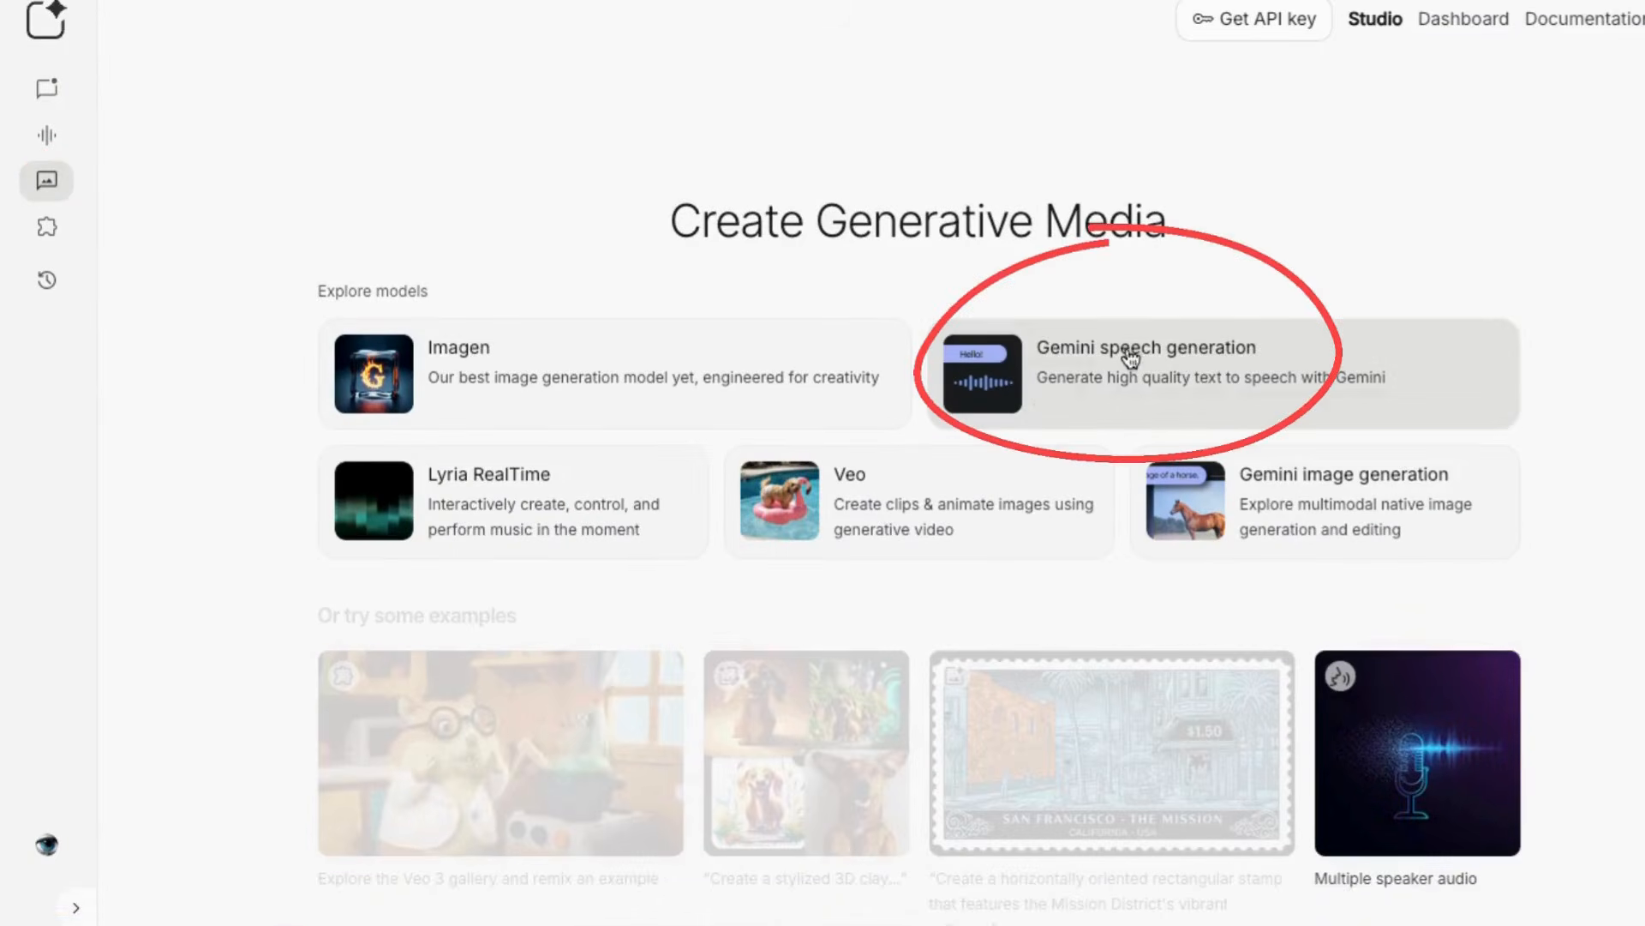
left_click(1129, 359)
left_click(1419, 296)
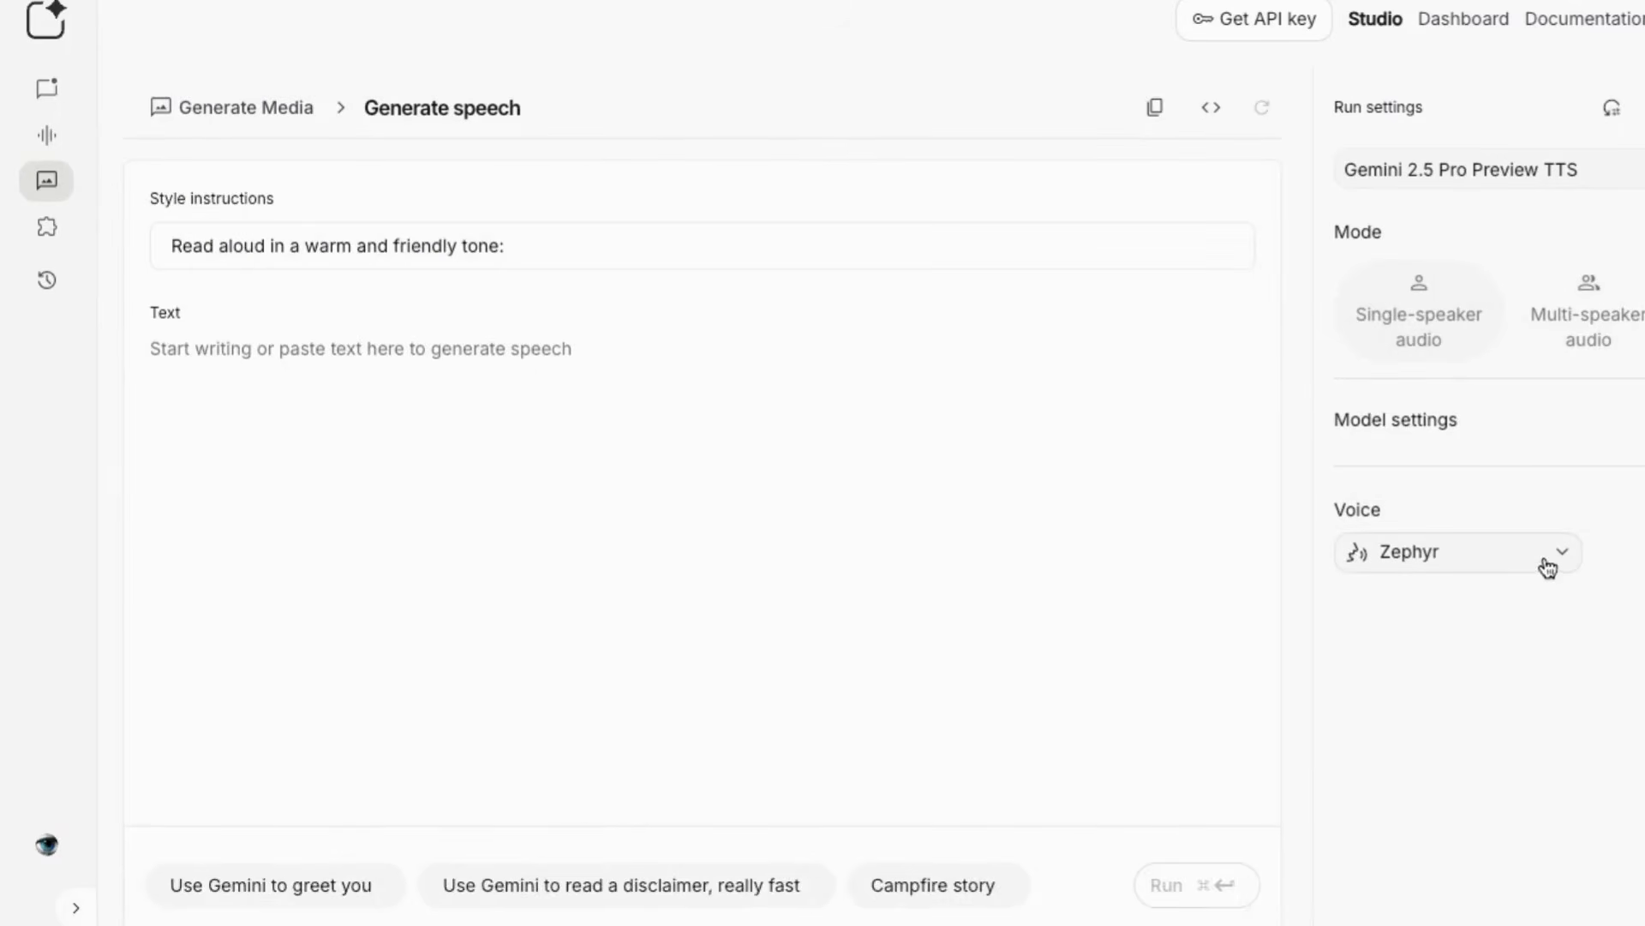
Preview the Zephyr, Puck, Charon and Kore voices for the speech
left_click(1421, 558)
left_click(1371, 615)
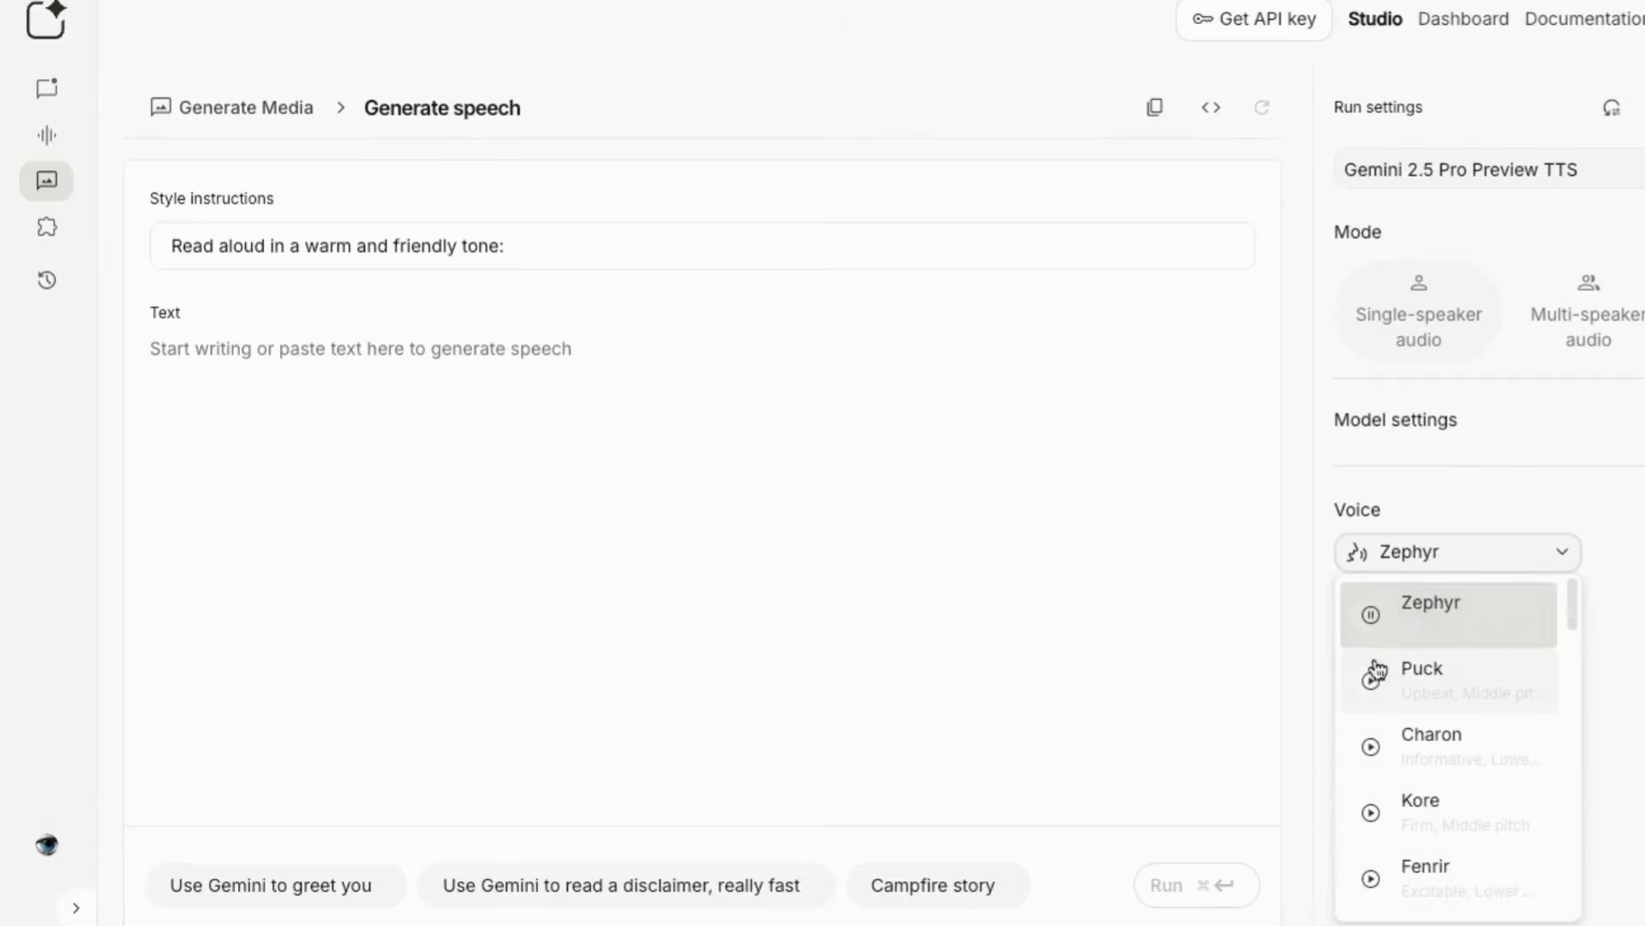
left_click(1371, 683)
left_click(1374, 749)
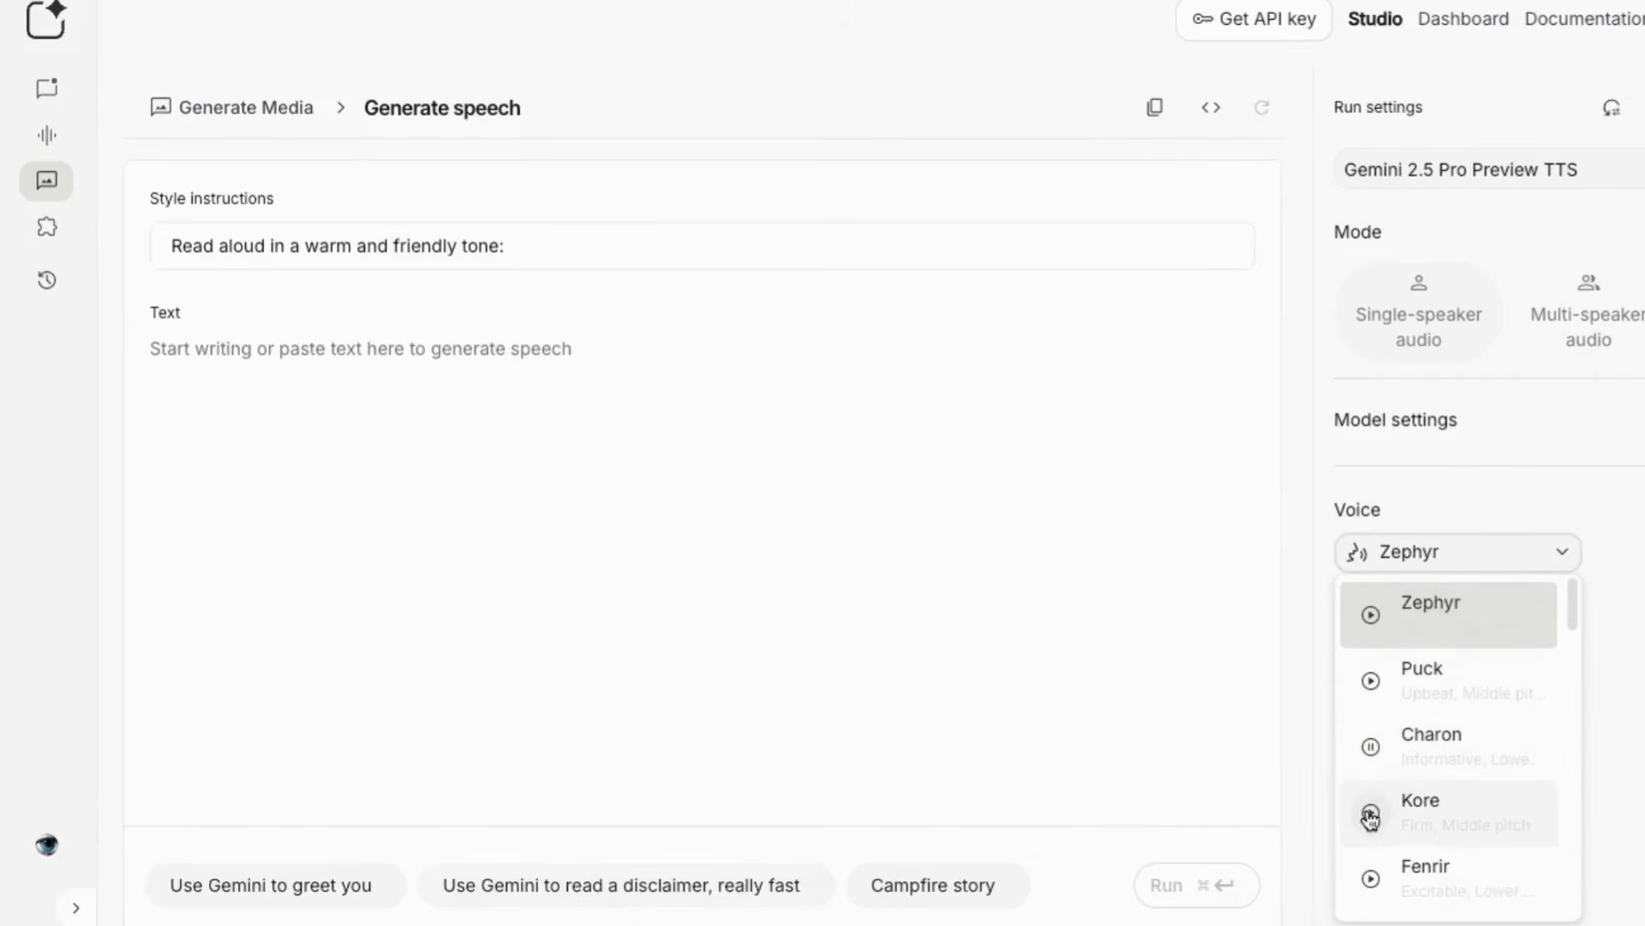
left_click(1373, 814)
scroll(1376, 810, "down", 2)
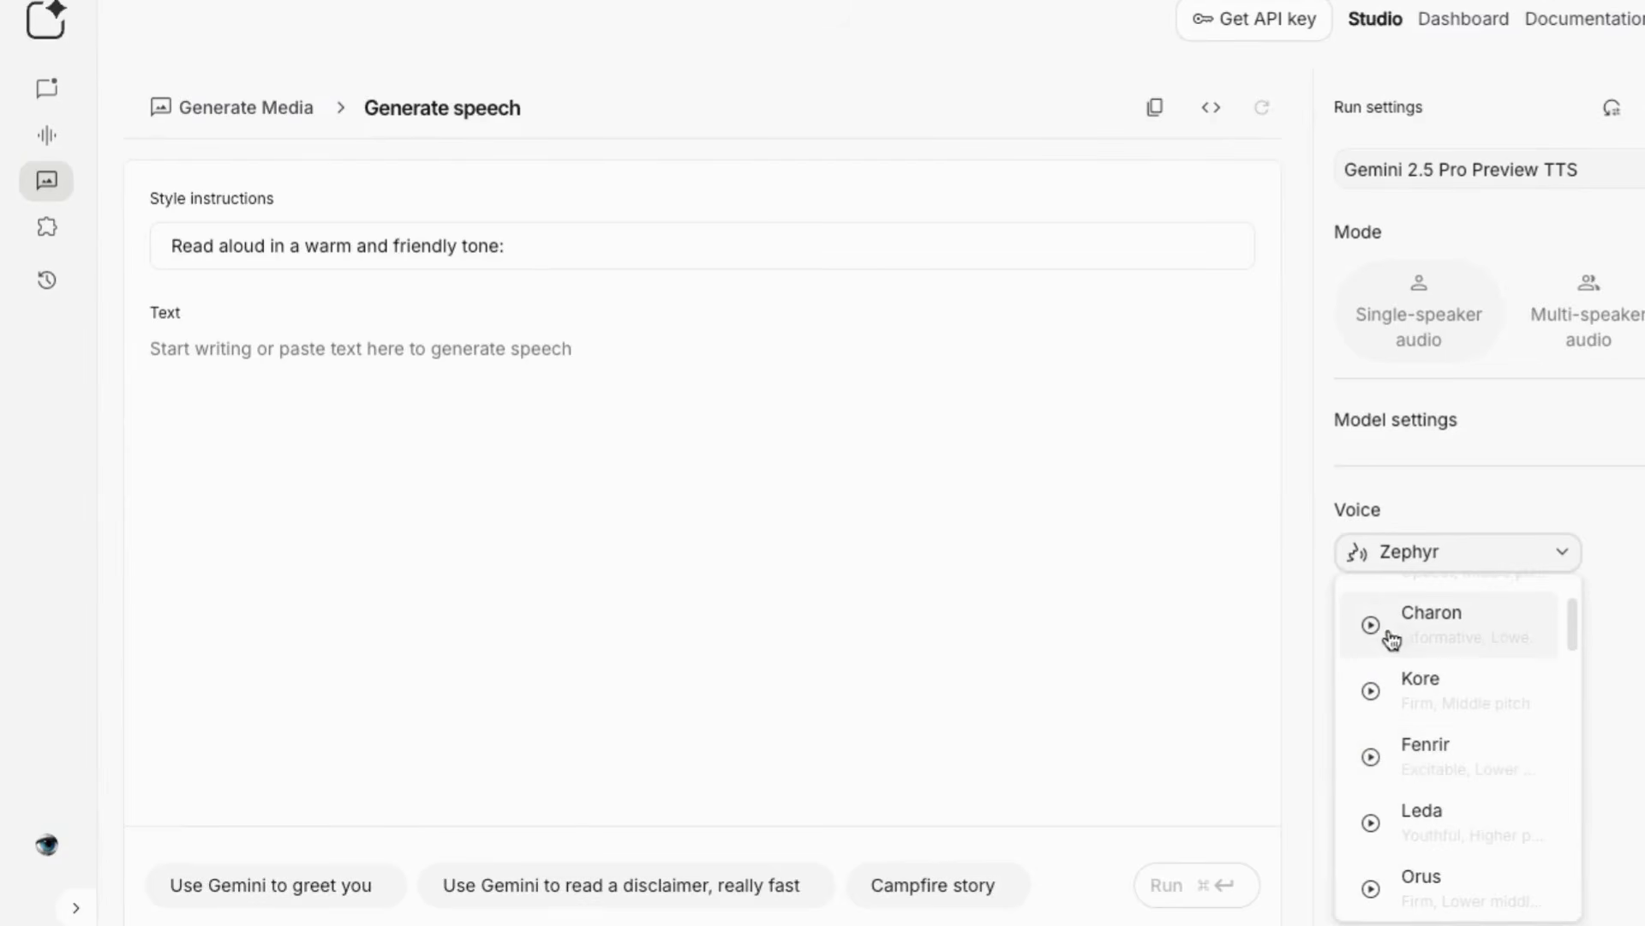
Generate speech from the three avatar lines beginning "From still image..." in the Fenrir voice and download the audio
left_click(1470, 762)
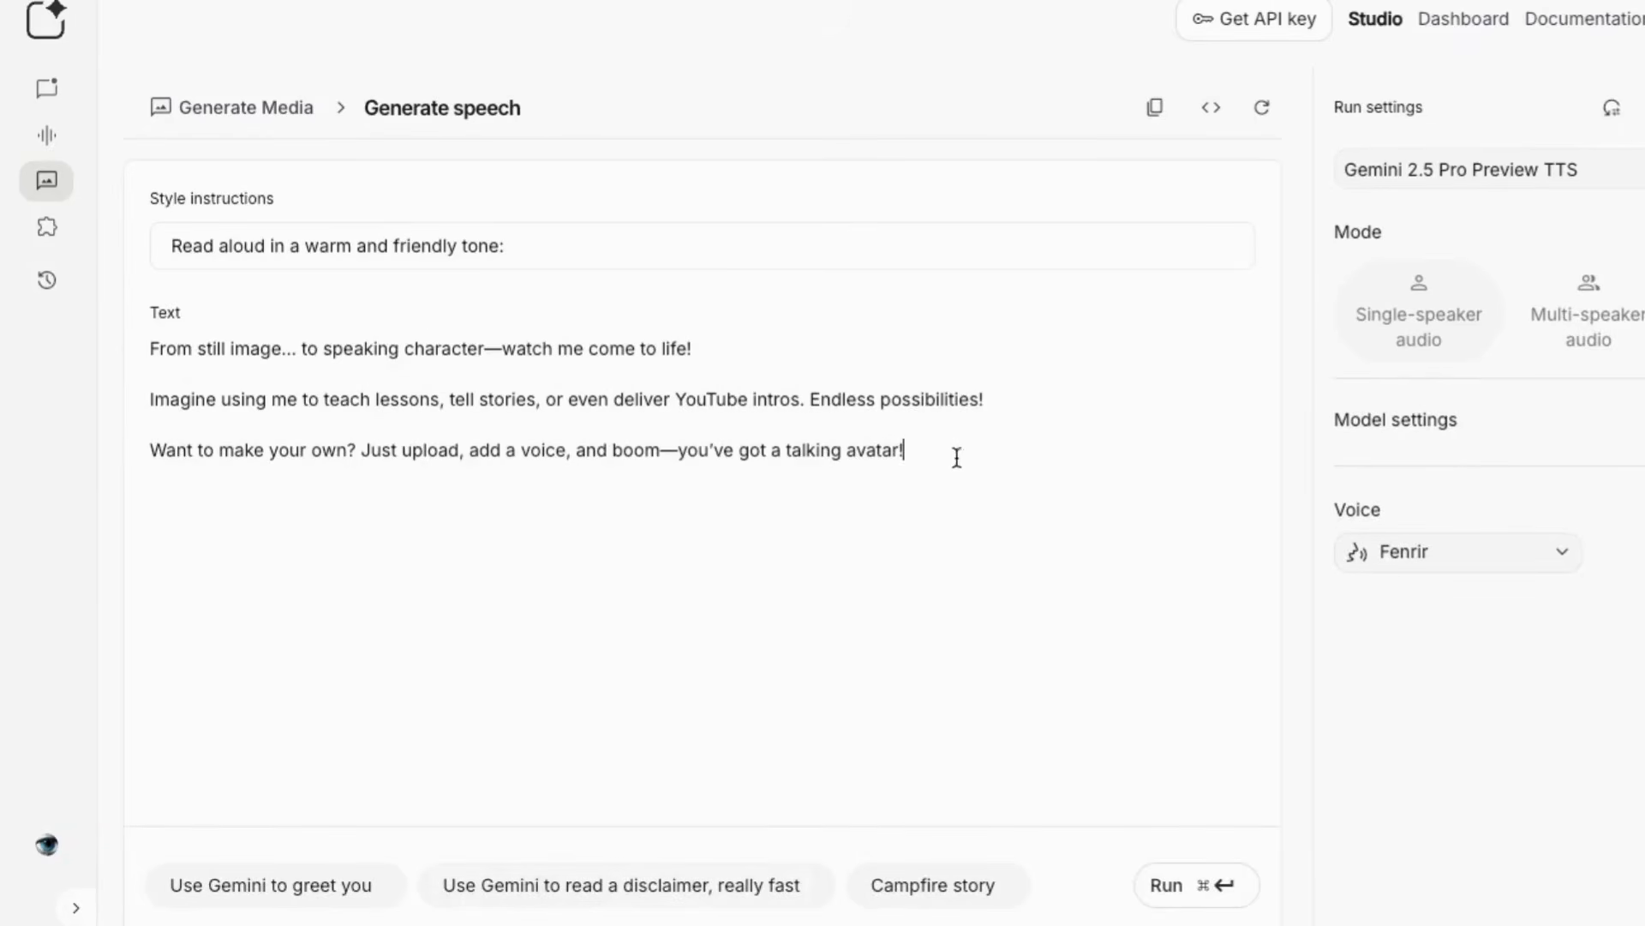
left_click(1165, 890)
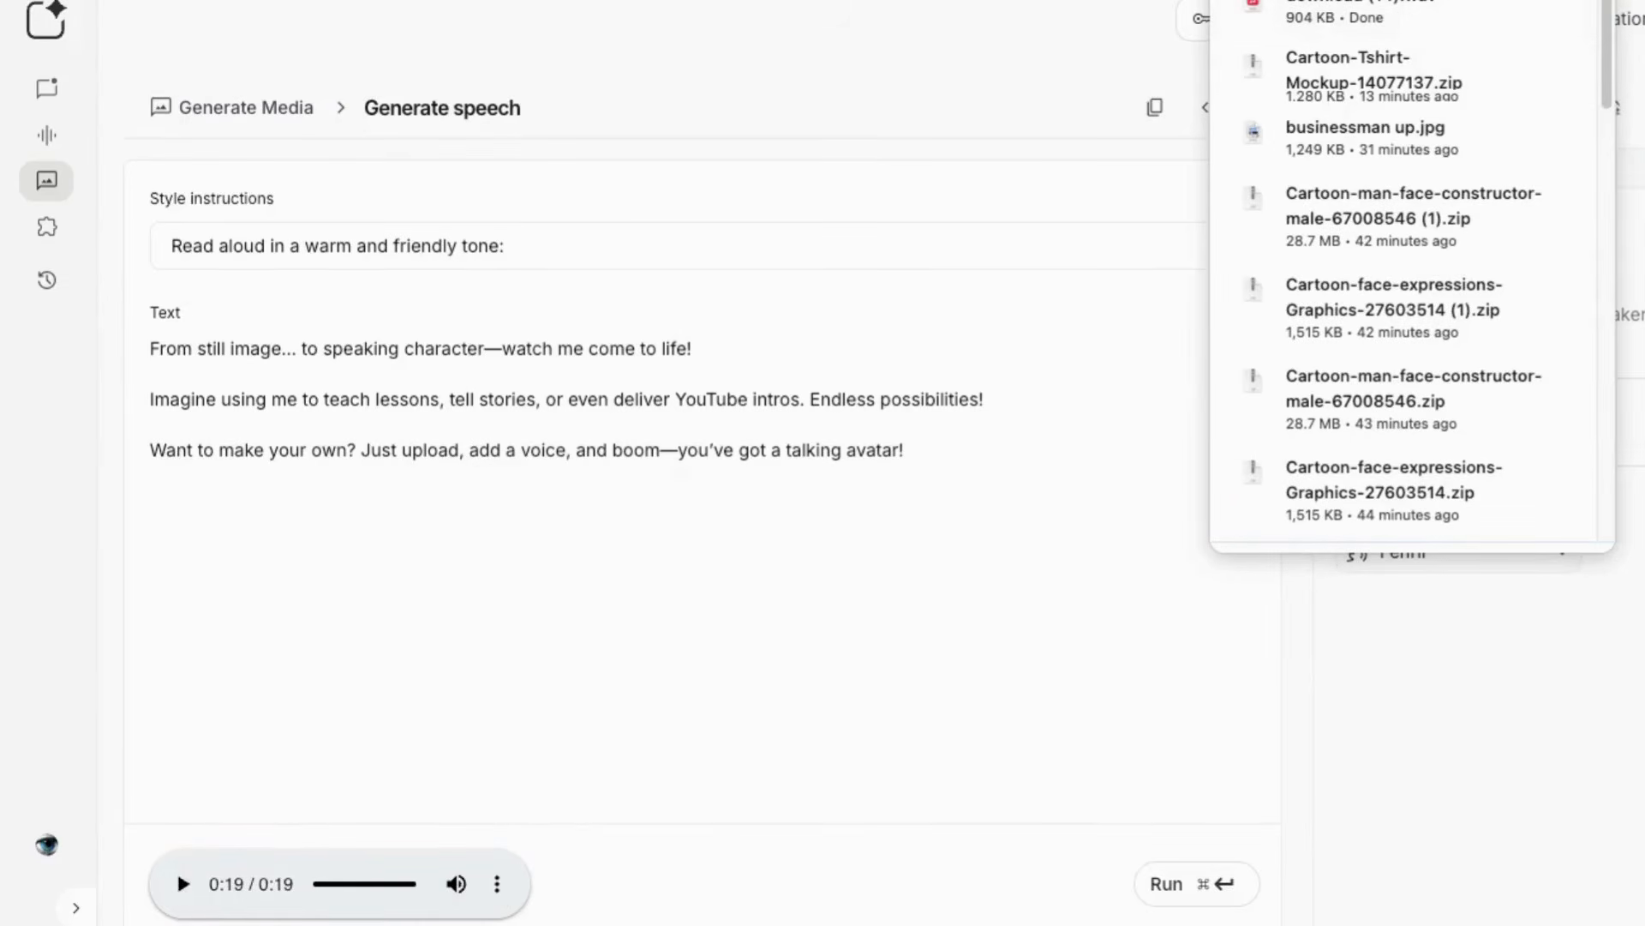
left_click(975, 92)
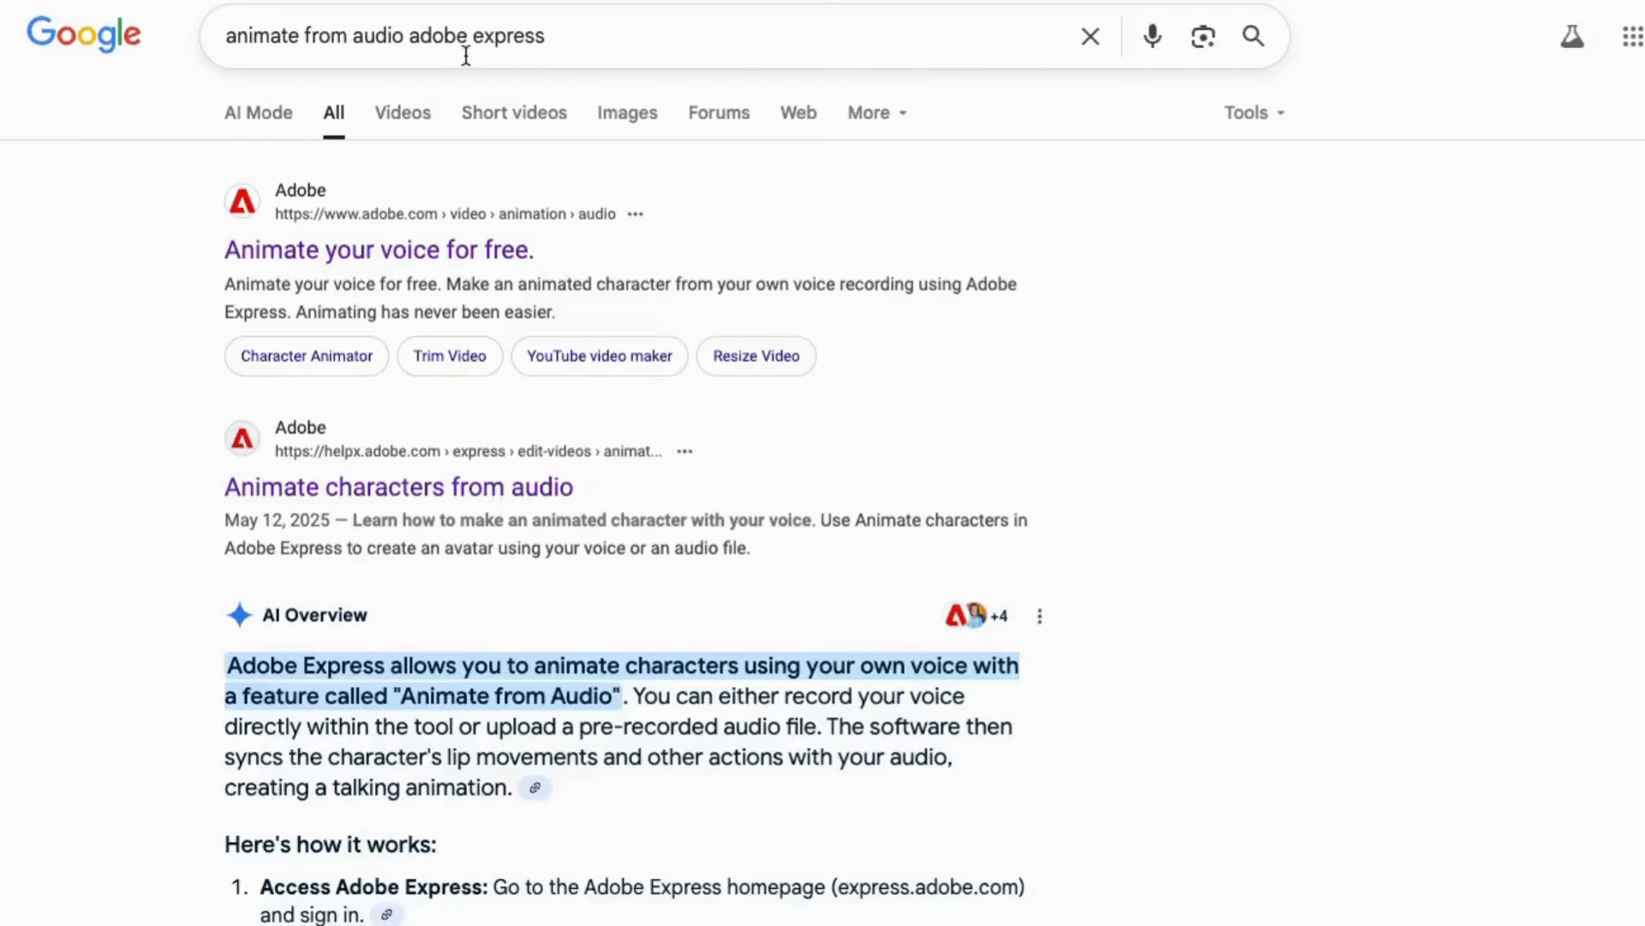
Open Adobe's "Animate your voice for free" page from the Google results and start the Adobe Express character animation tool
left_click_drag(404, 41, 396, 13)
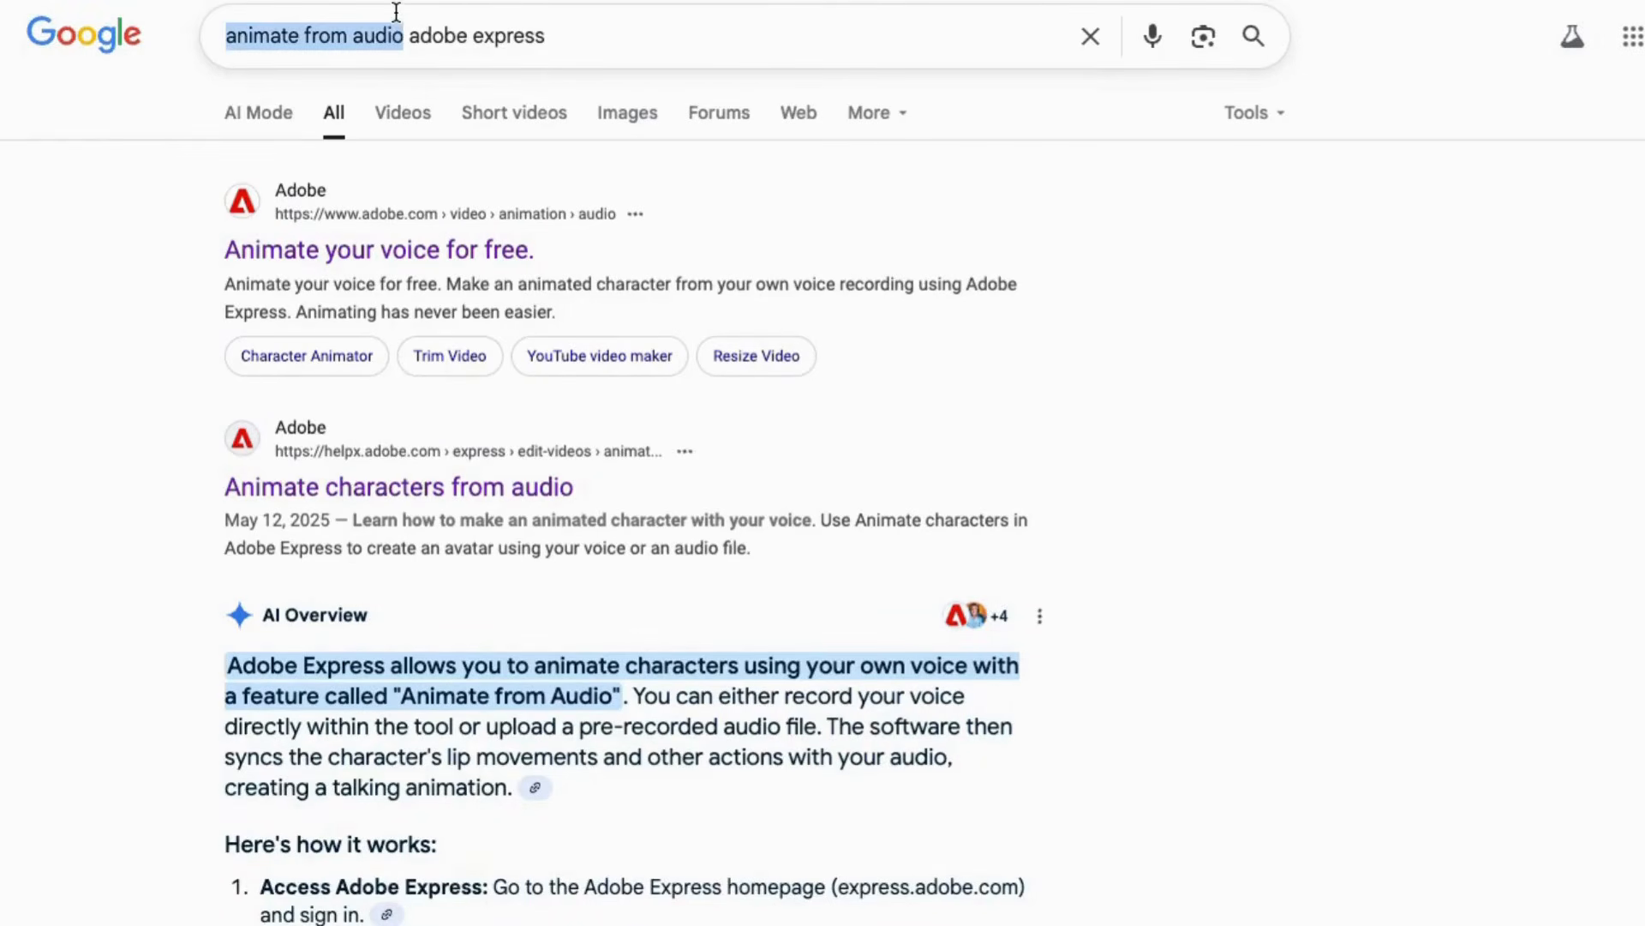
left_click(639, 51)
key("Escape")
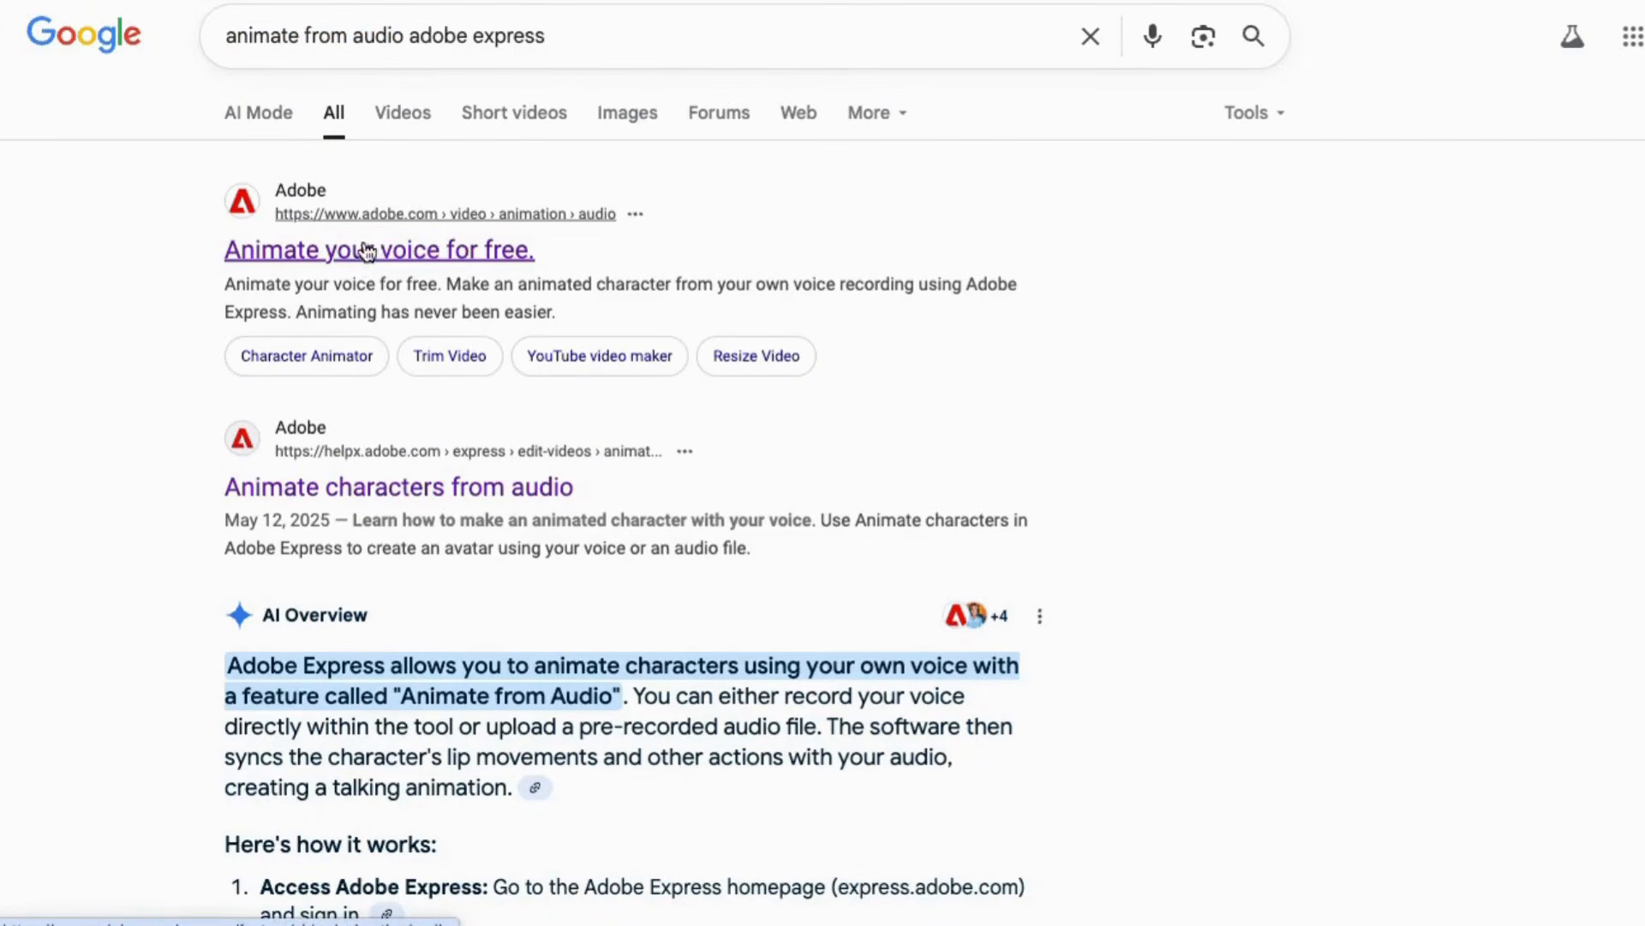
left_click(334, 253)
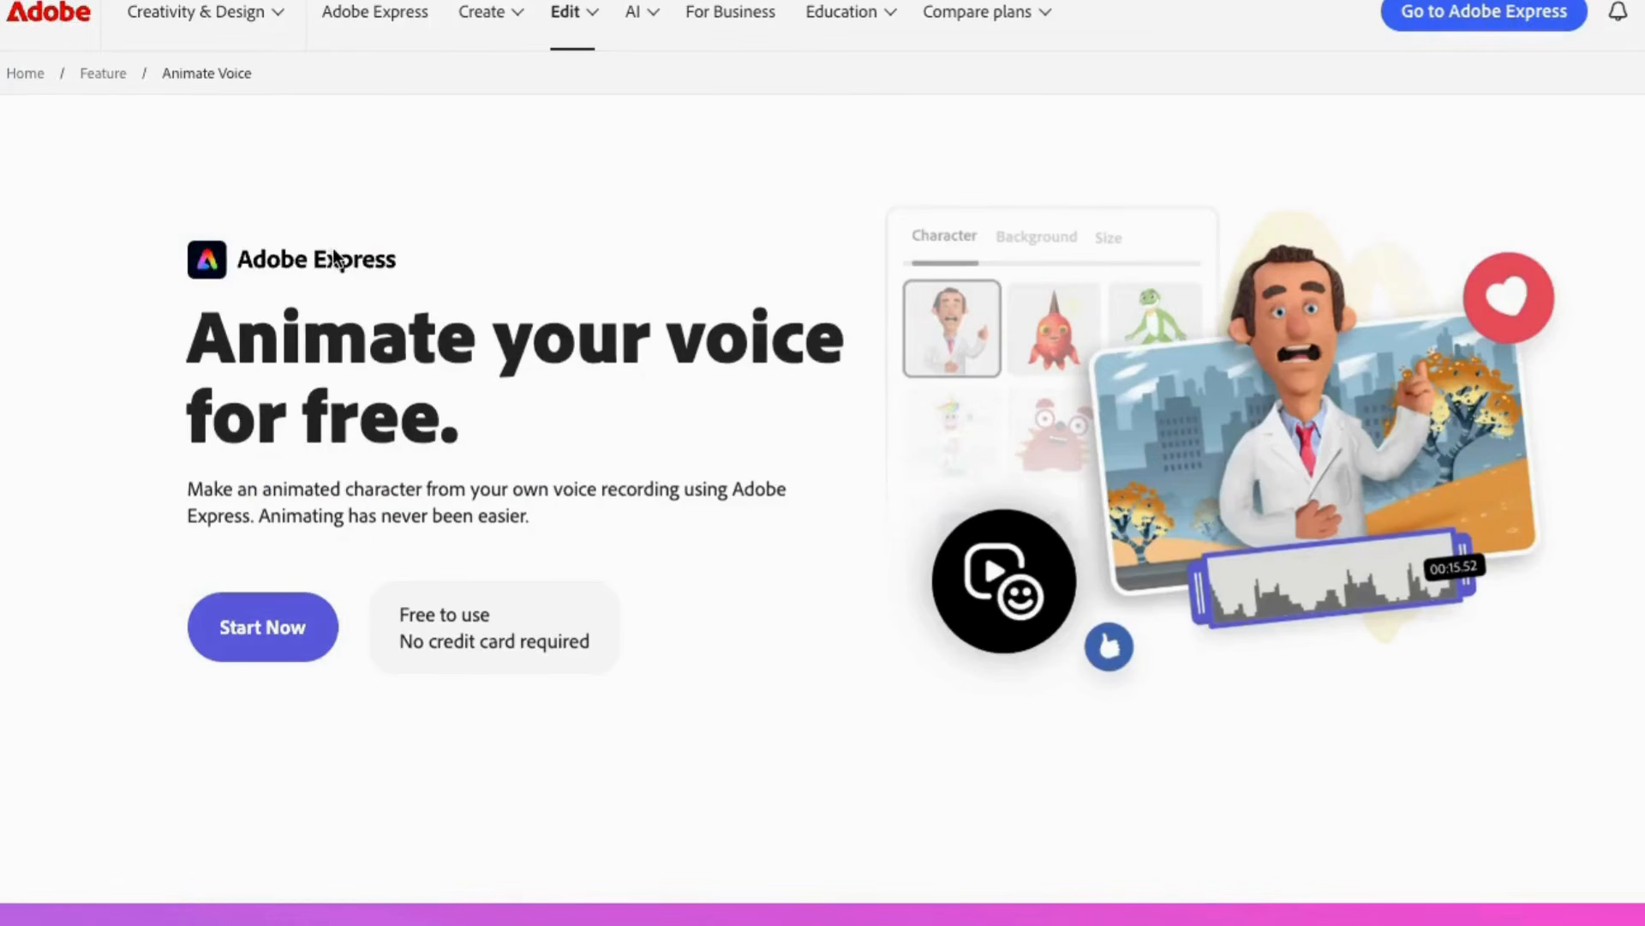
left_click(286, 639)
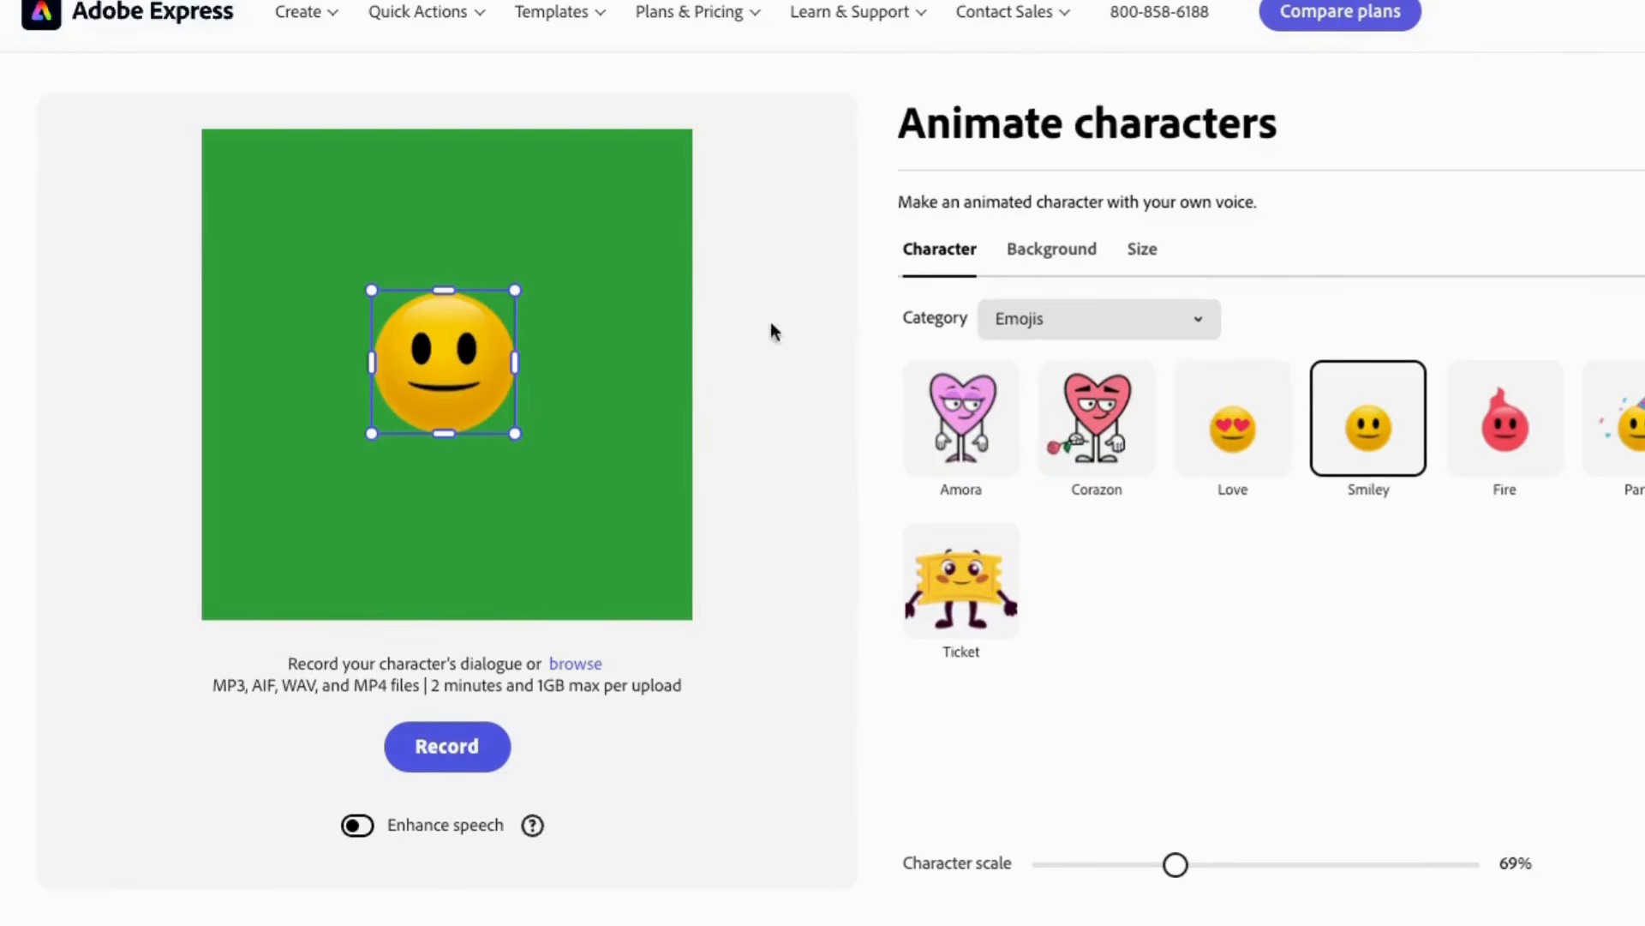
Look through the New and All character categories and switch the character category to Mouth Only
left_click(1054, 336)
left_click(1054, 411)
left_click(1087, 324)
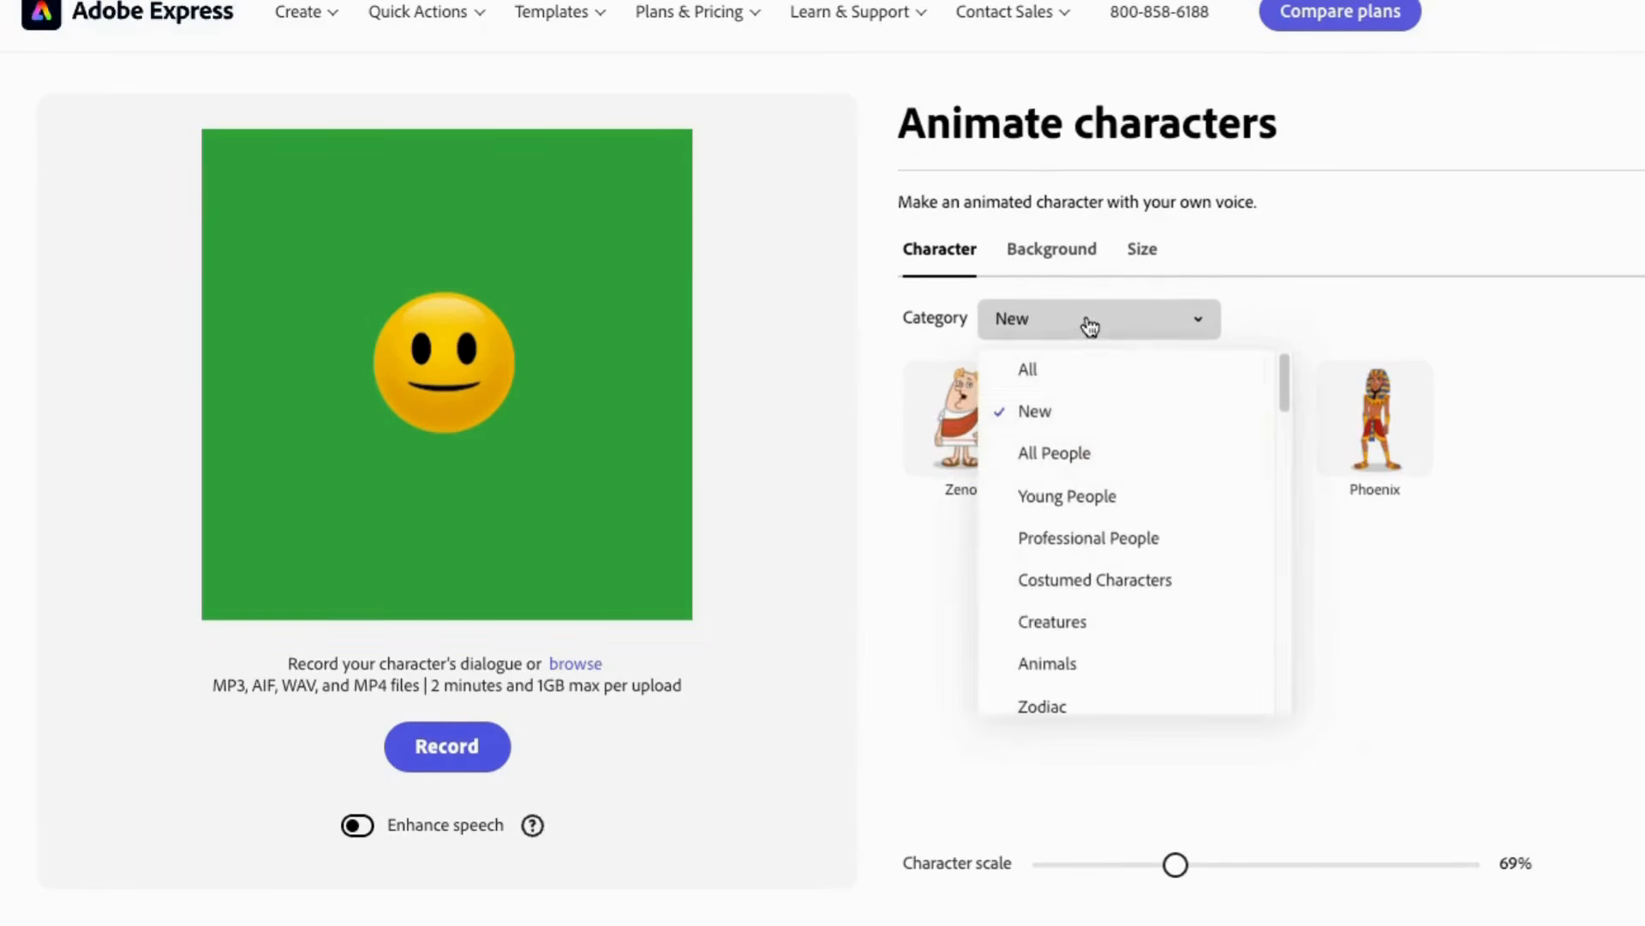
left_click(1026, 367)
scroll(1029, 369, "down", 10)
left_click(1033, 325)
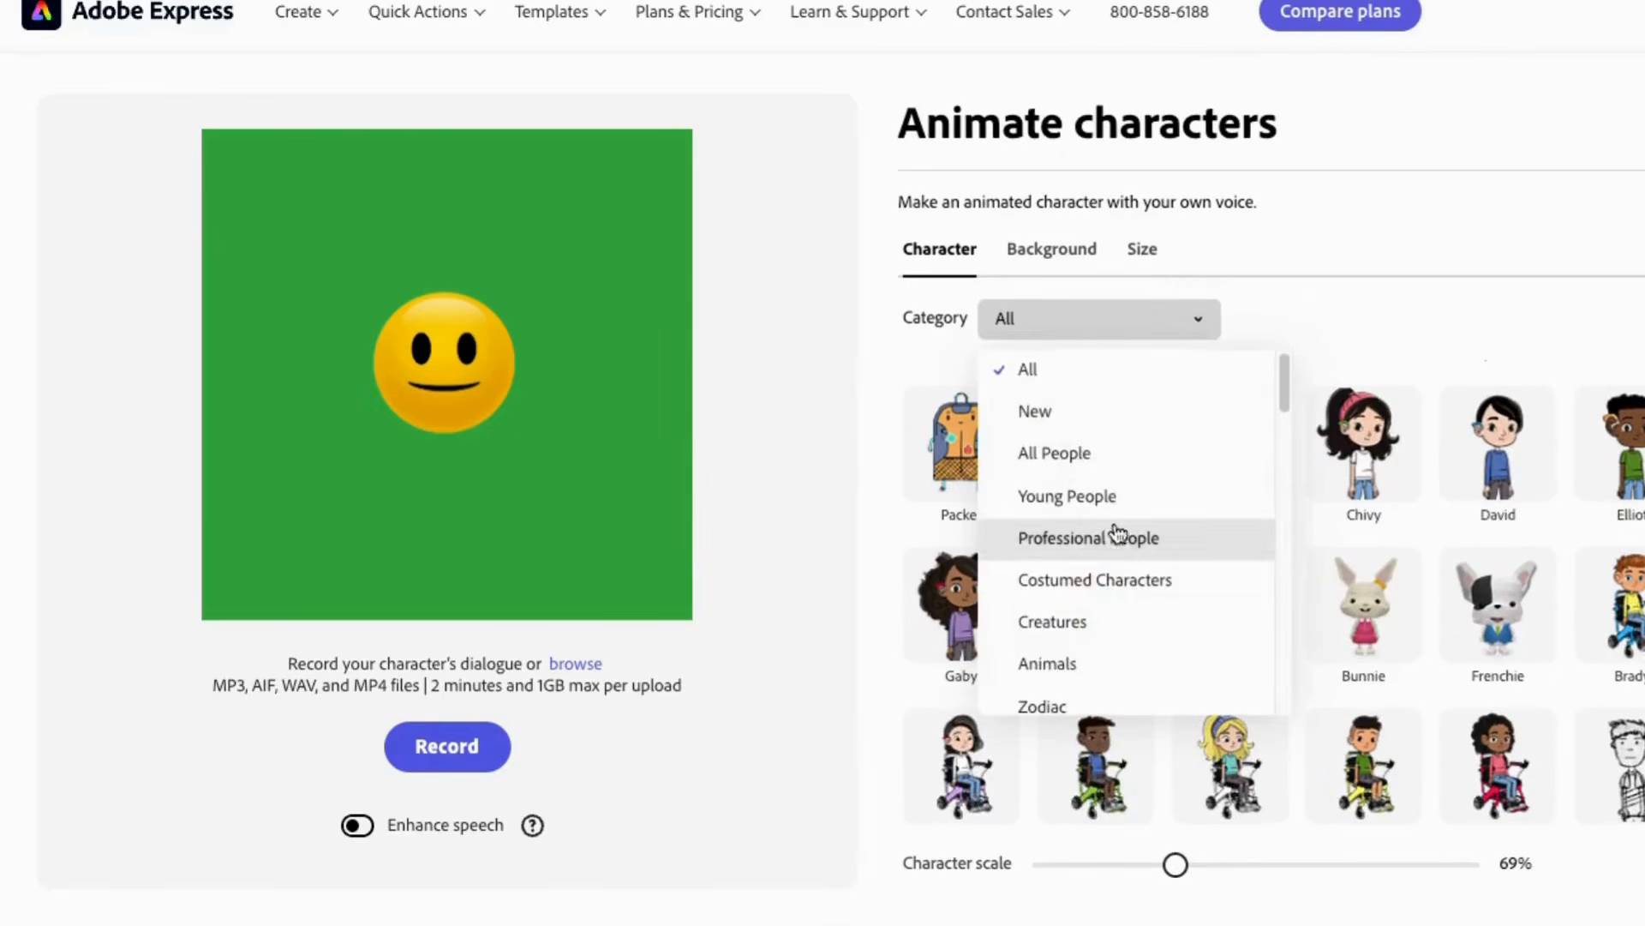
scroll(1109, 543, "down", 5)
left_click(1102, 609)
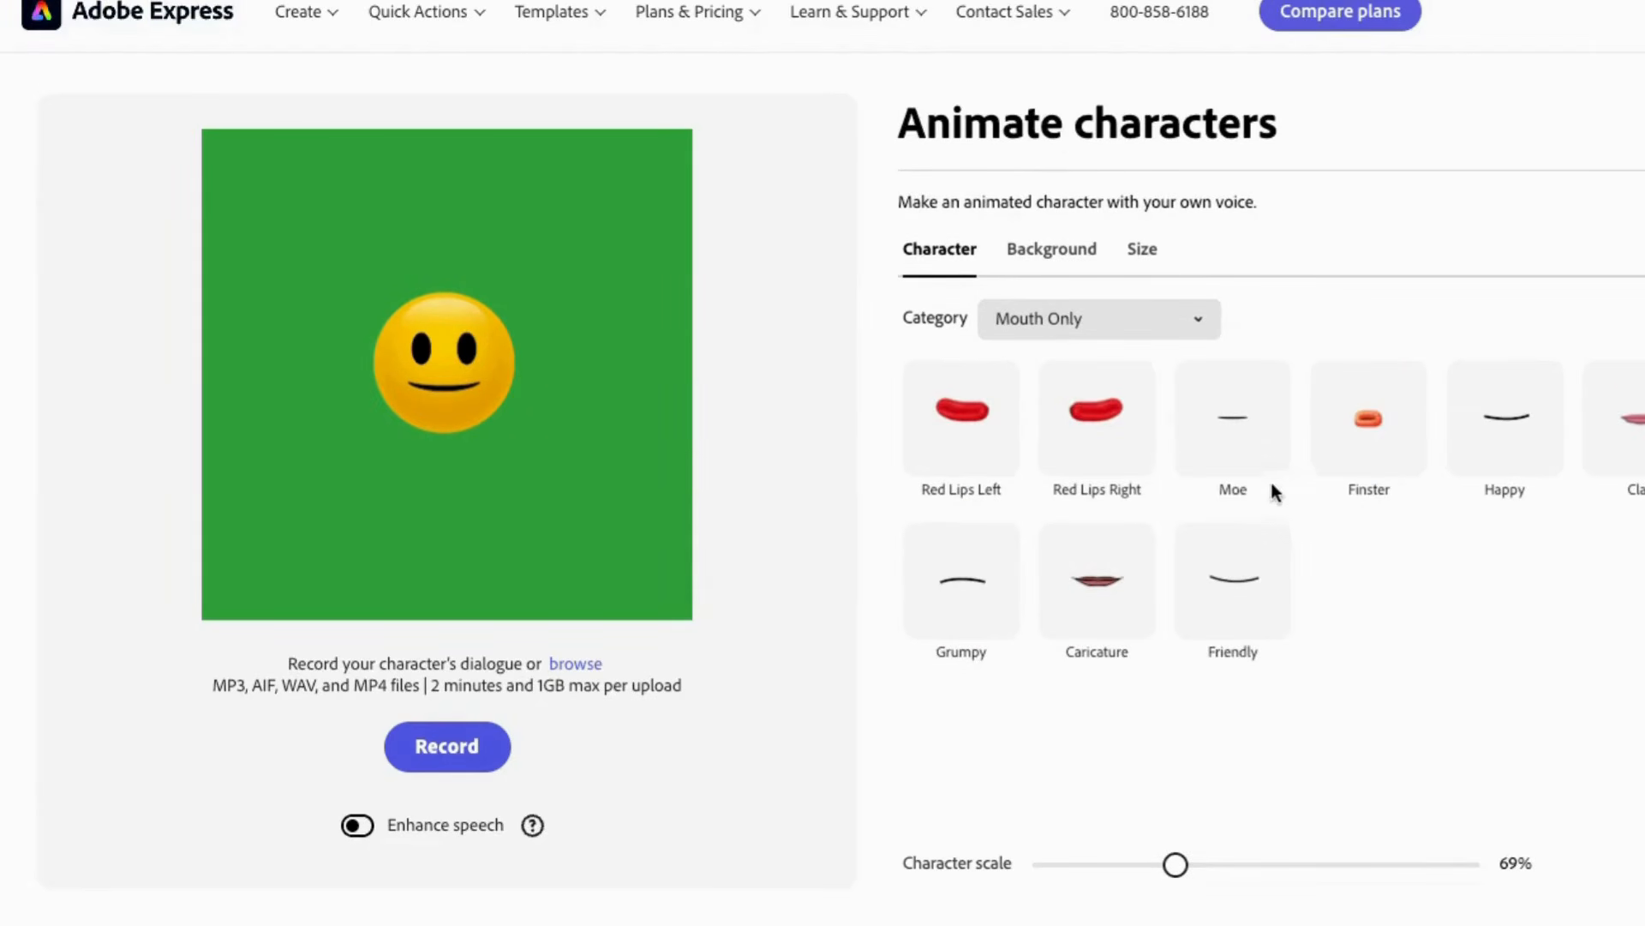
Choose the Happy mouth as the character and enlarge its character scale
left_click_drag(1177, 866, 1306, 864)
left_click(1227, 414)
left_click(1512, 433)
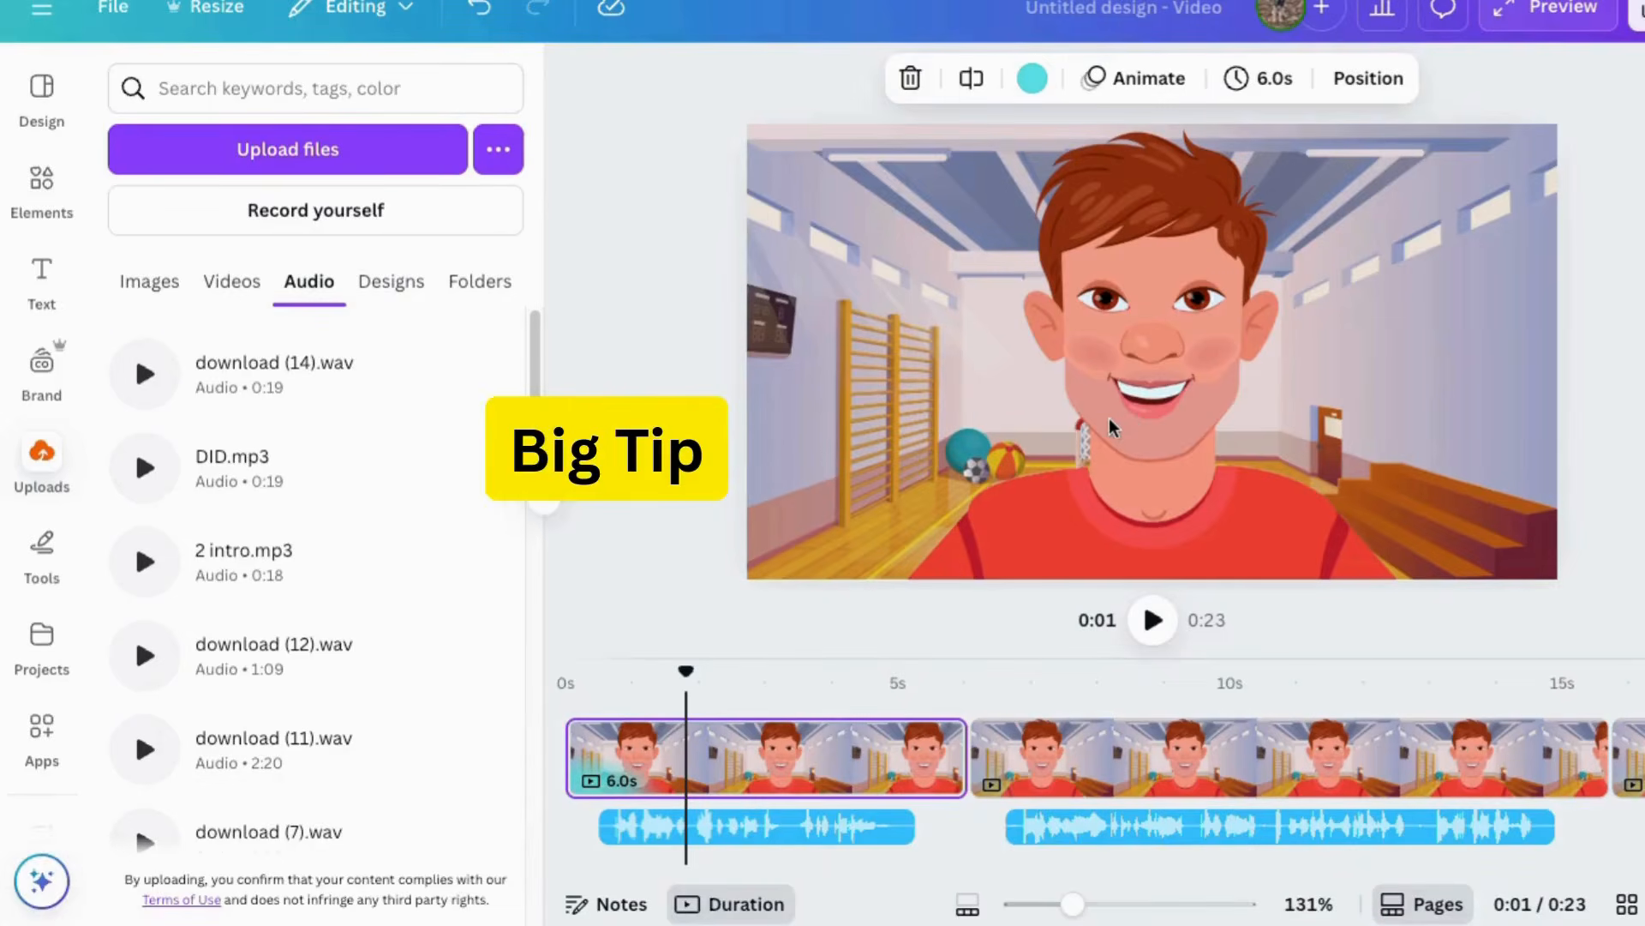
Switch to Canva, select the cartoon face and sample its skin tone with the custom colour eyedropper
left_click(1109, 418)
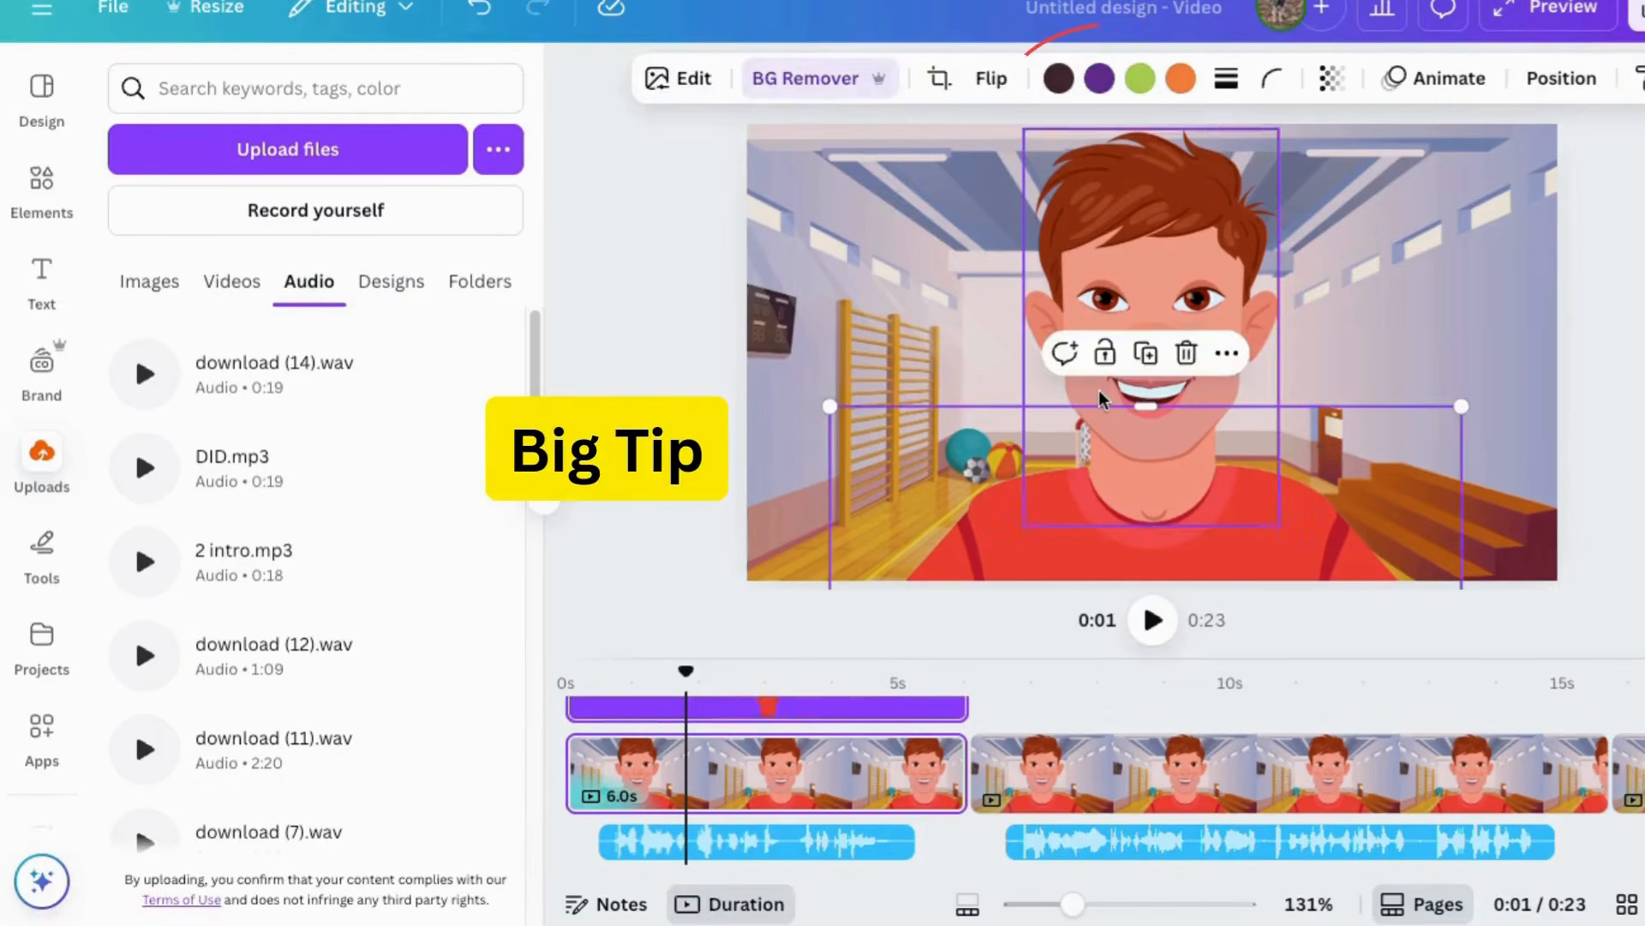
left_click(1120, 78)
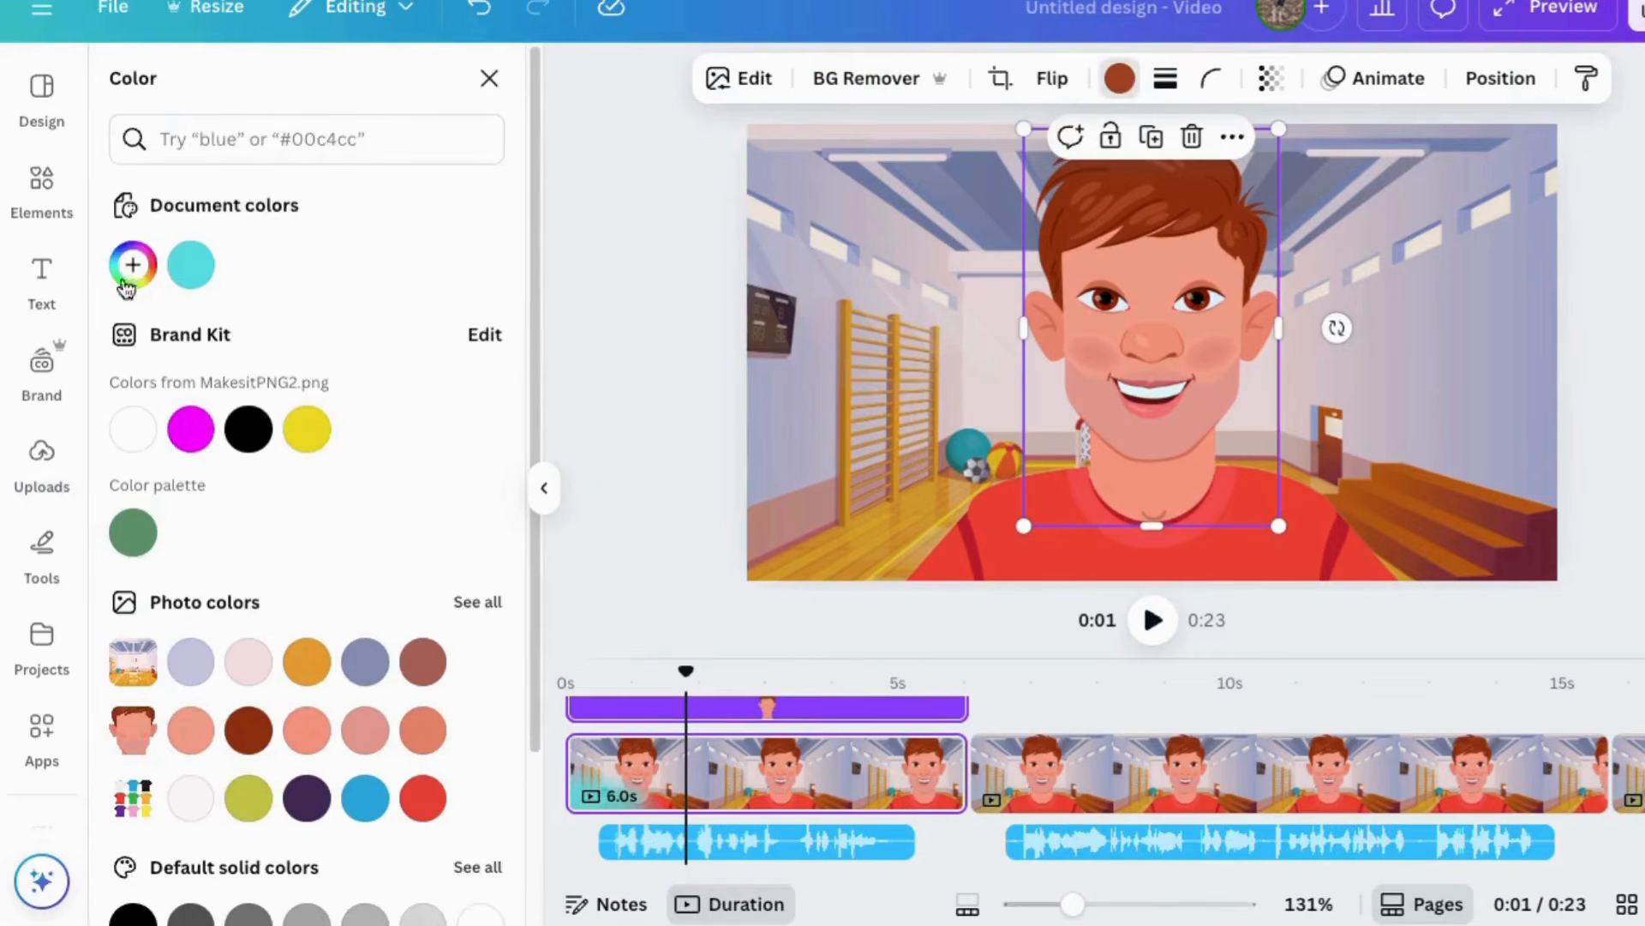
left_click(133, 265)
left_click(459, 537)
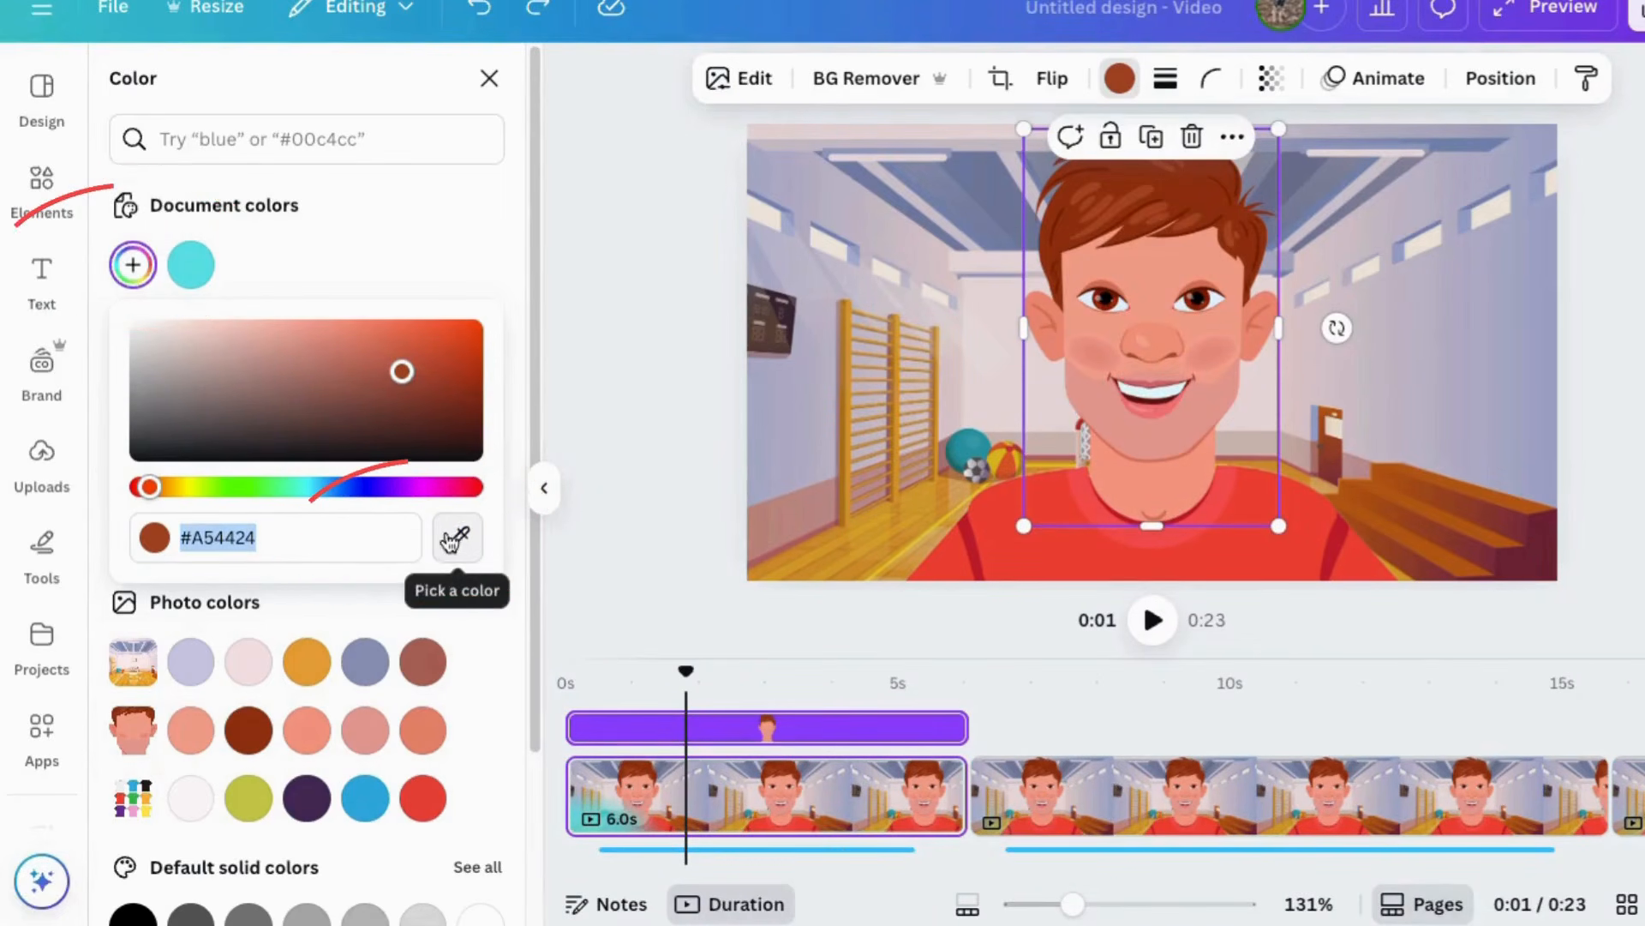
left_click(459, 537)
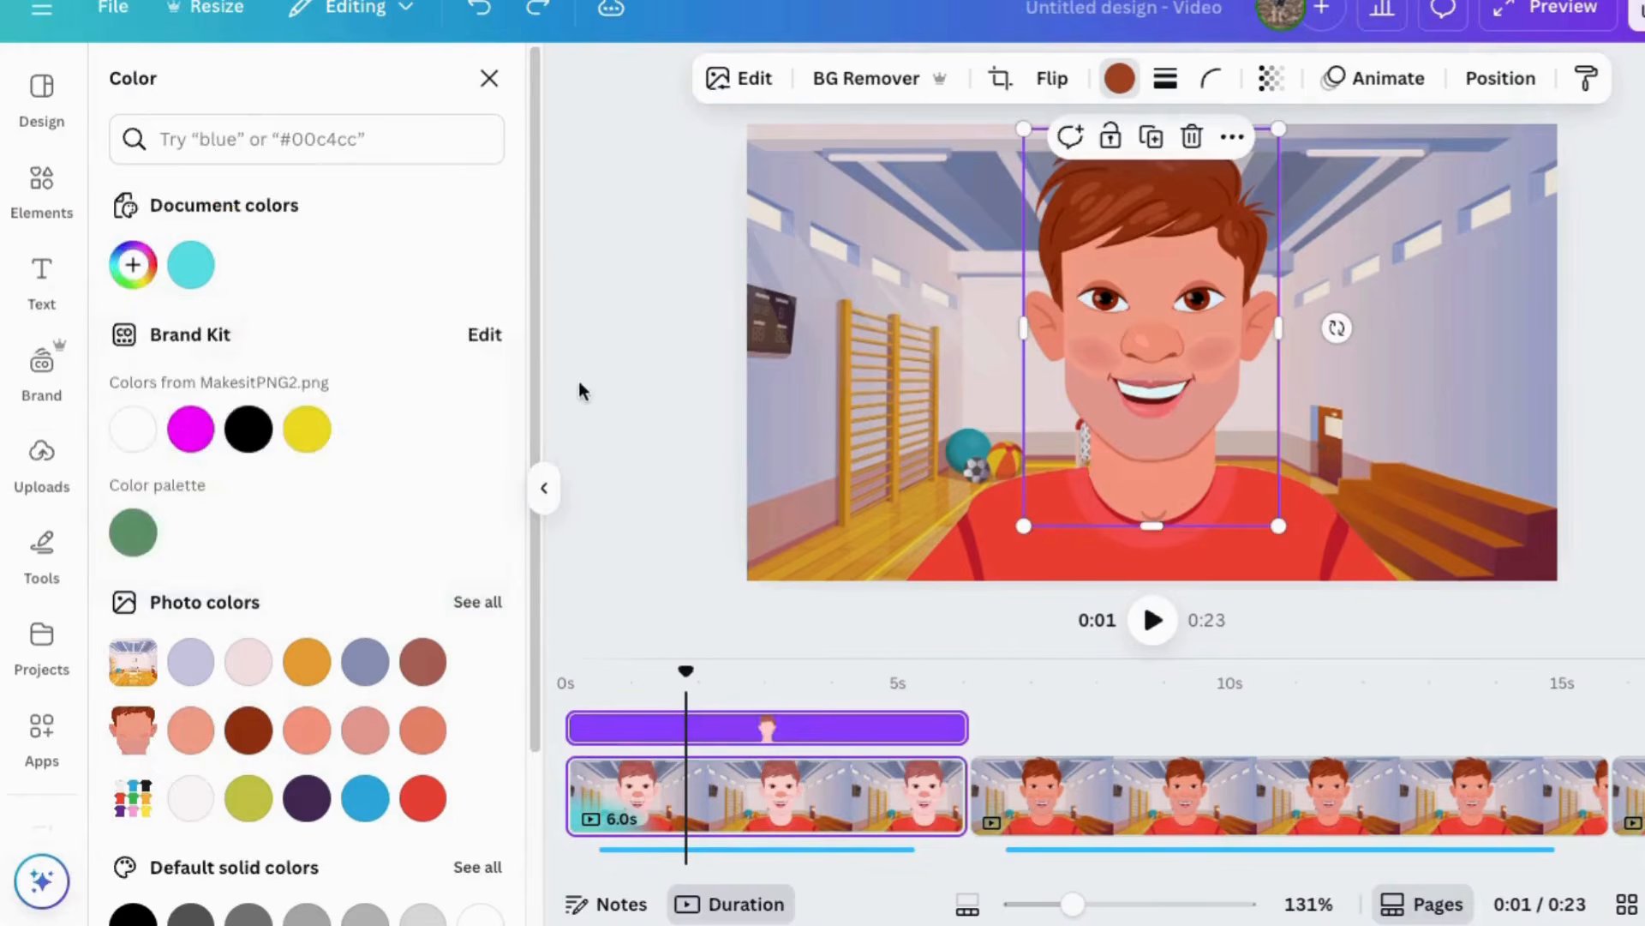
left_click(41, 462)
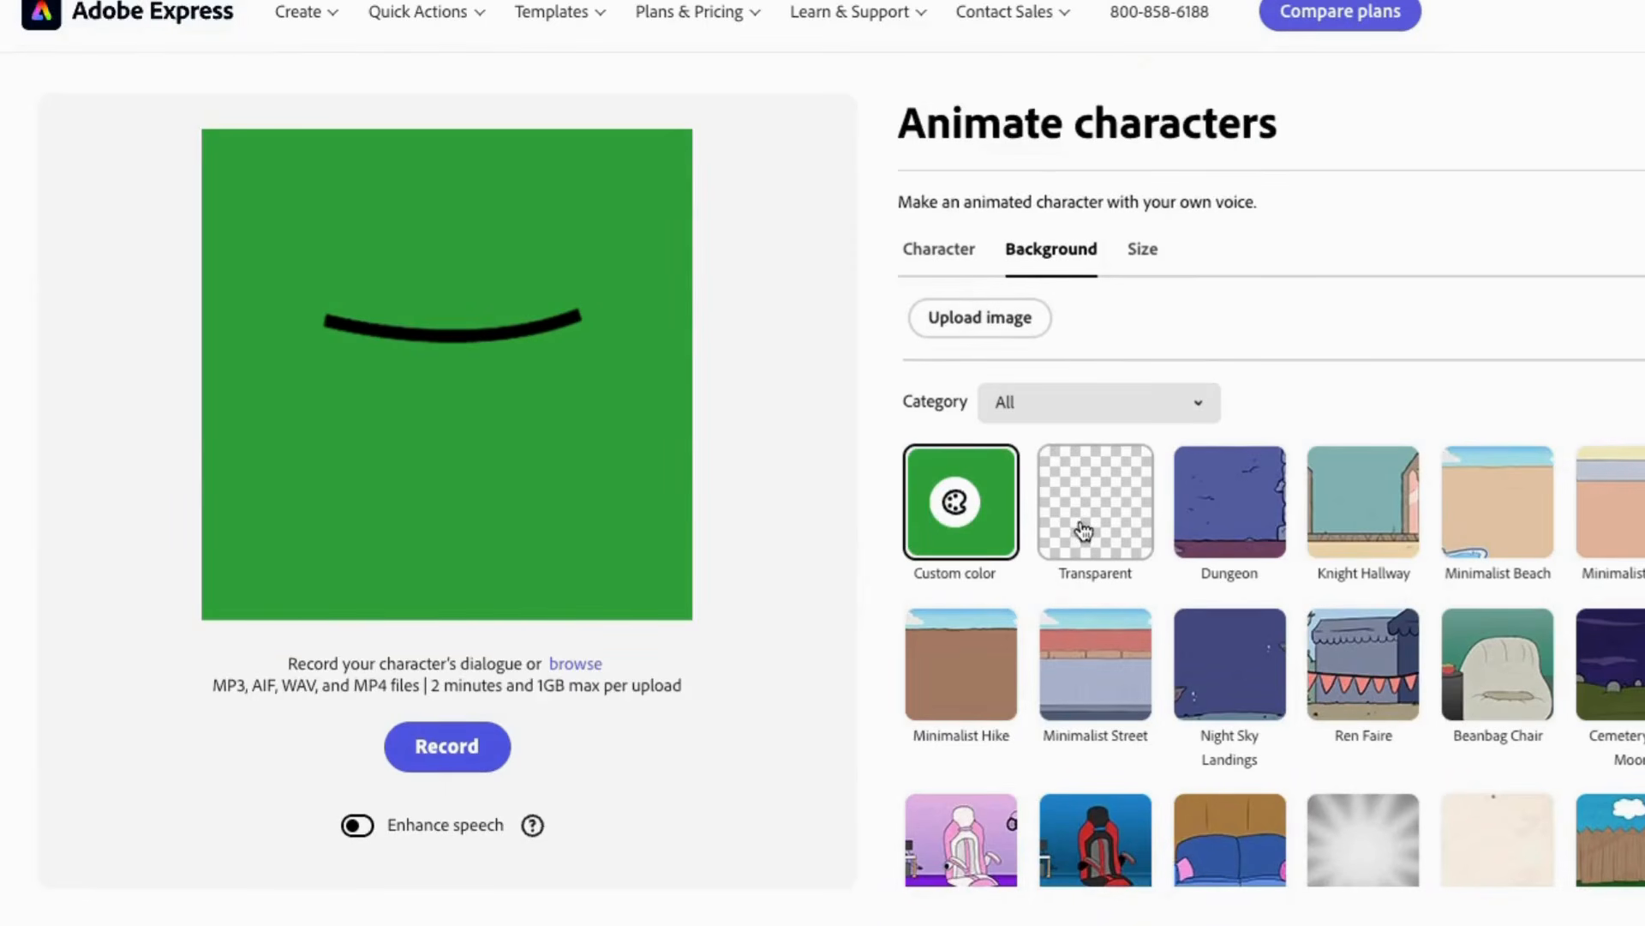
Back in Adobe Express, set the mouth's background to the custom hex colour #E69991
left_click(943, 497)
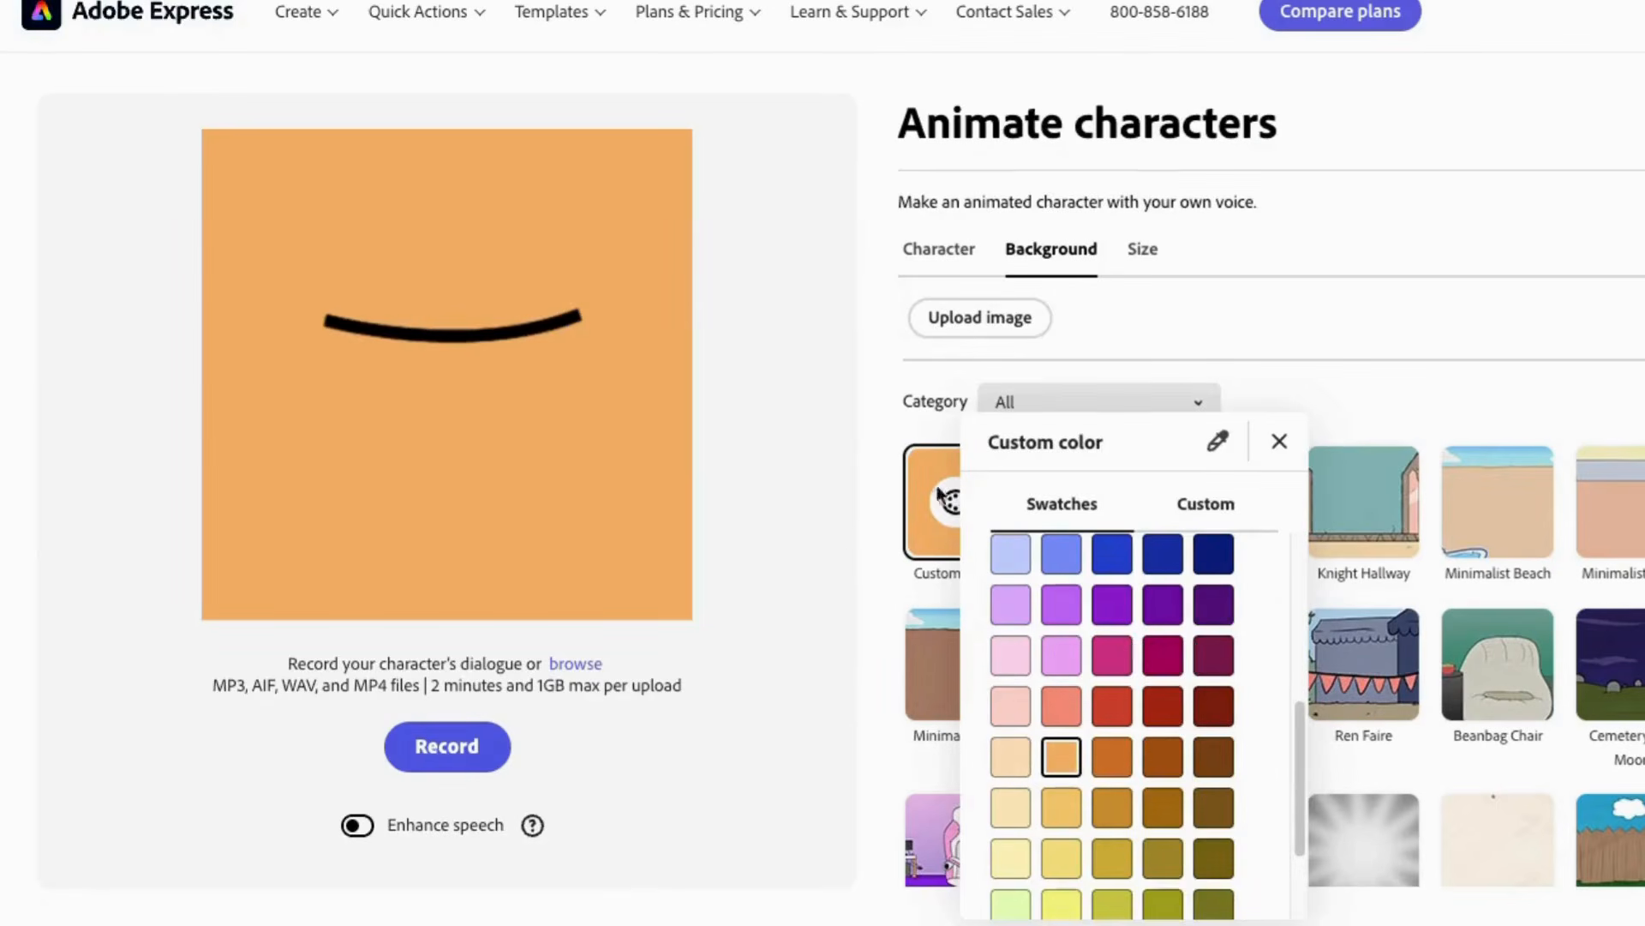
left_click(1208, 507)
left_click(1135, 860)
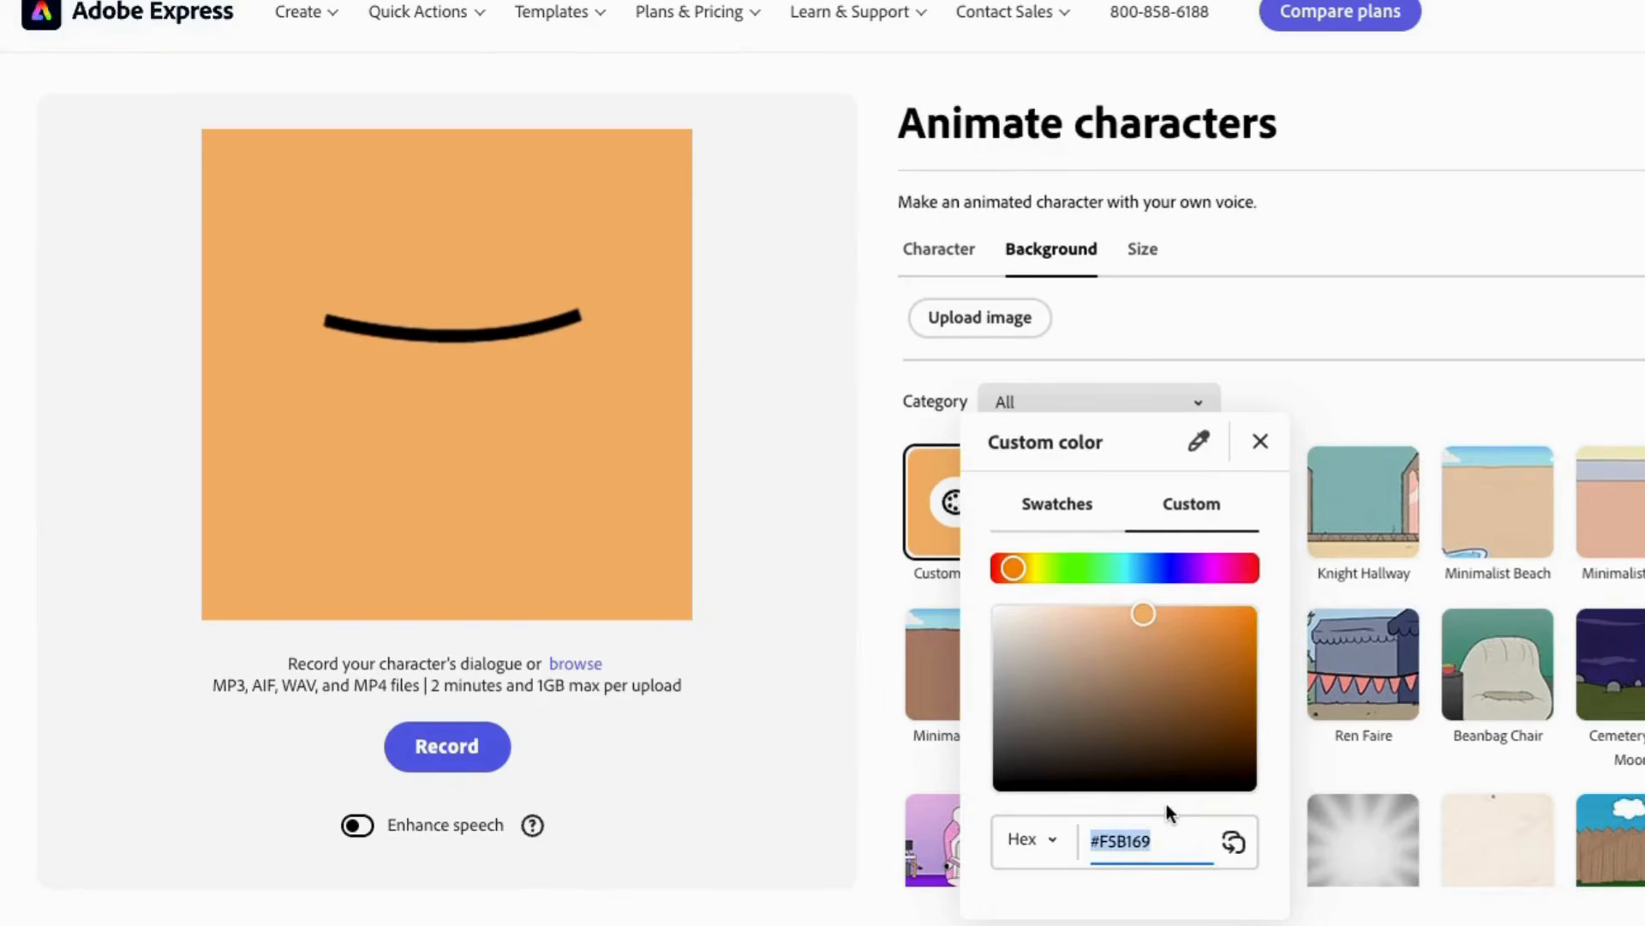
type("#E69991")
left_click(1234, 842)
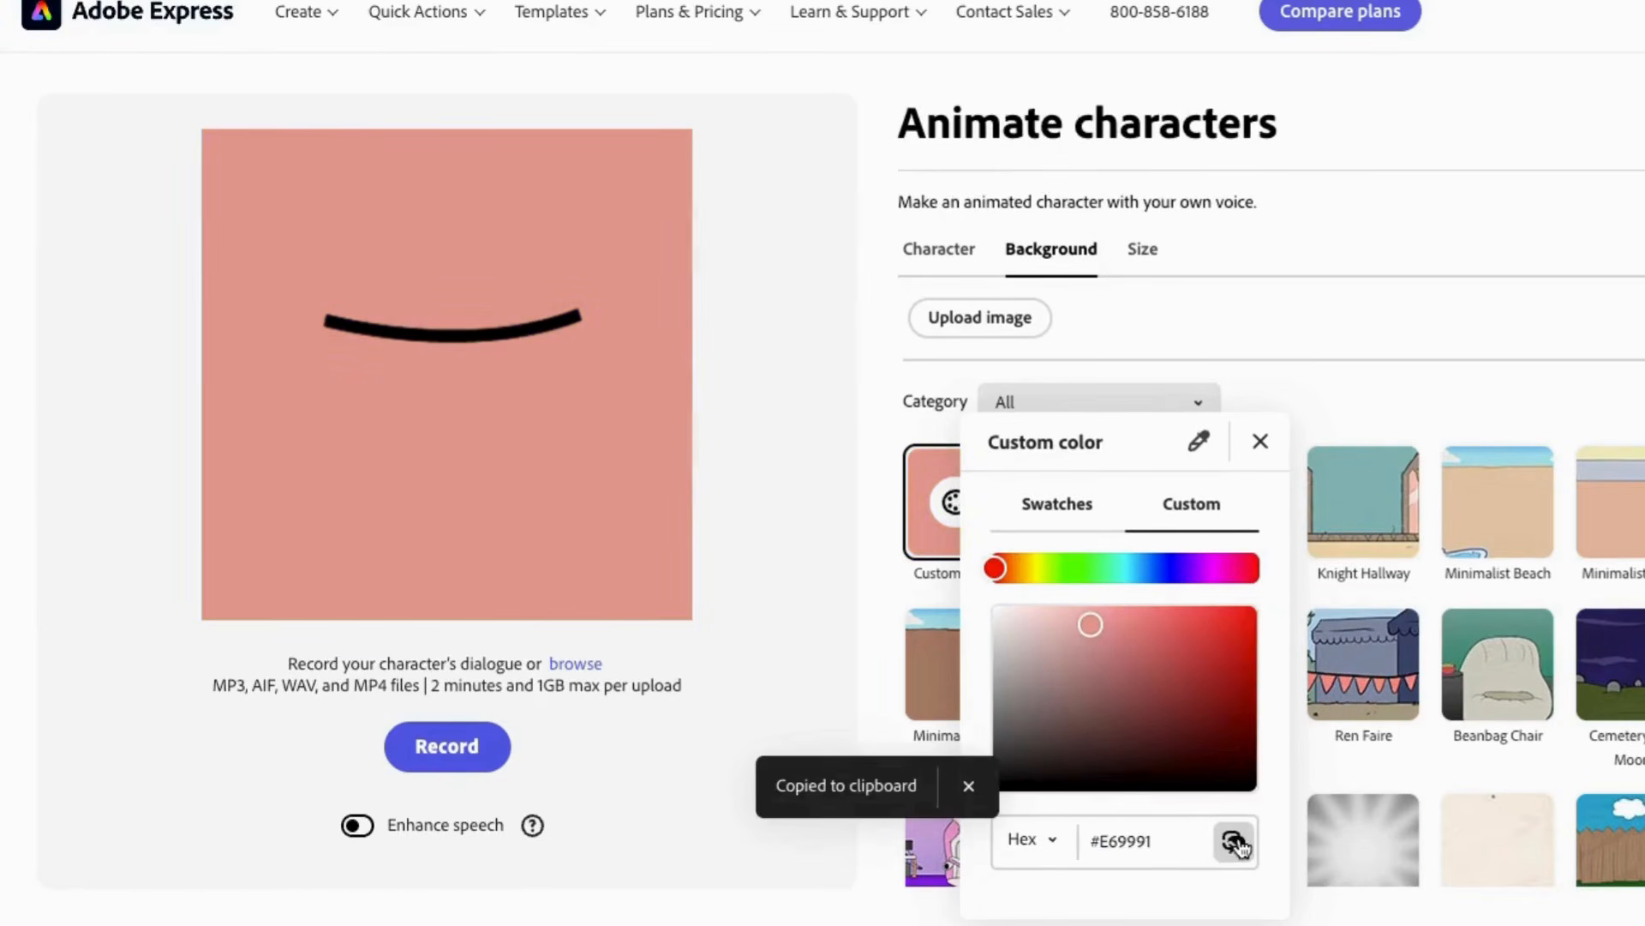
left_click(1162, 839)
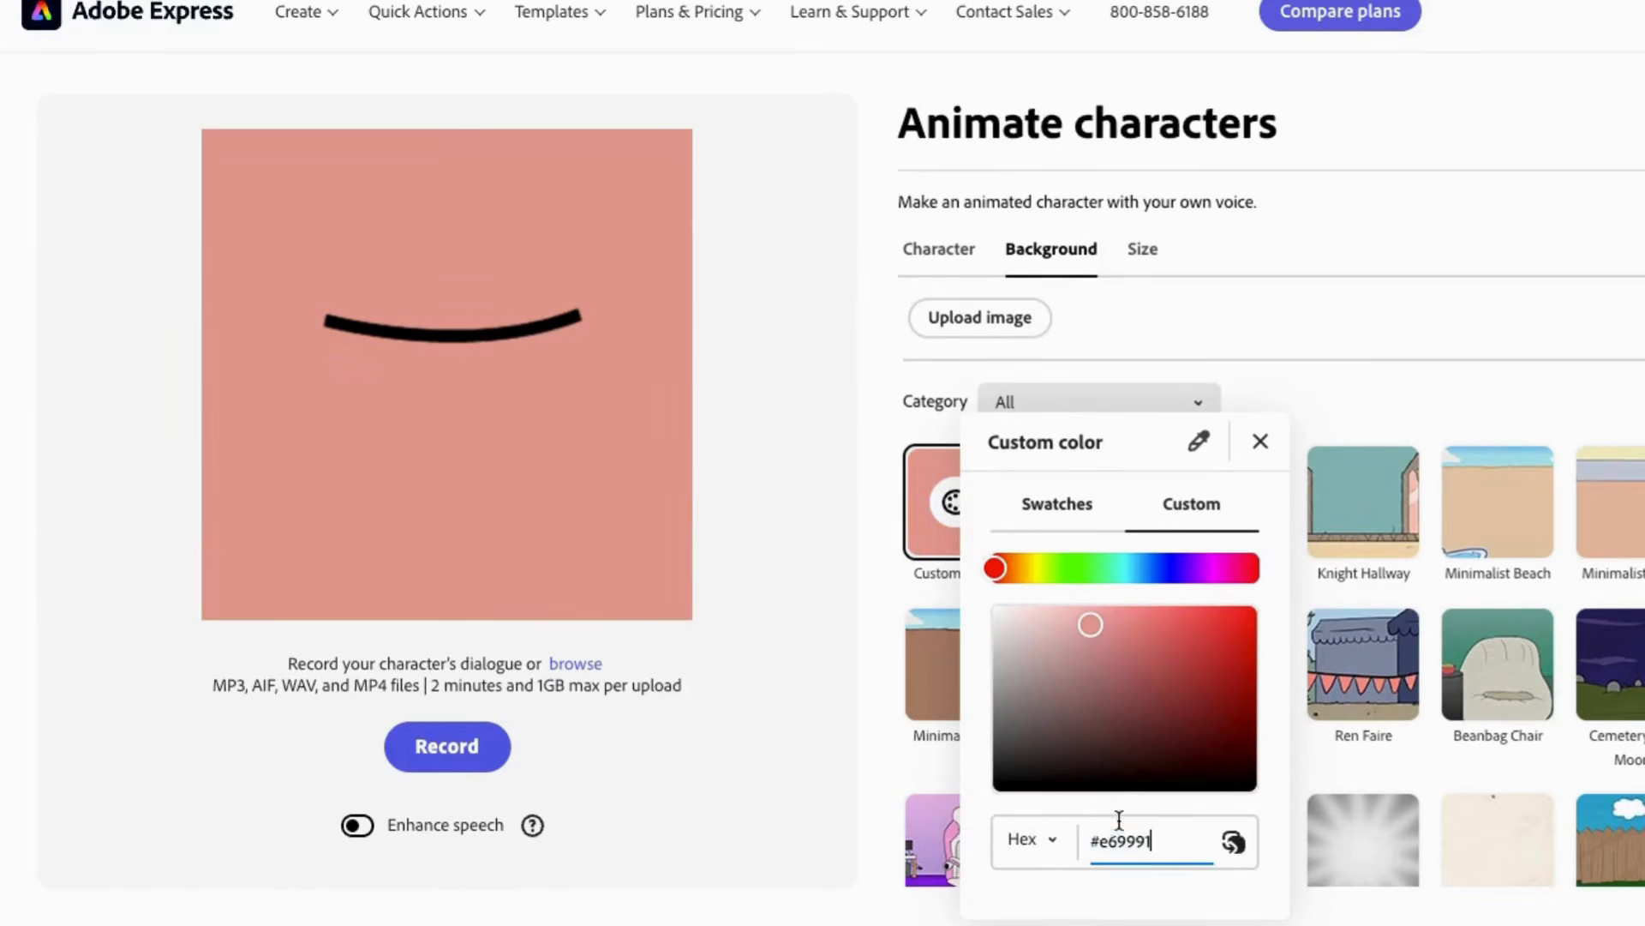
left_click(1196, 800)
Upload download (14).wav from Downloads as the mouth character's dialogue
left_click(575, 665)
left_click(423, 258)
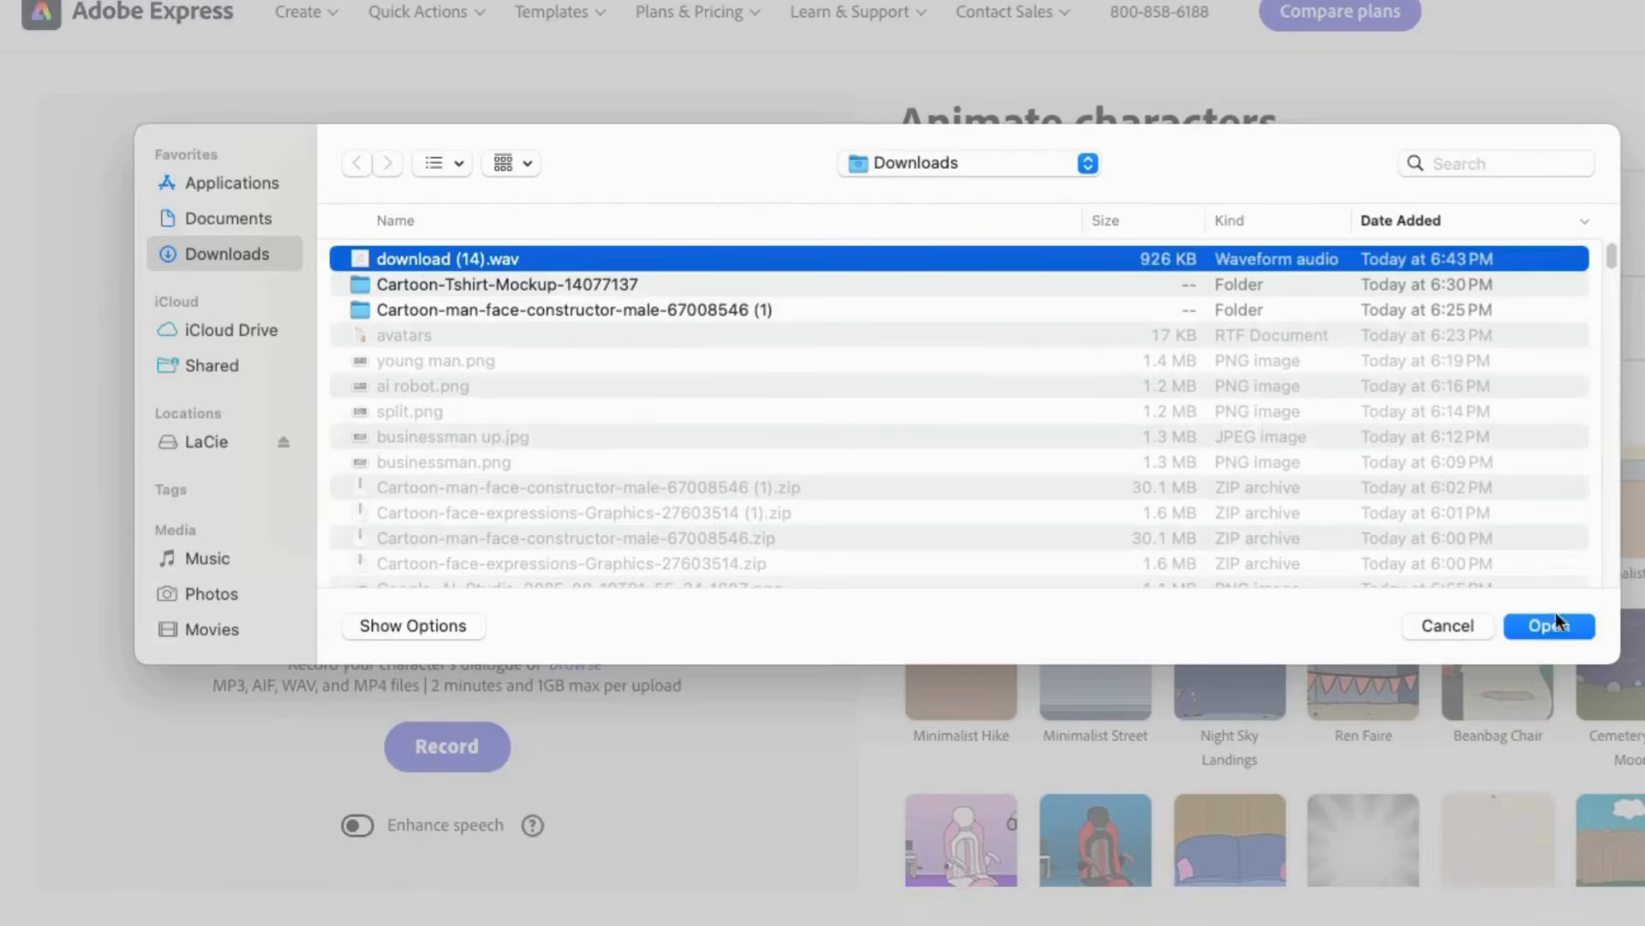
left_click(1549, 624)
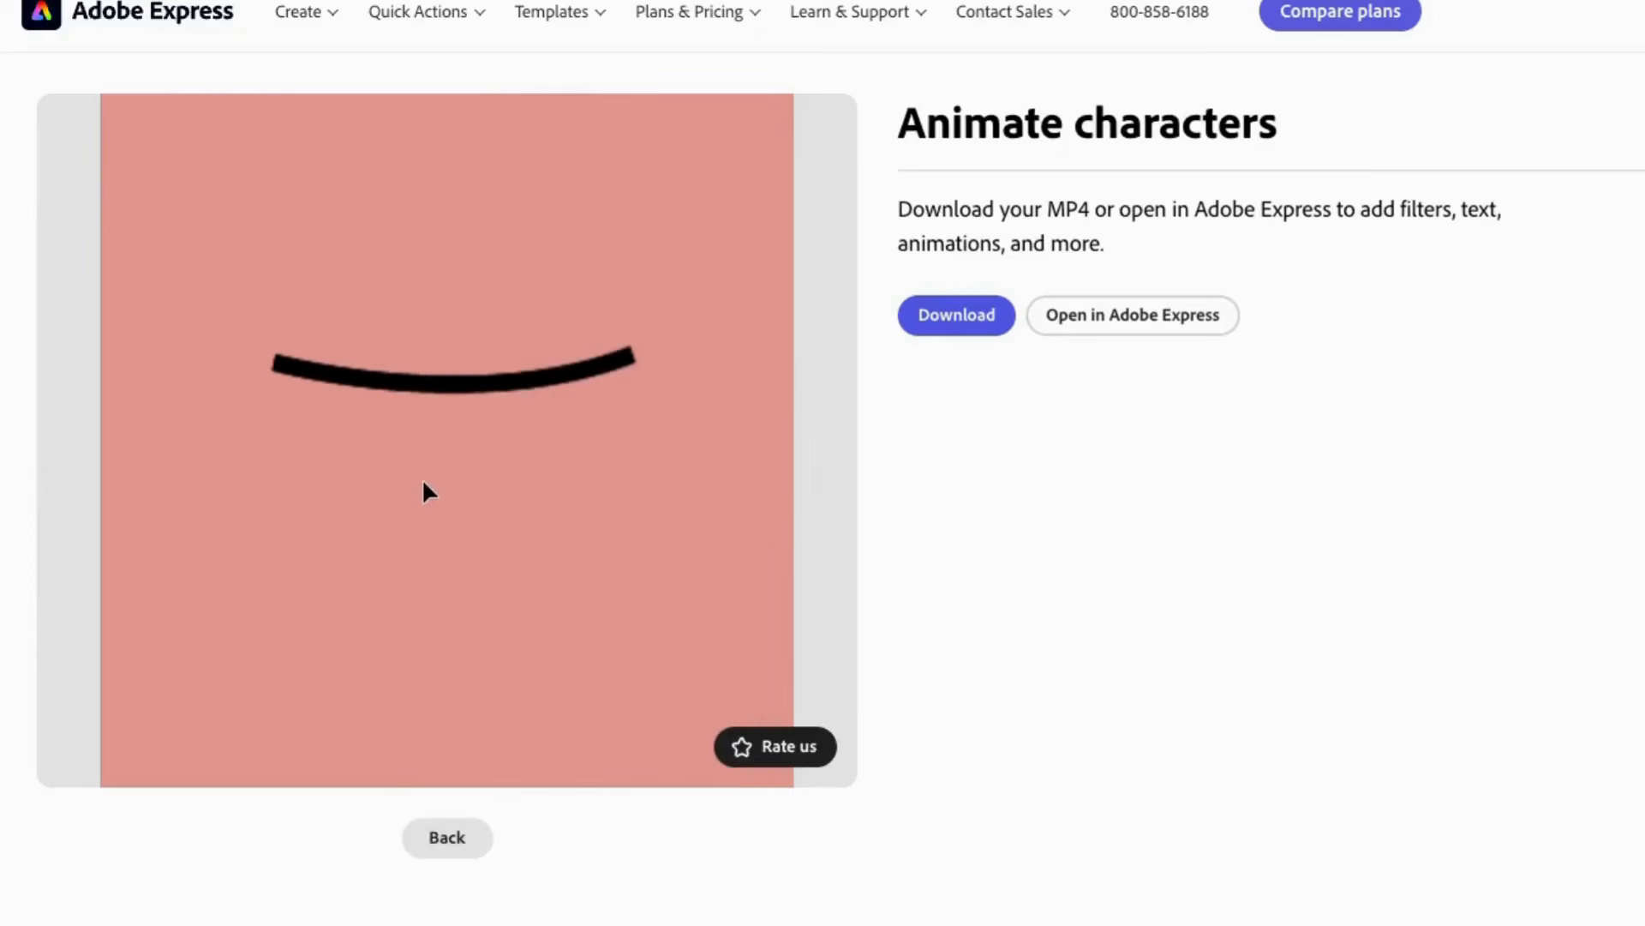
Download the finished mouth animation, open it in the Adobe Express editor and play it back
left_click(958, 318)
left_click(1142, 132)
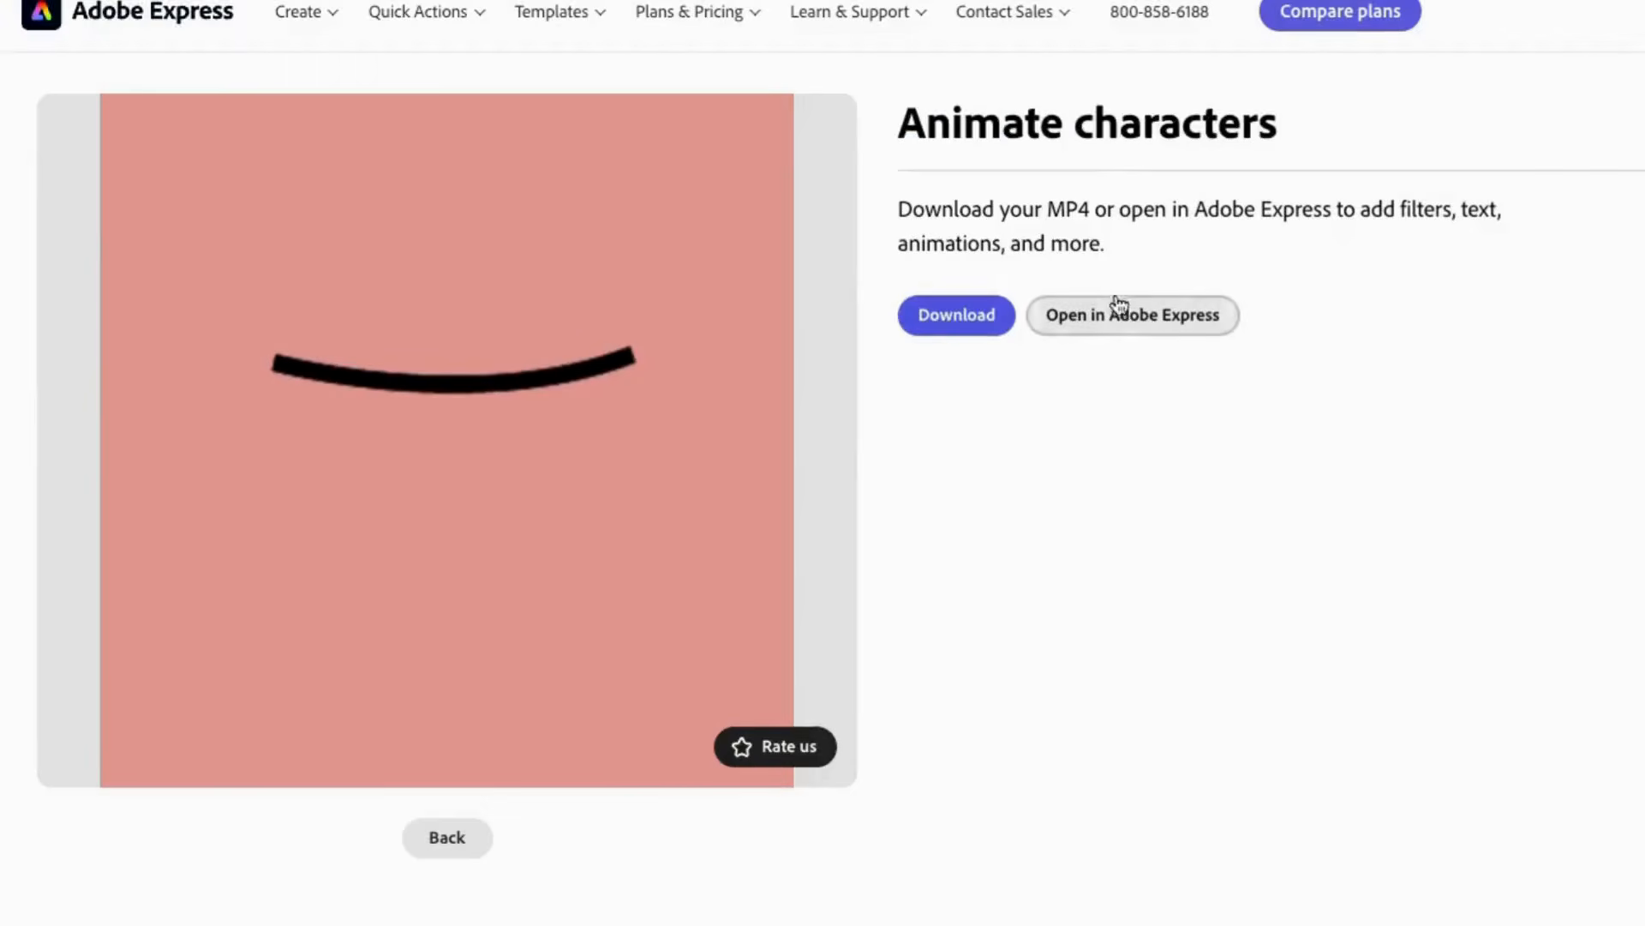
left_click(1118, 308)
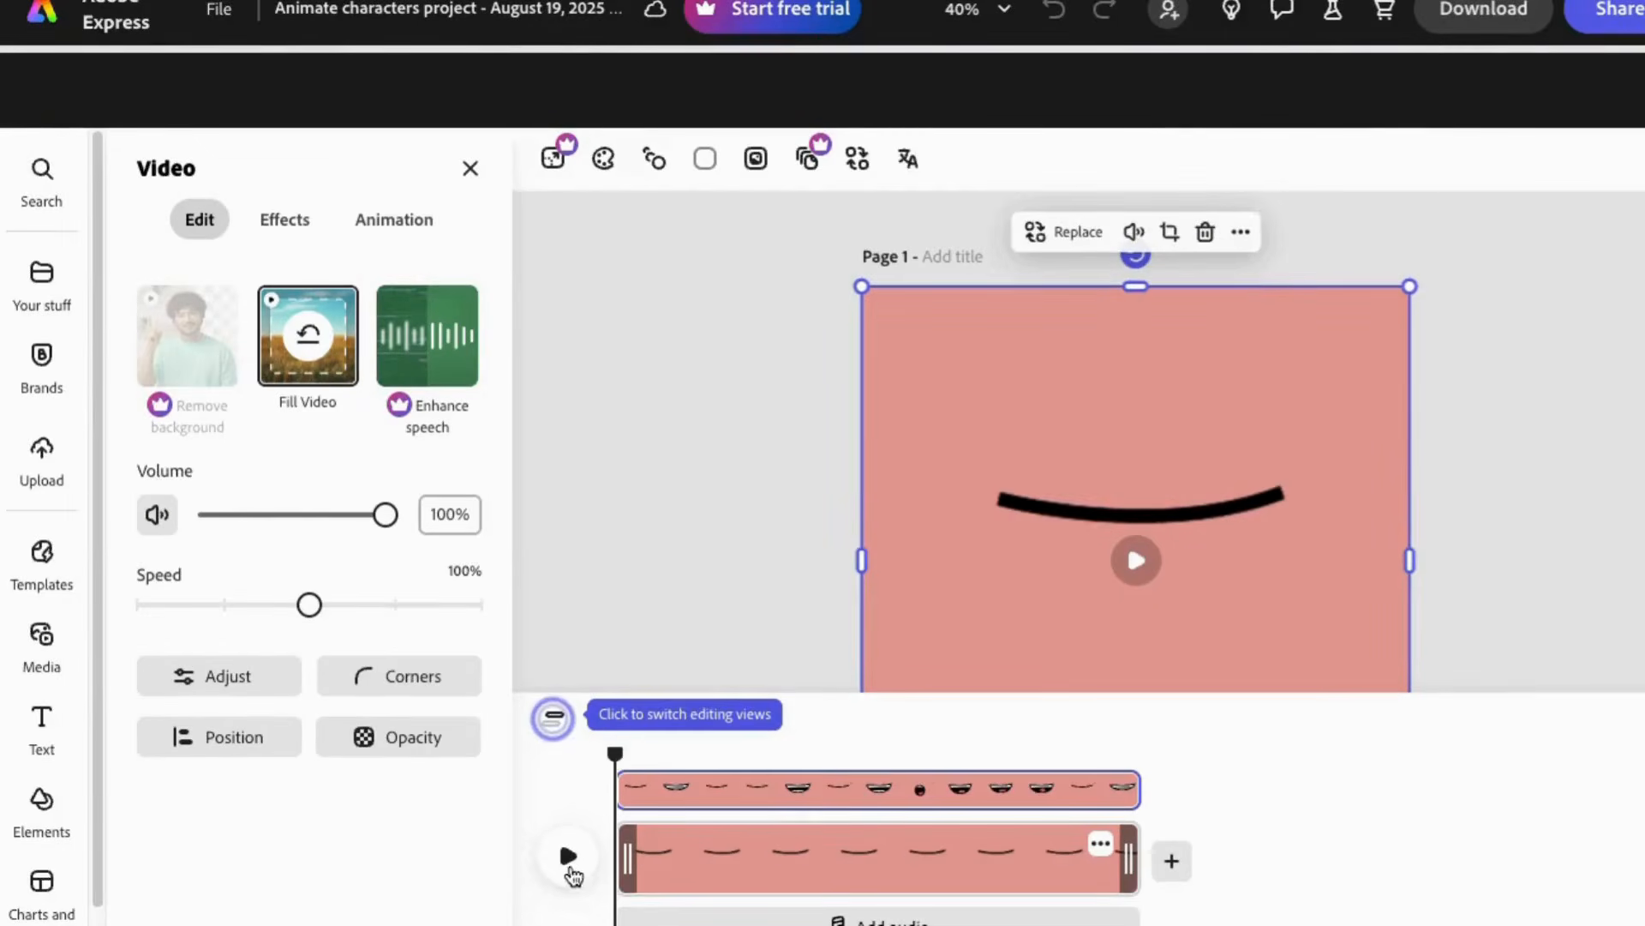
left_click(568, 857)
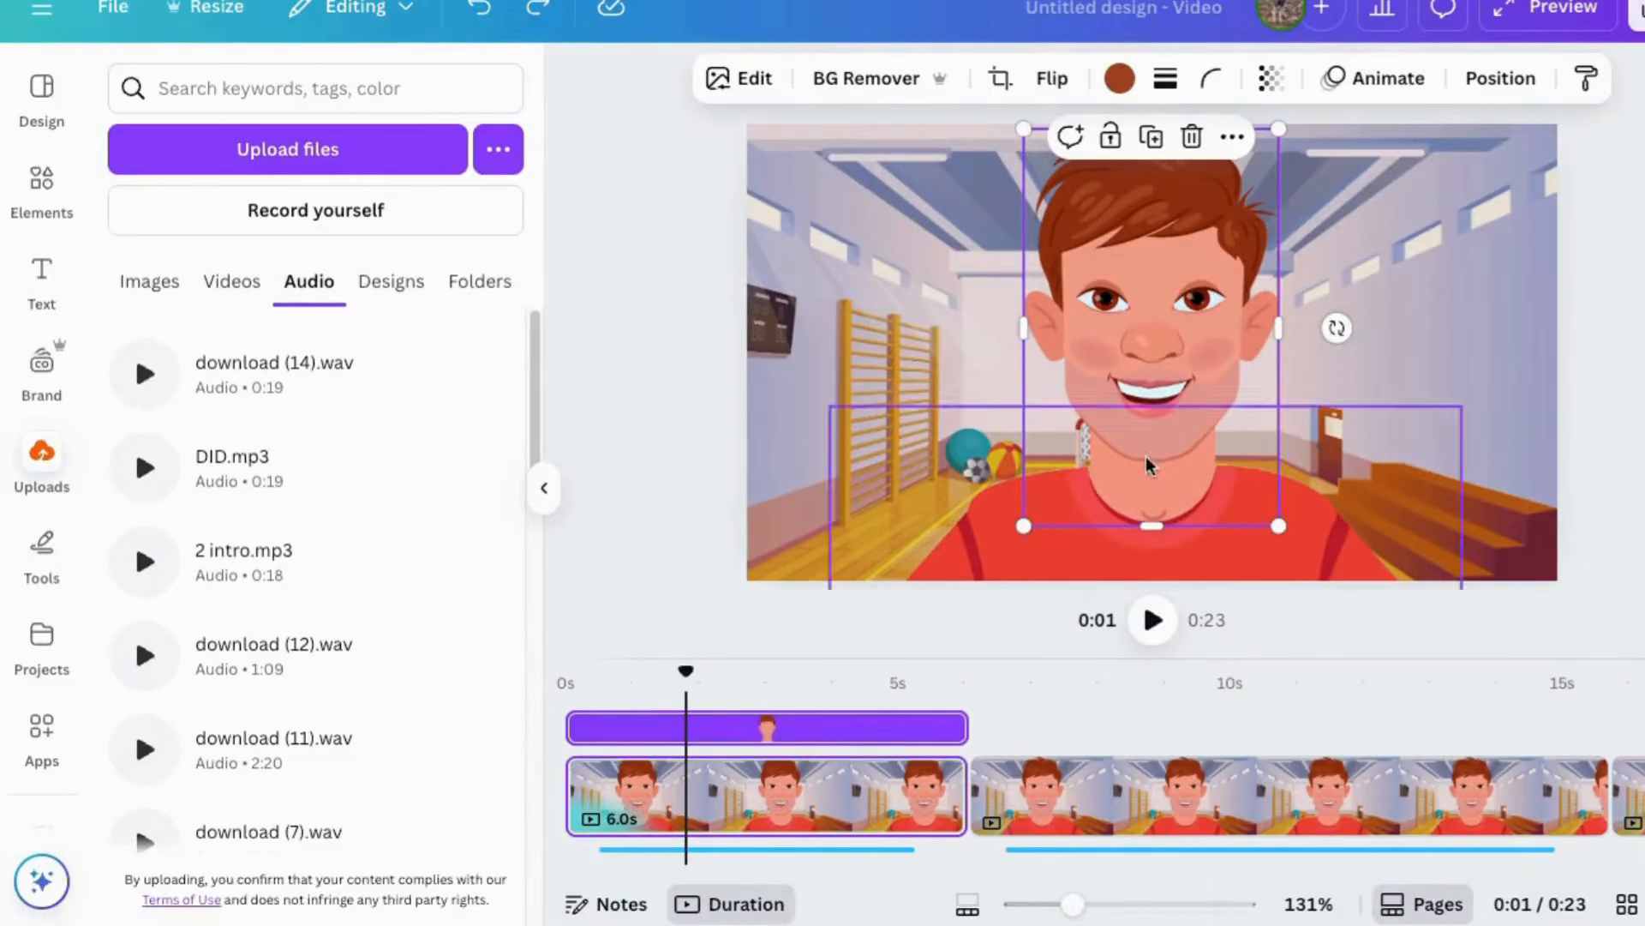
Switch to Canva, move the static smiling mouth off the face onto the wall, and upload the mouth animation video
left_click(1150, 392)
left_click_drag(1150, 392, 1486, 315)
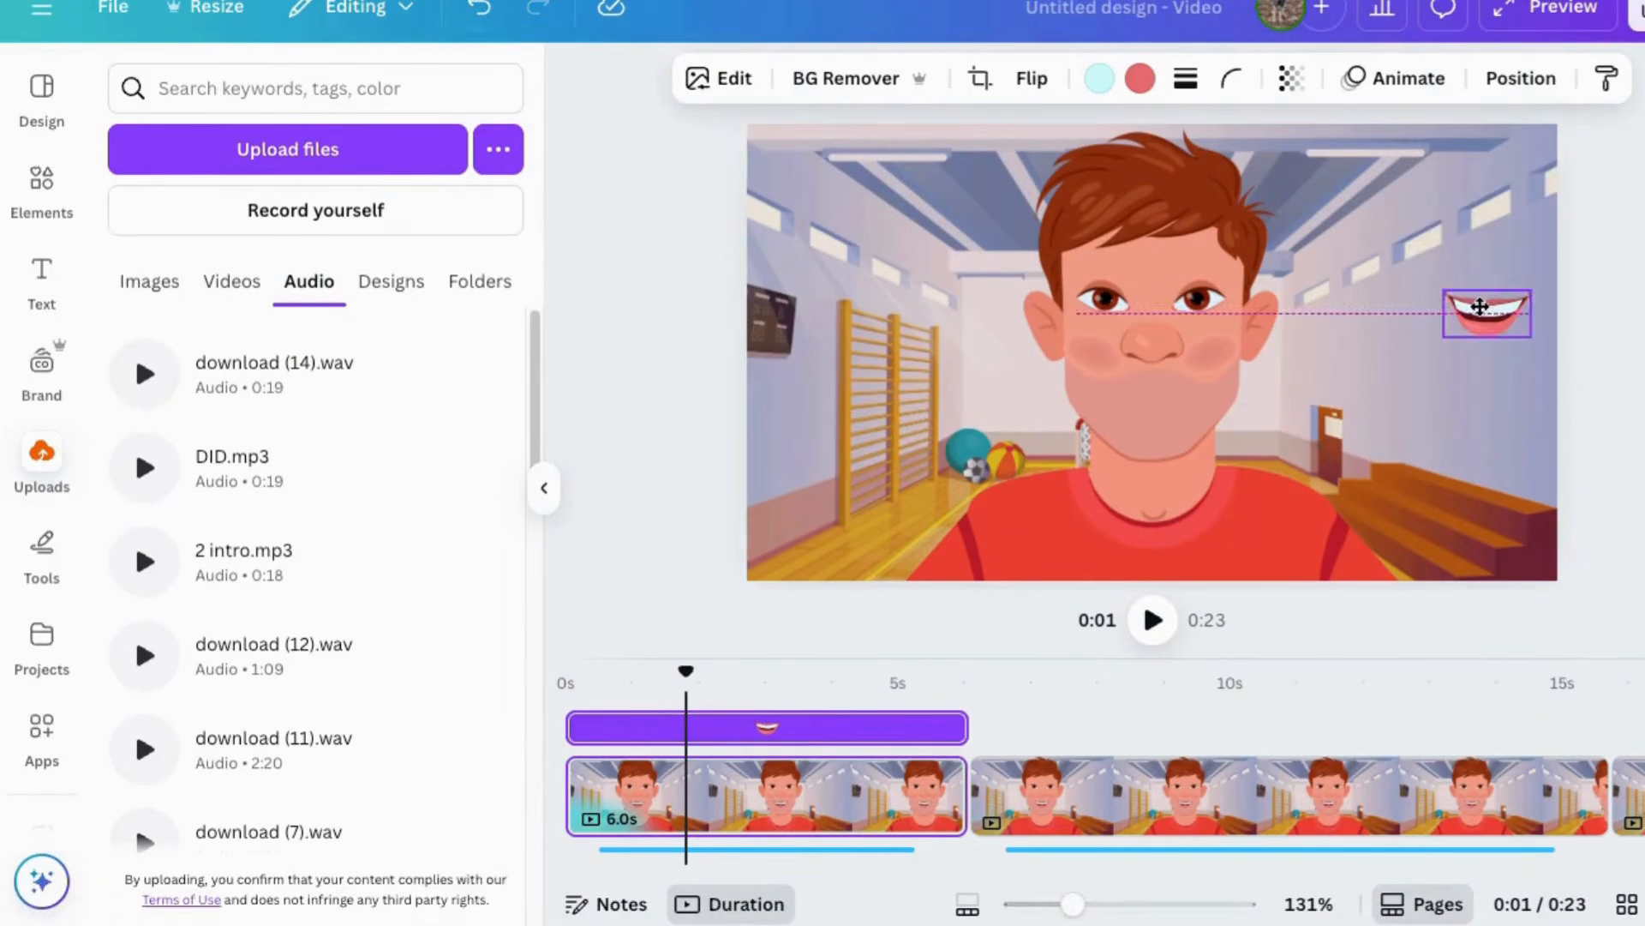
left_click(677, 390)
left_click_drag(134, 538, 343, 480)
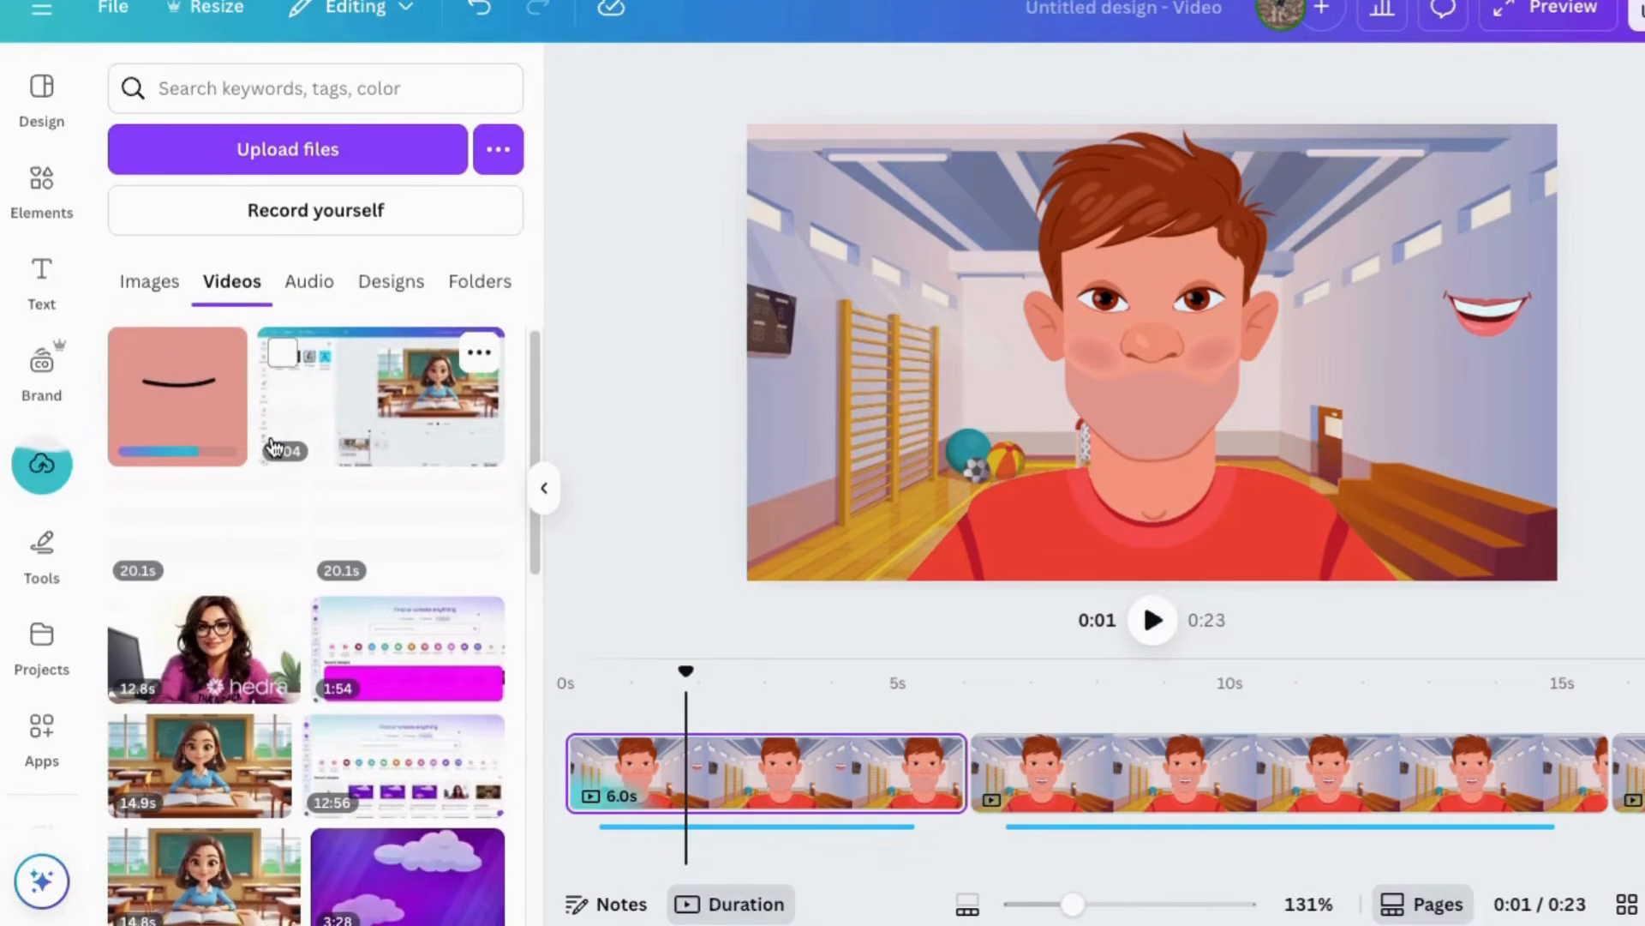
Add the uploaded mouth video to the scene, crop it close around the mouth, and shrink it onto the face
left_click(177, 396)
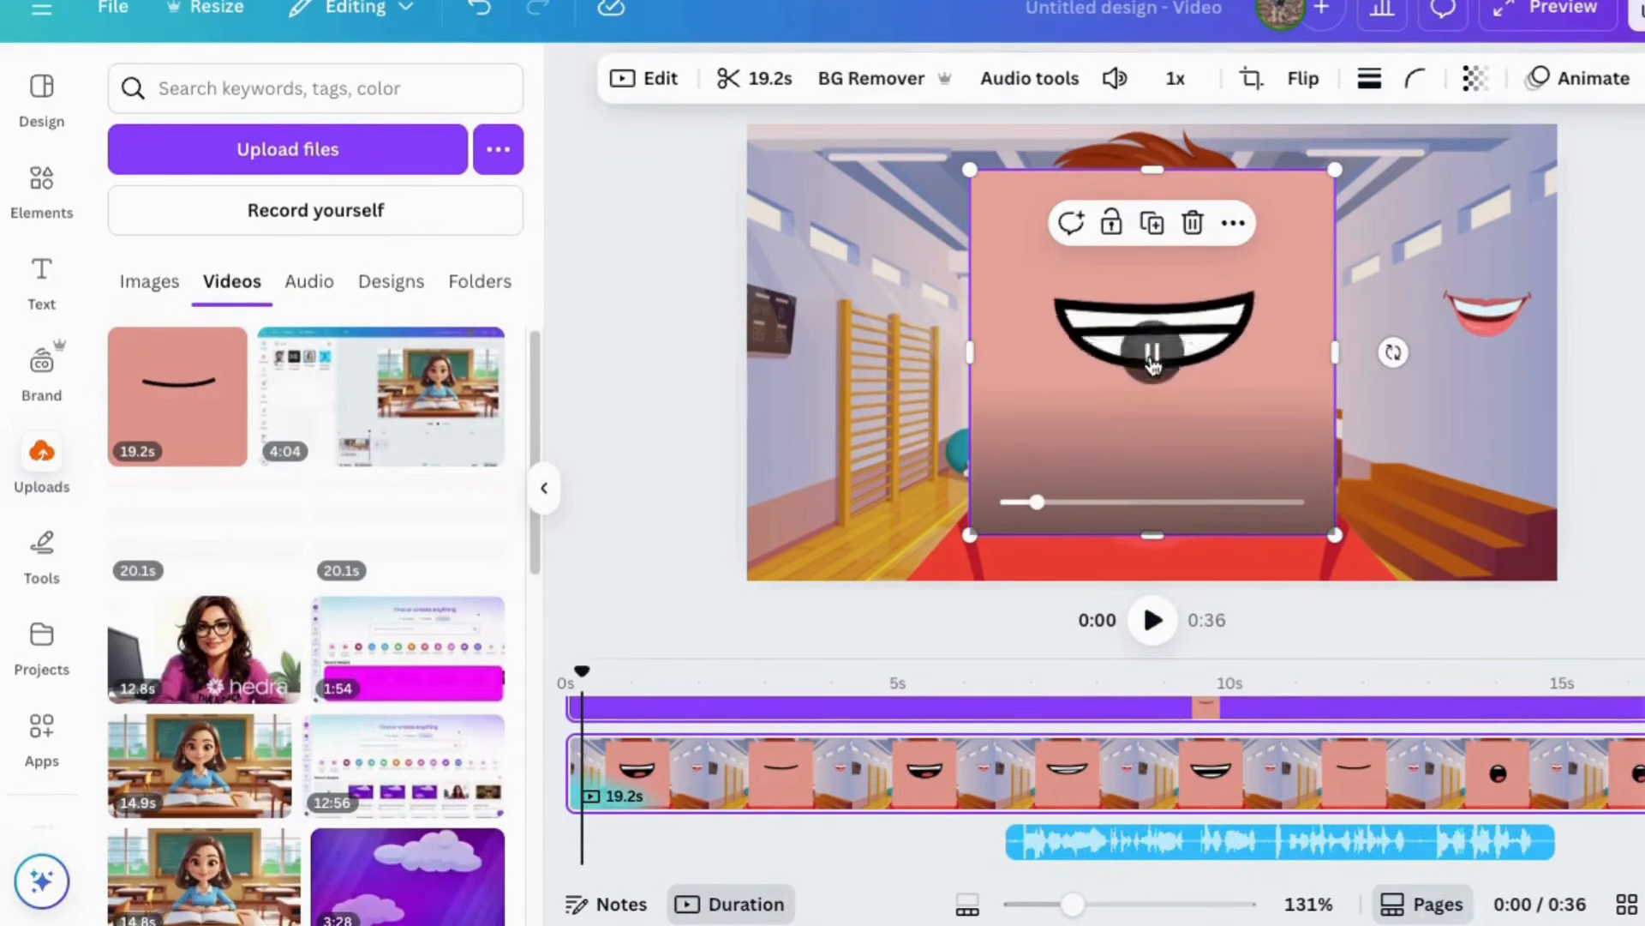
left_click_drag(1149, 536, 1150, 423)
left_click_drag(1153, 168, 1153, 266)
left_click_drag(973, 368, 1017, 369)
left_click_drag(1335, 345, 1299, 344)
left_click_drag(1012, 421, 1116, 427)
left_click_drag(1221, 455, 1149, 529)
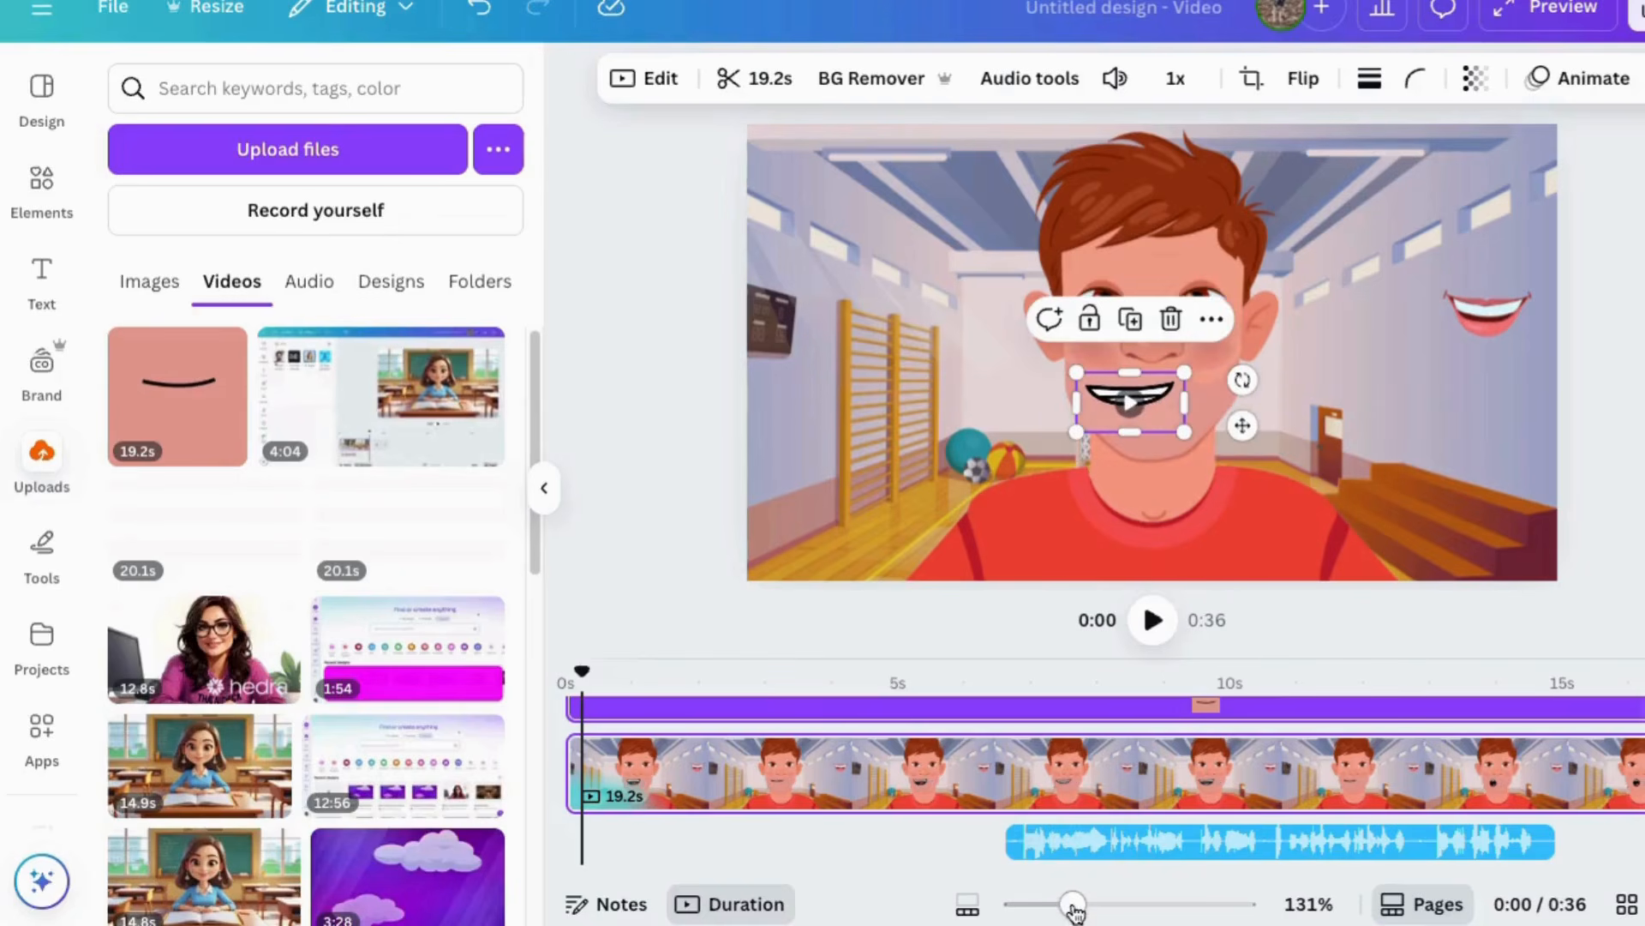
Centre the mouth video horizontally under the character's nose
left_click_drag(1074, 909, 1123, 907)
left_click(967, 905)
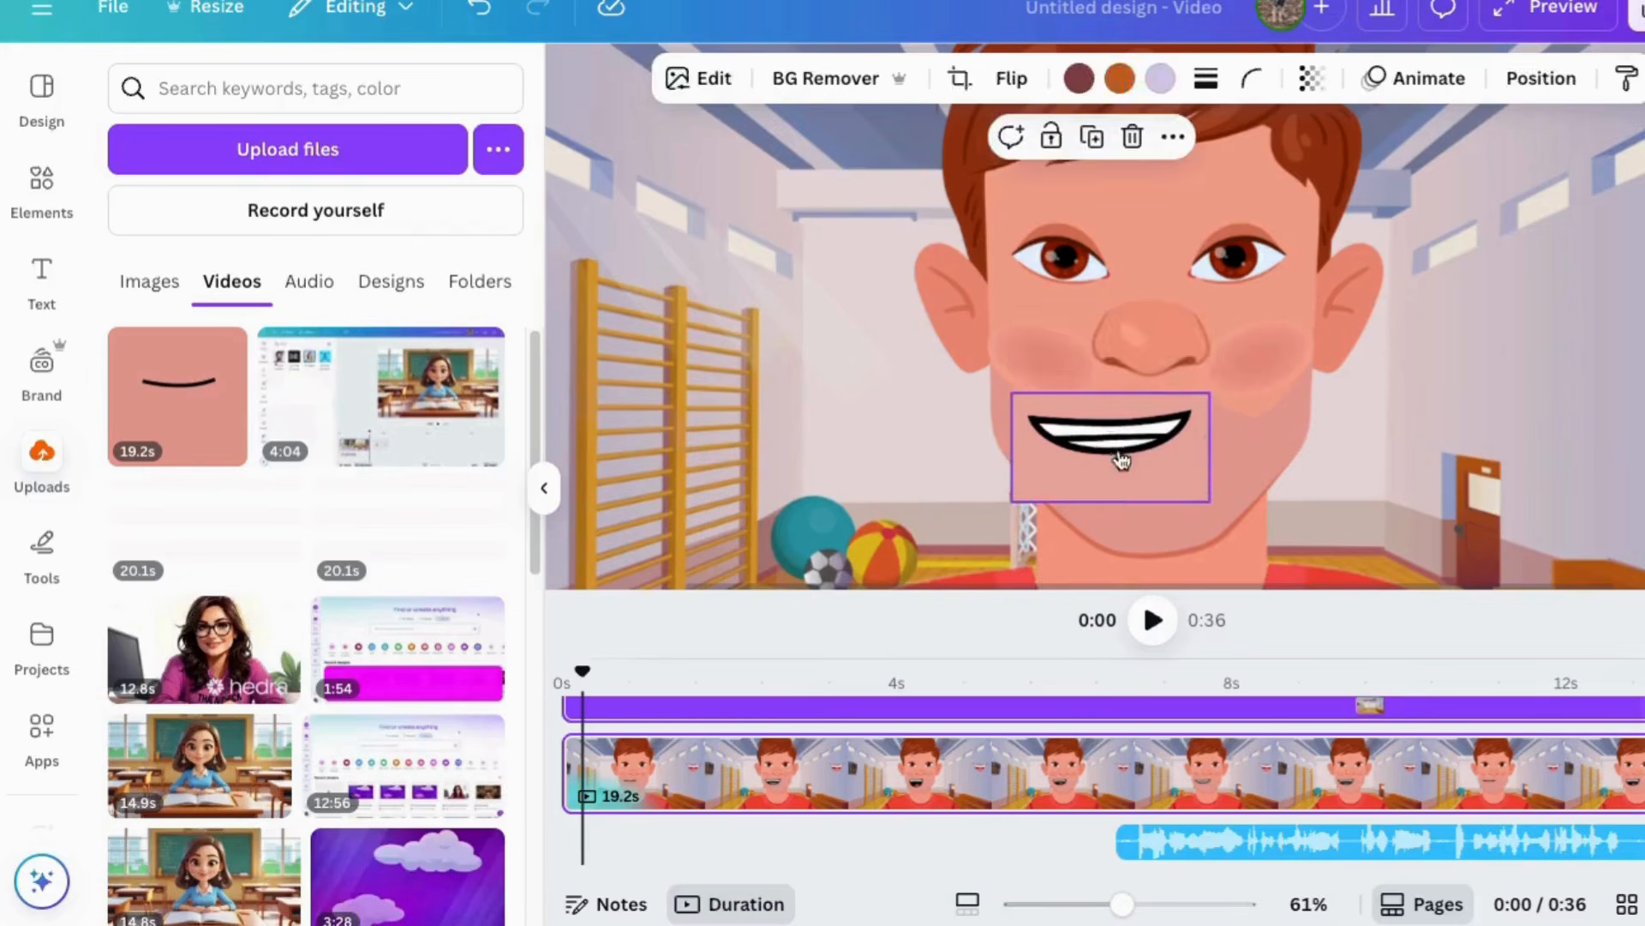
left_click_drag(1160, 431, 1199, 430)
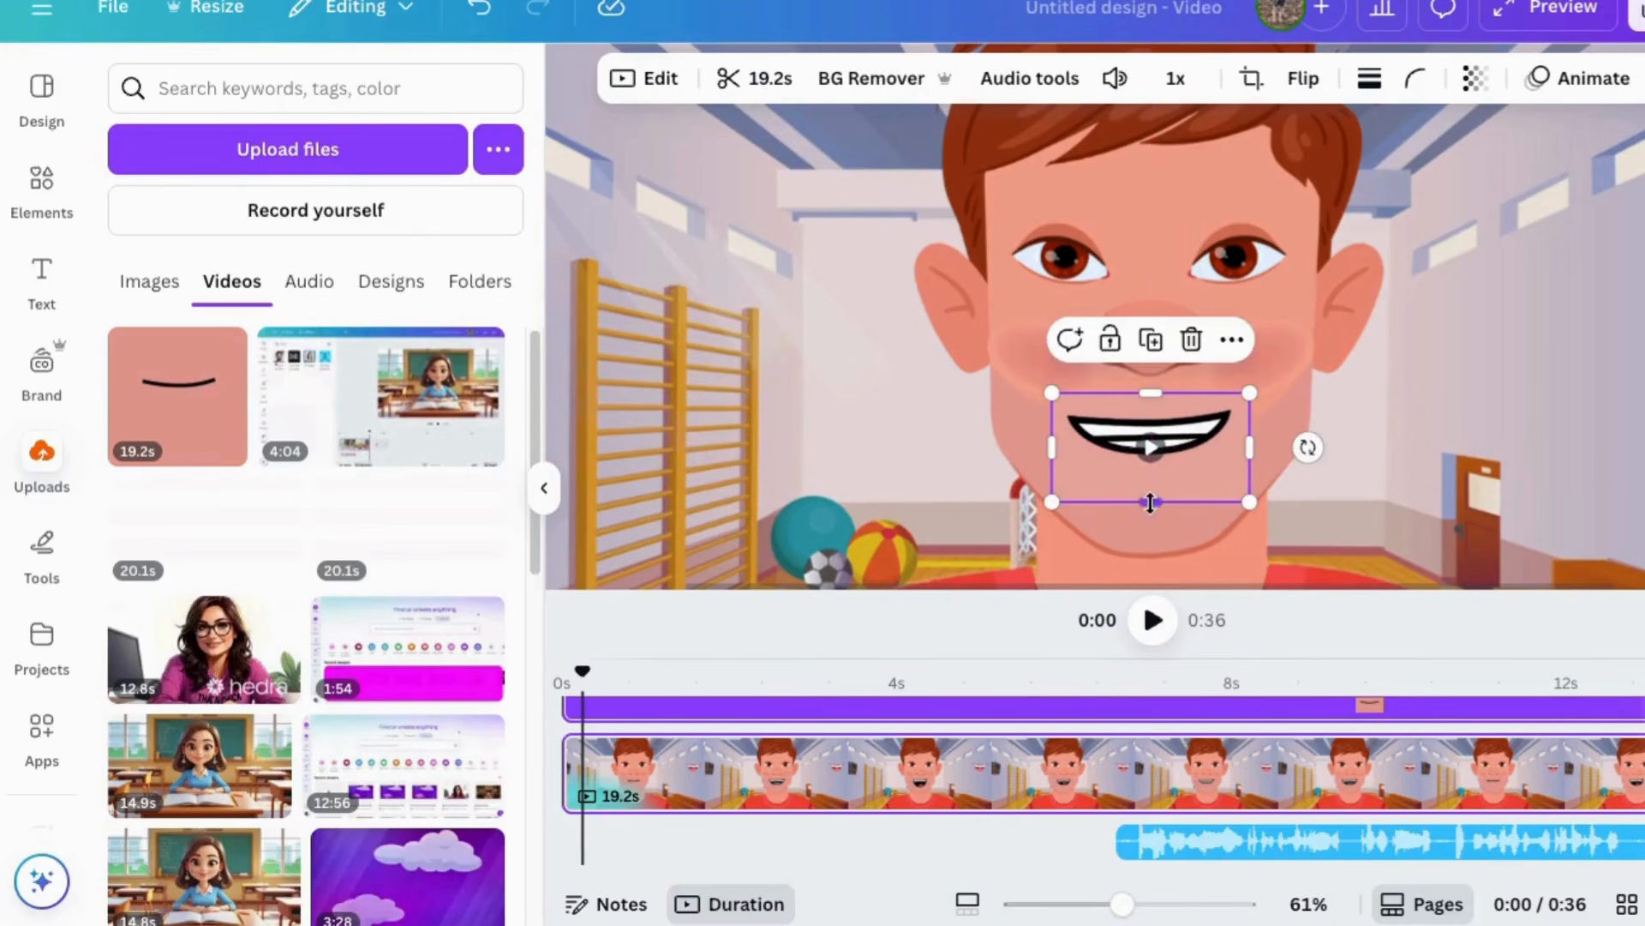
left_click(1418, 476)
left_click_drag(1120, 905, 1087, 904)
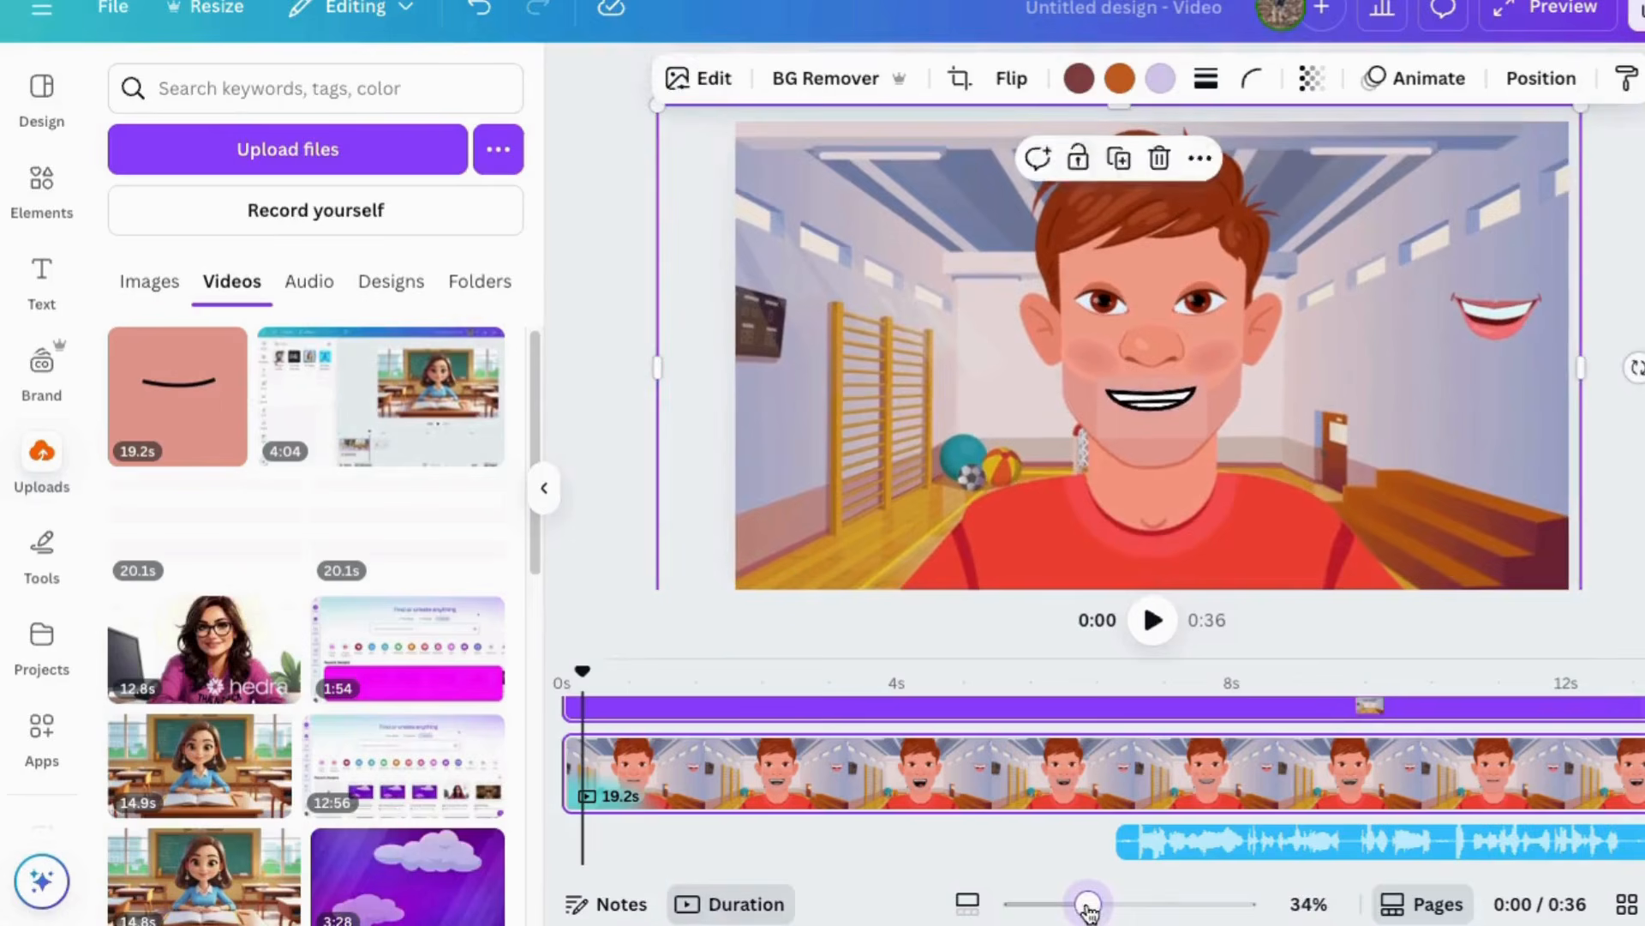
left_click(1159, 415)
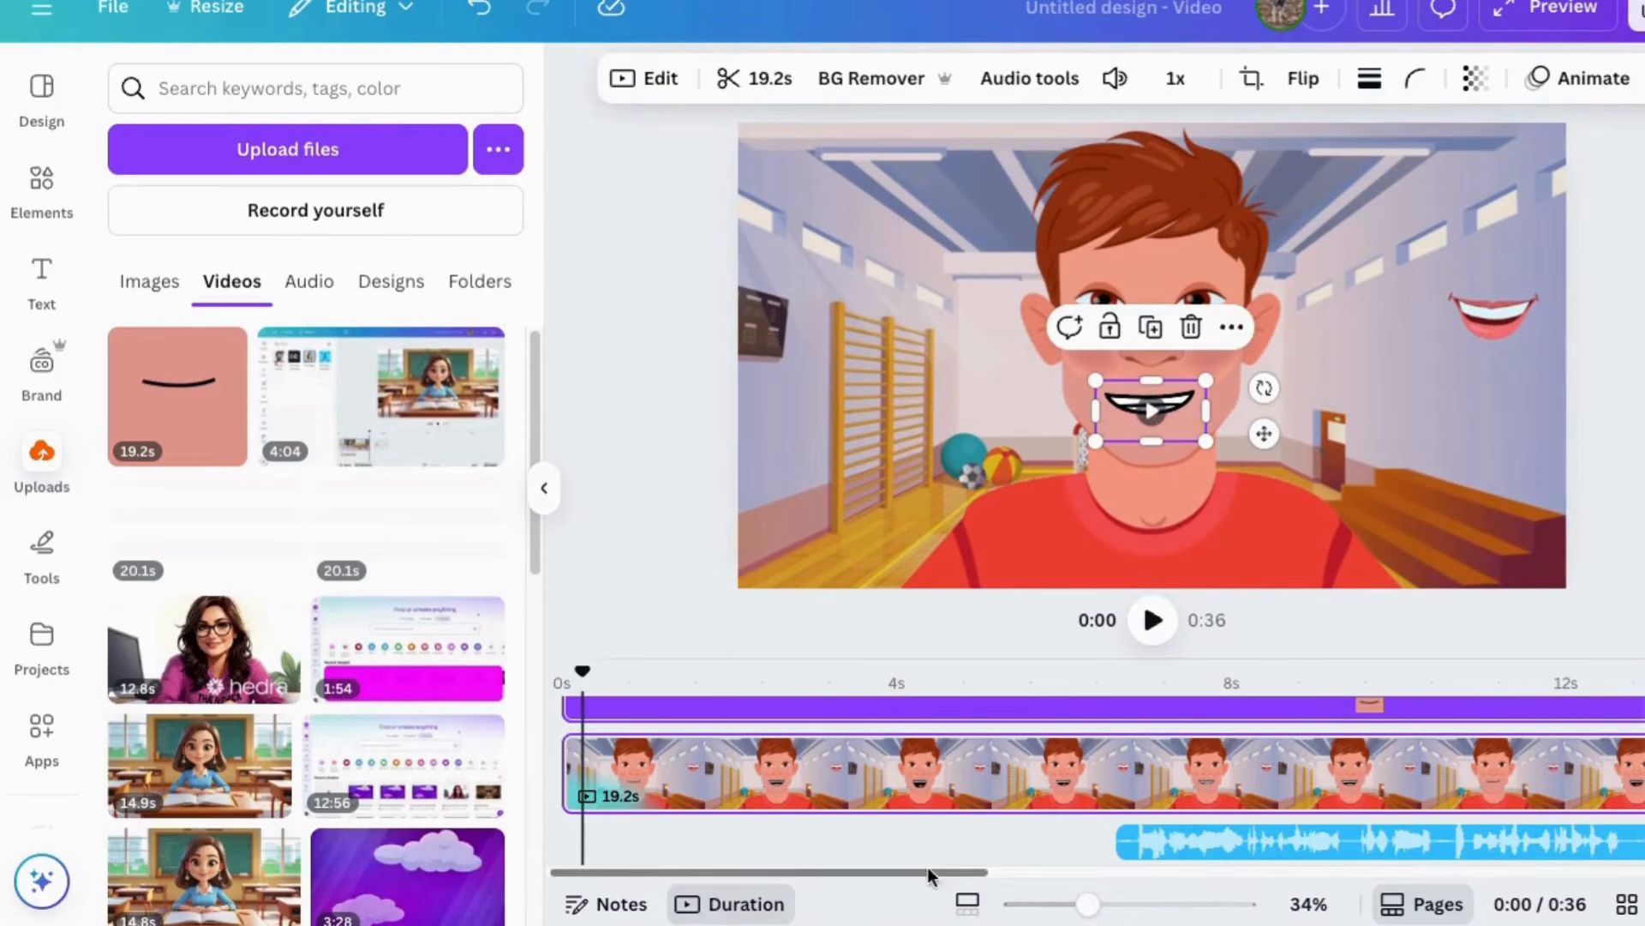
Delete the old speech audio clips from the timeline and return the playhead to 0.0s
left_click(1212, 840)
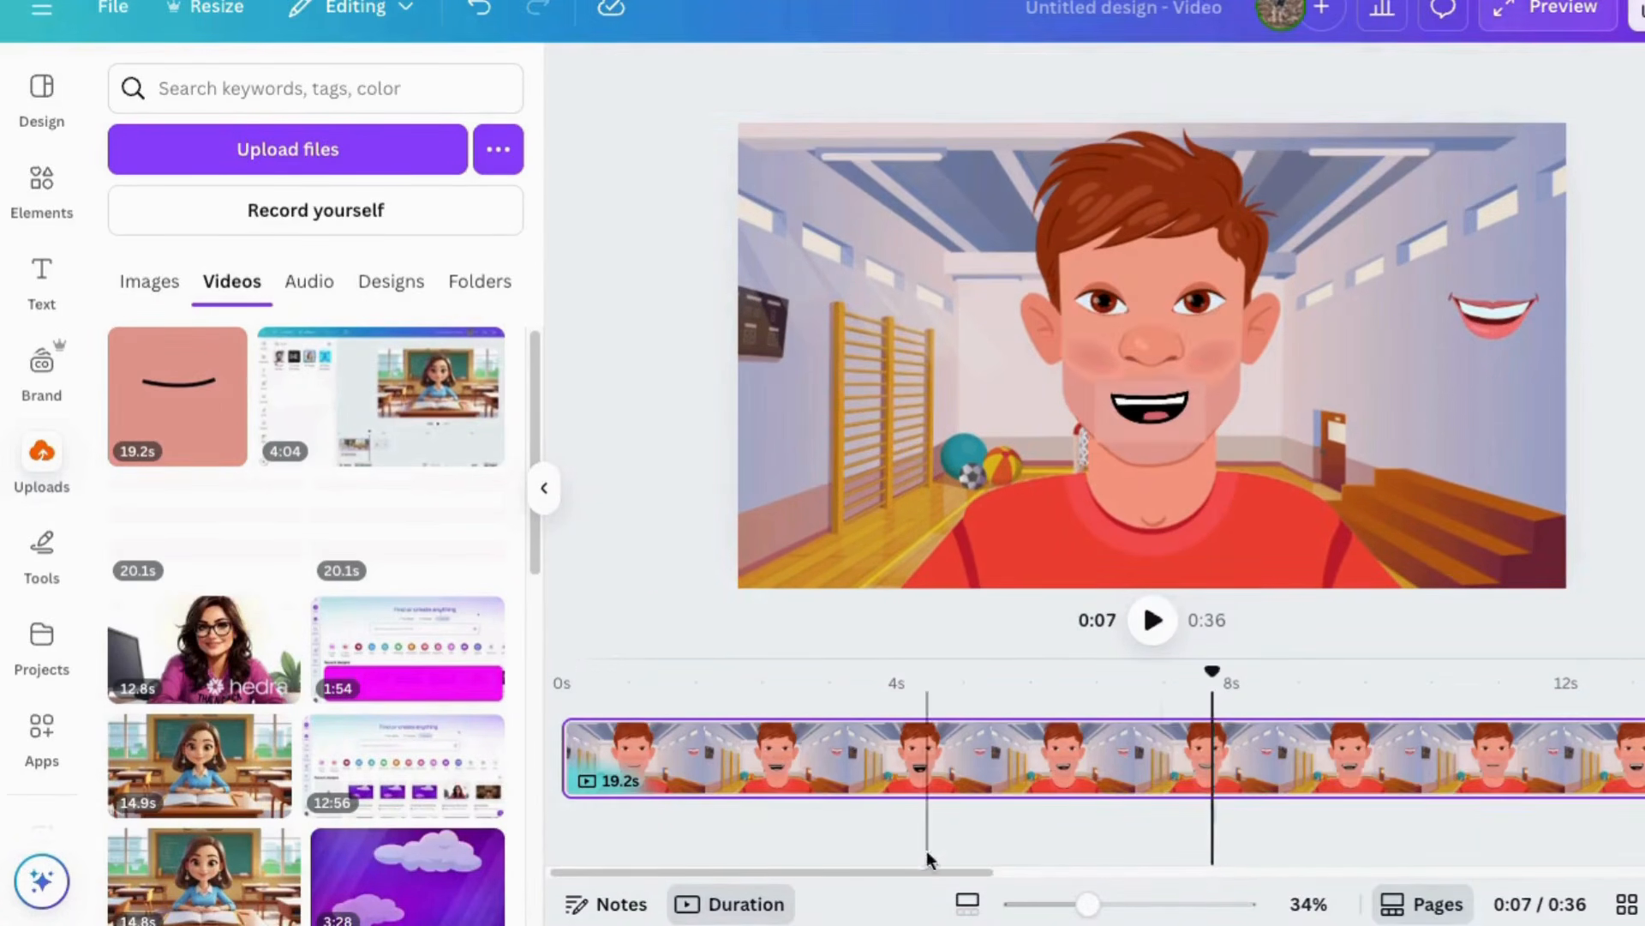
left_click_drag(938, 871, 1294, 888)
left_click(1235, 833)
key("Delete")
left_click_drag(964, 873, 613, 876)
left_click(637, 793)
left_click_drag(638, 672, 567, 672)
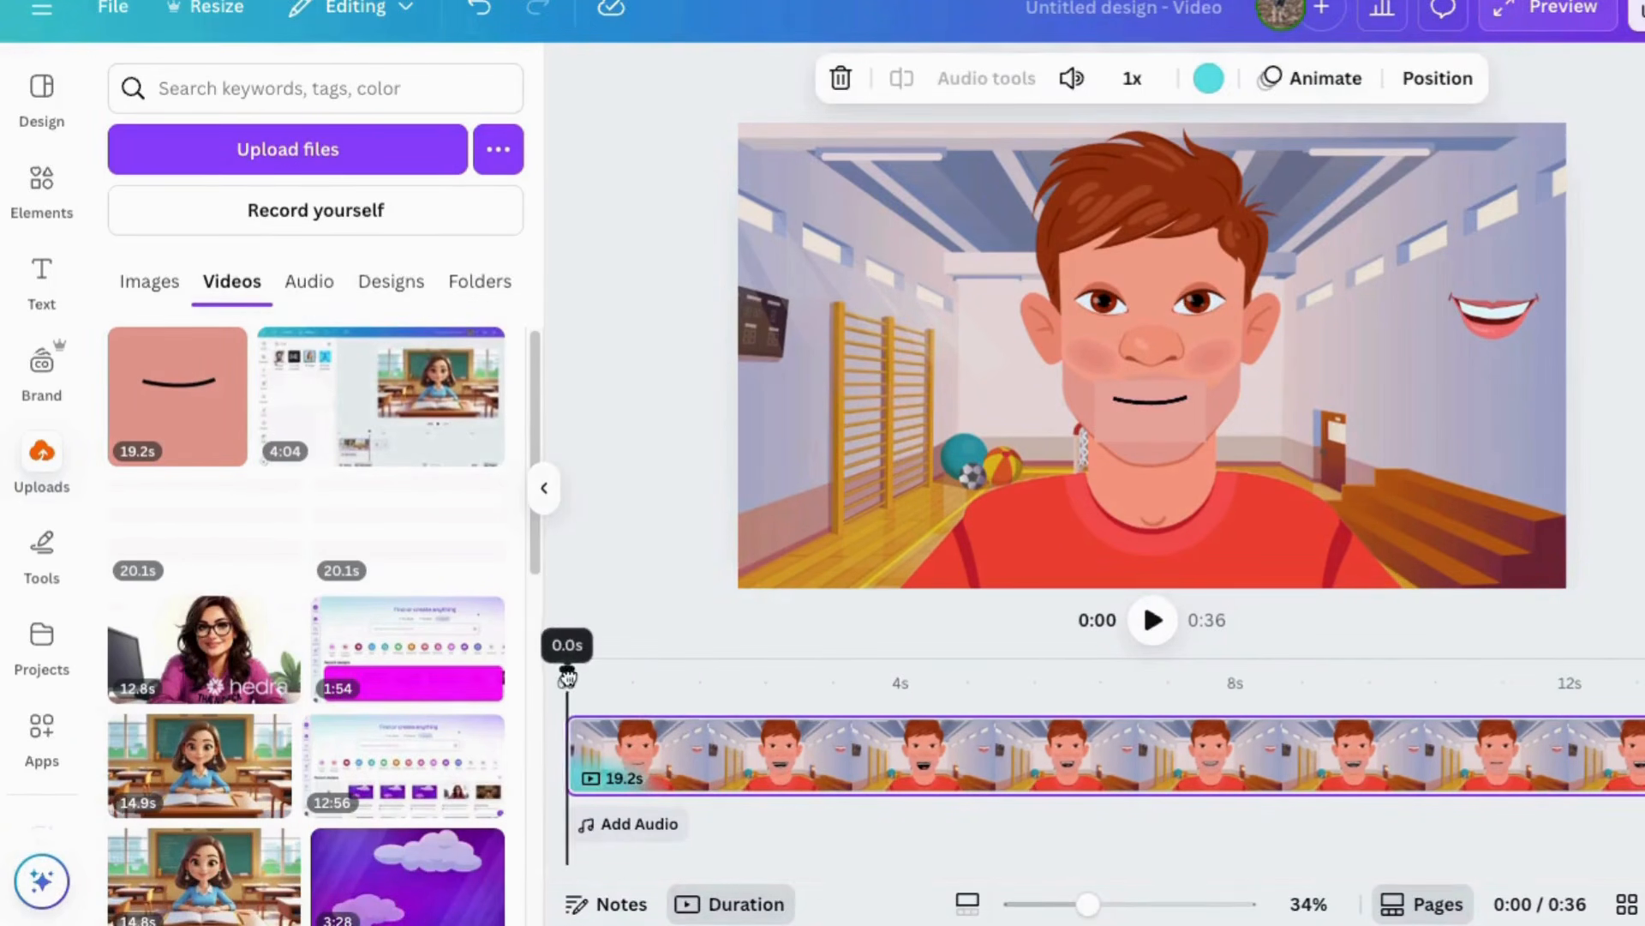
Crop the mouth video tighter to about 202 by 100 and move it slightly lower on the face
left_click(1115, 437)
left_click_drag(1096, 412, 1151, 412)
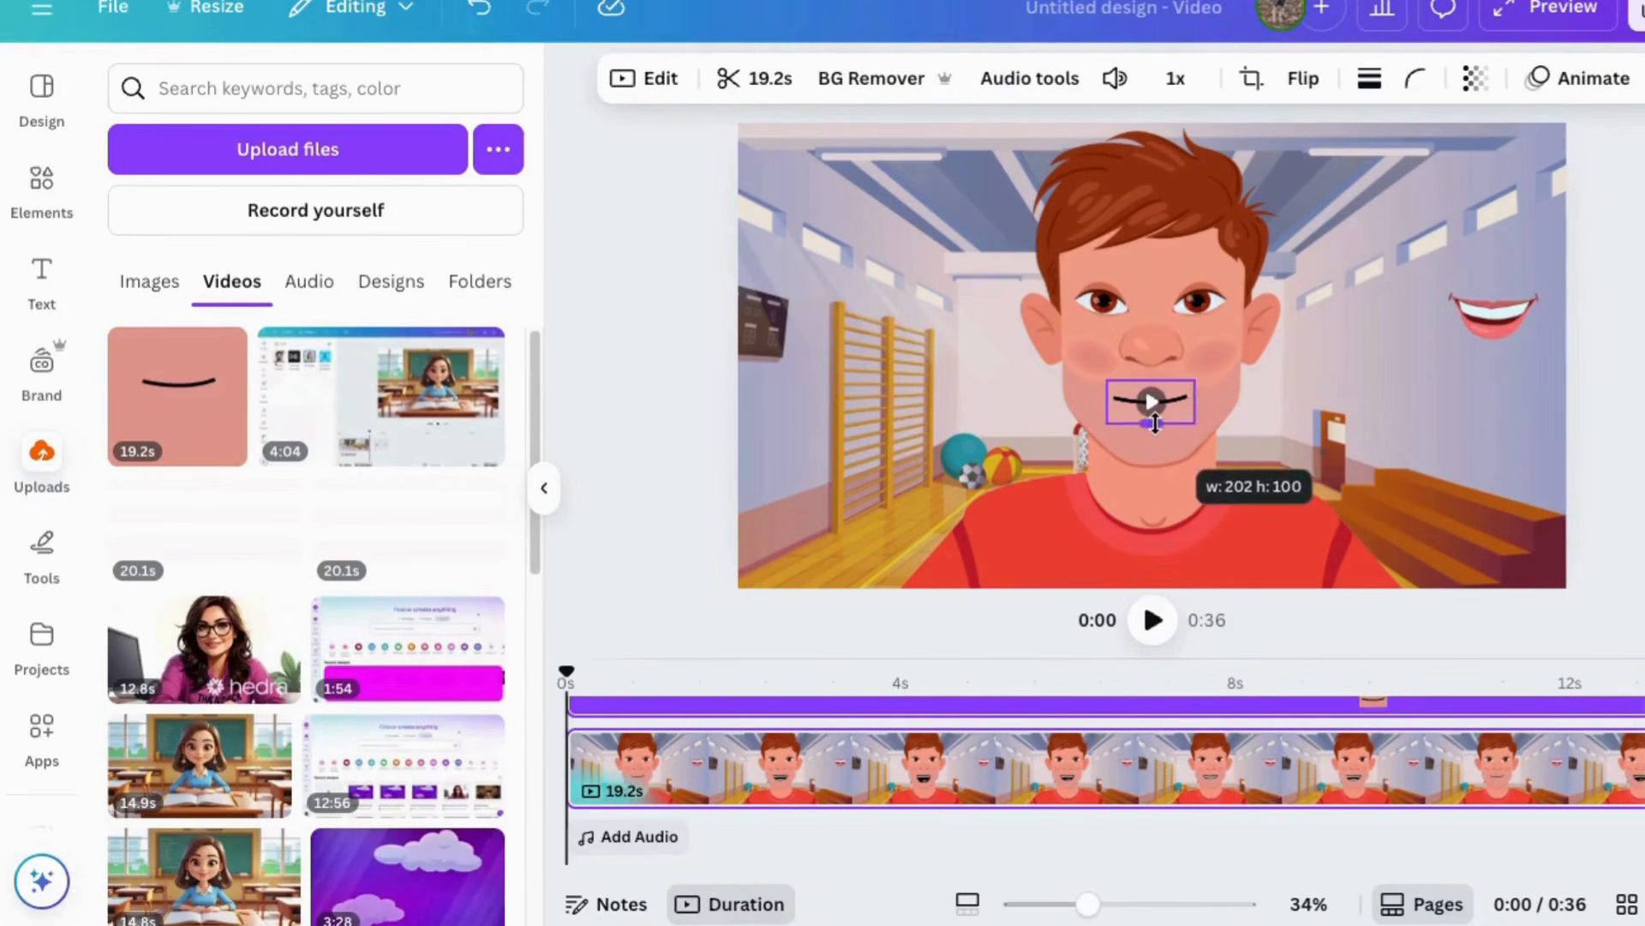
left_click(661, 415)
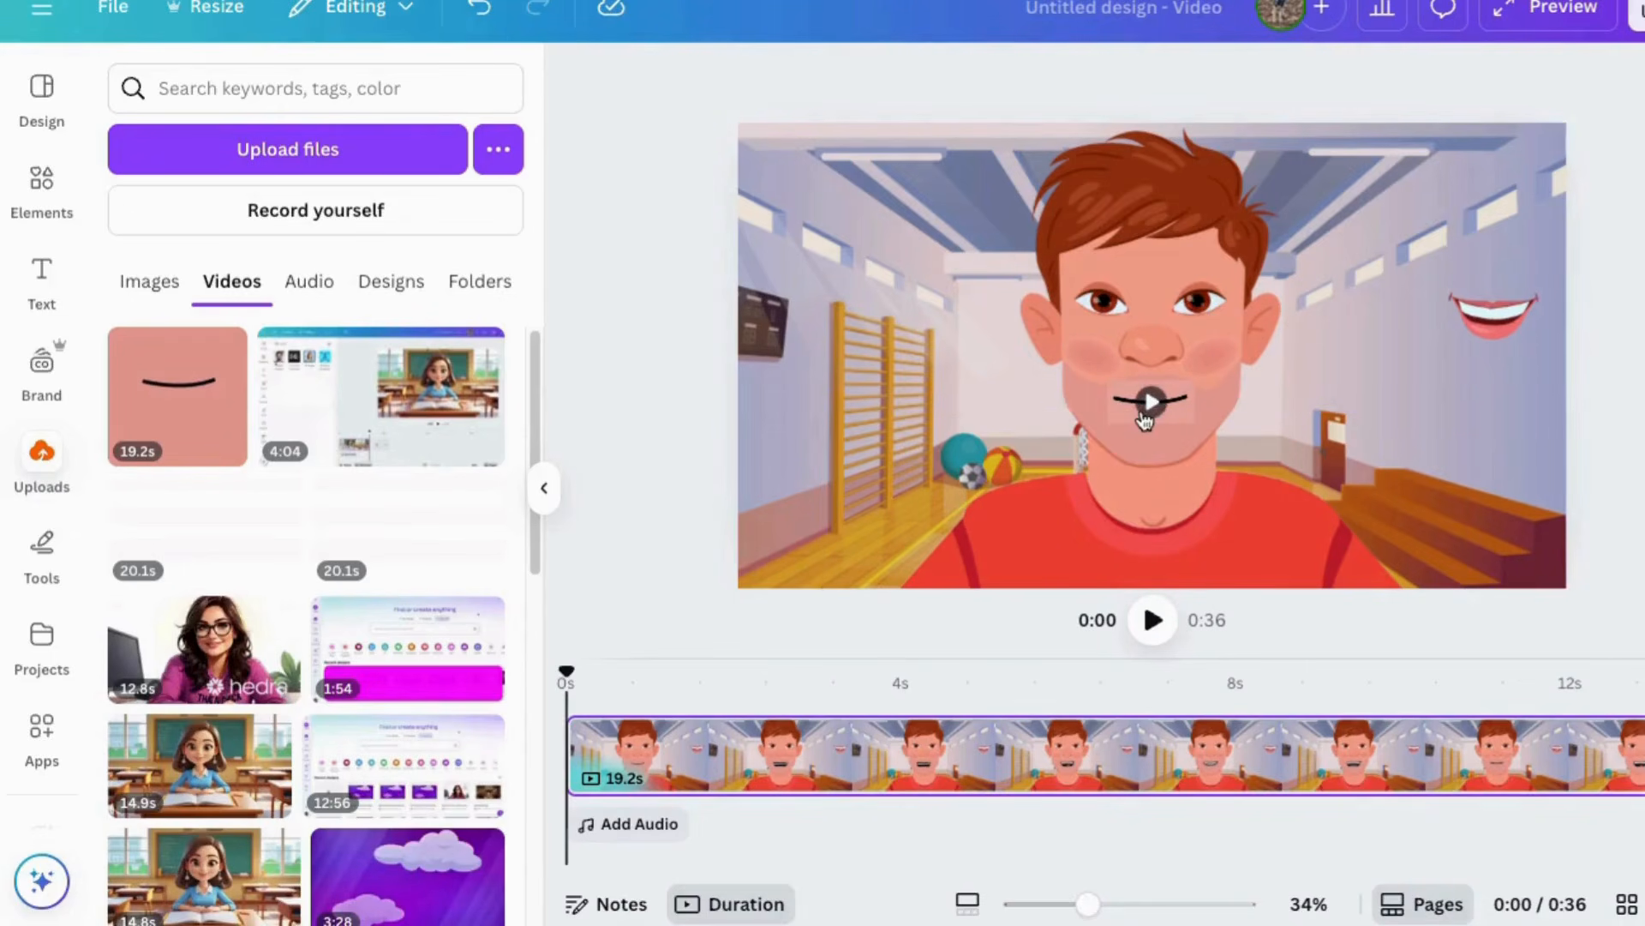
scroll(1146, 433, "up", 5)
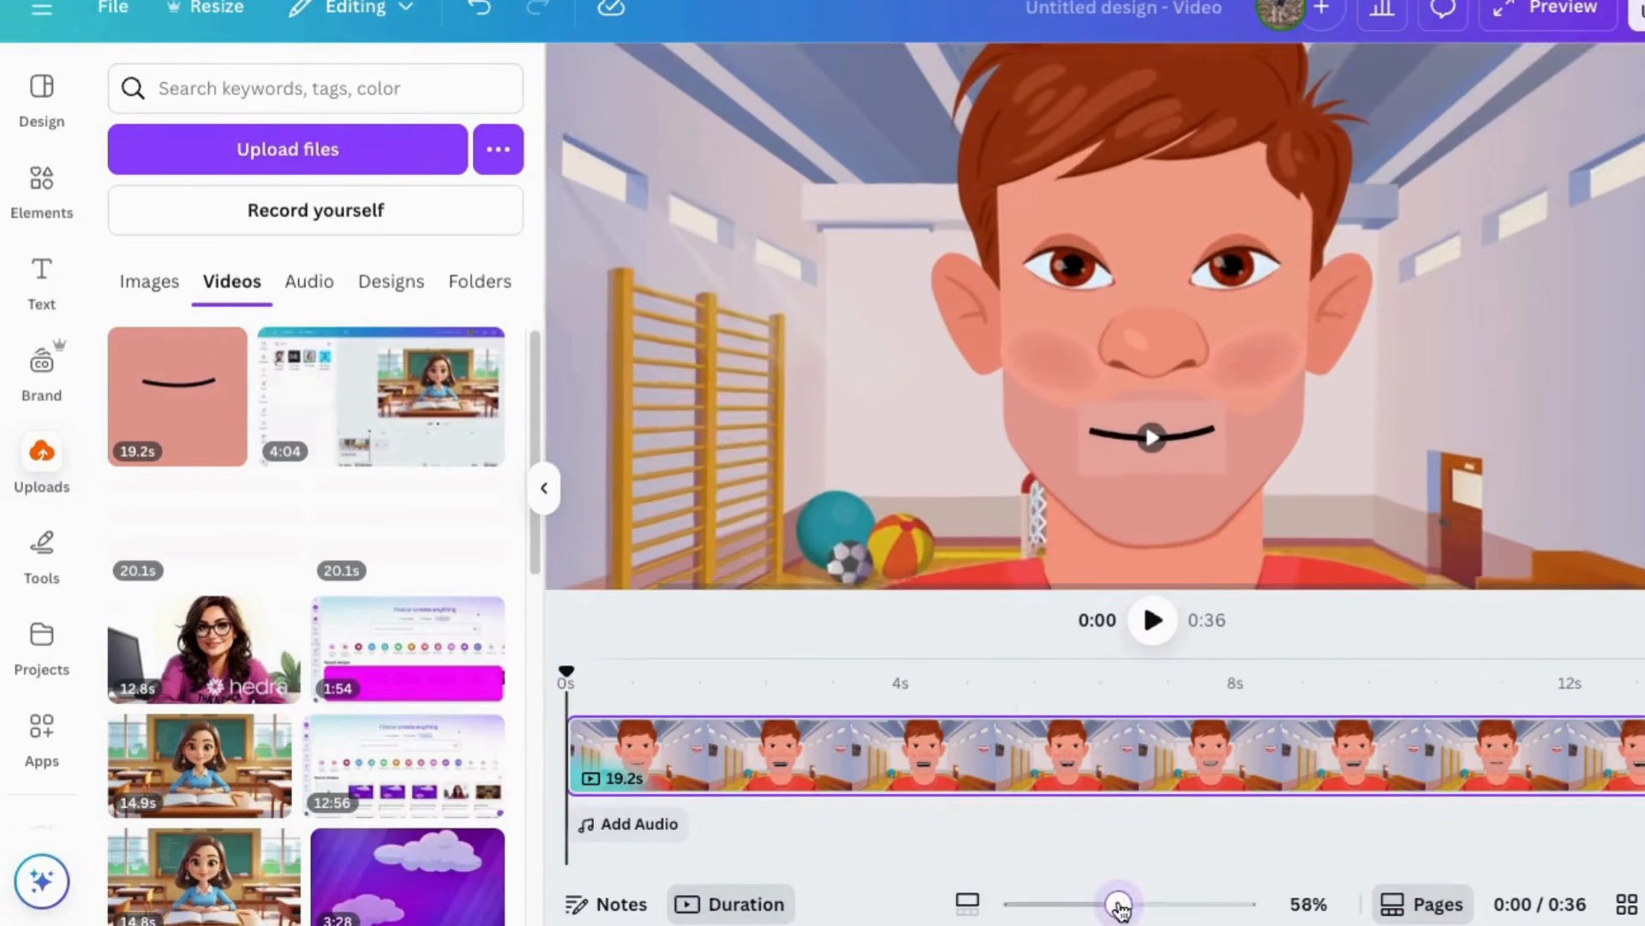
left_click_drag(1118, 452, 1120, 465)
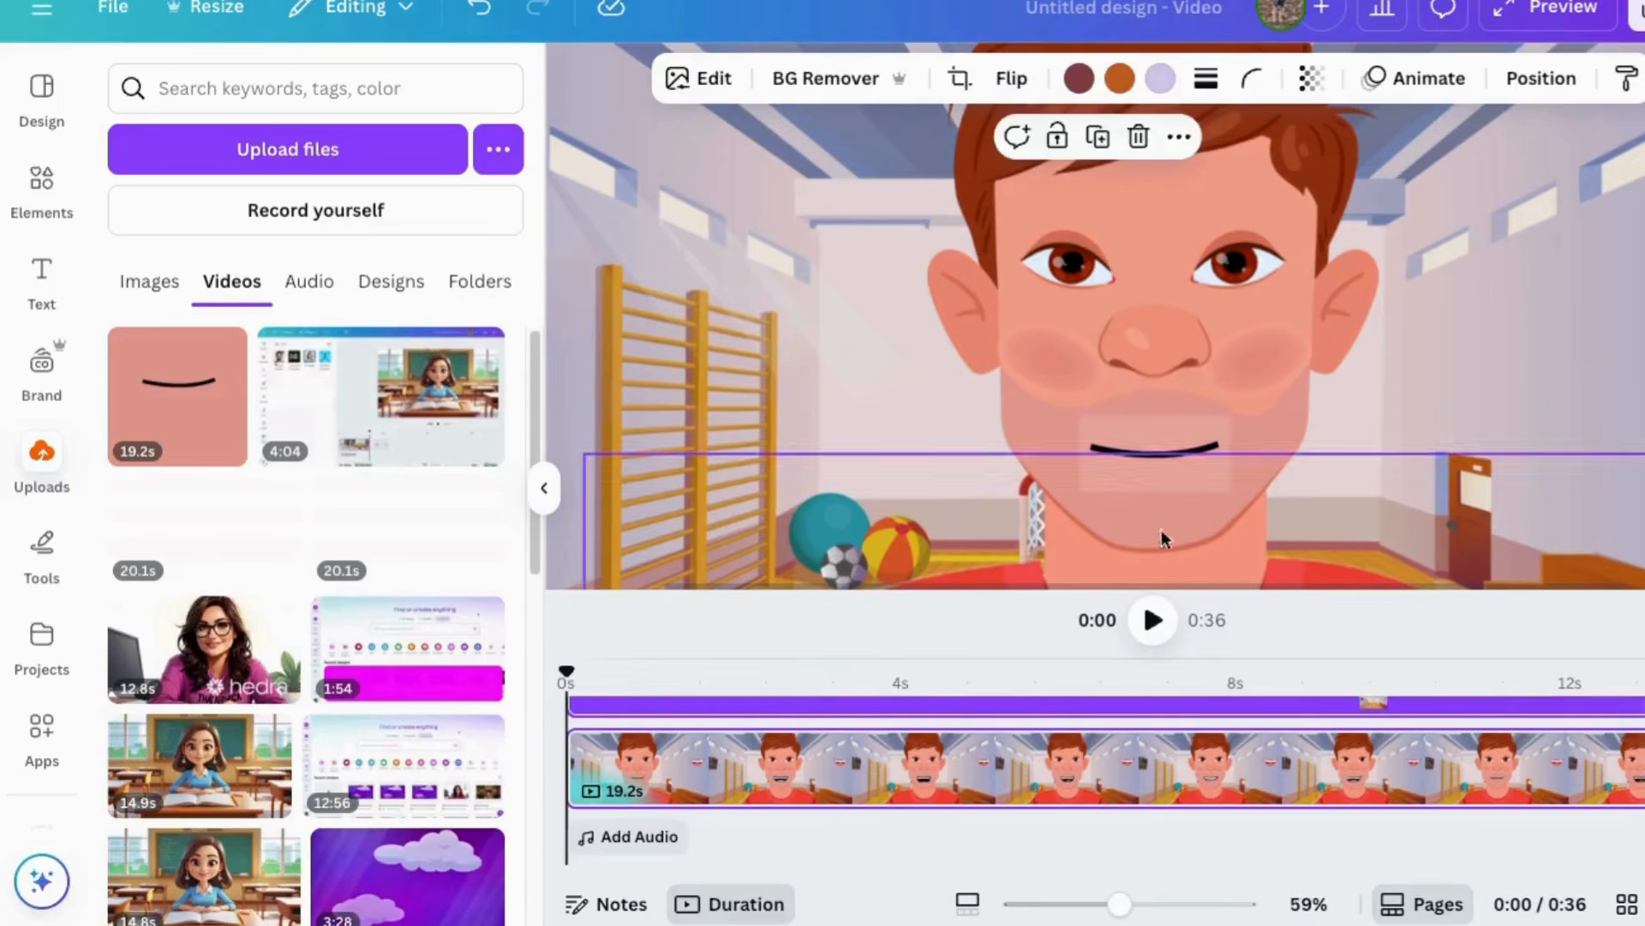
Apply the Nordic filter from the Cool group to the mouth video
left_click(850, 79)
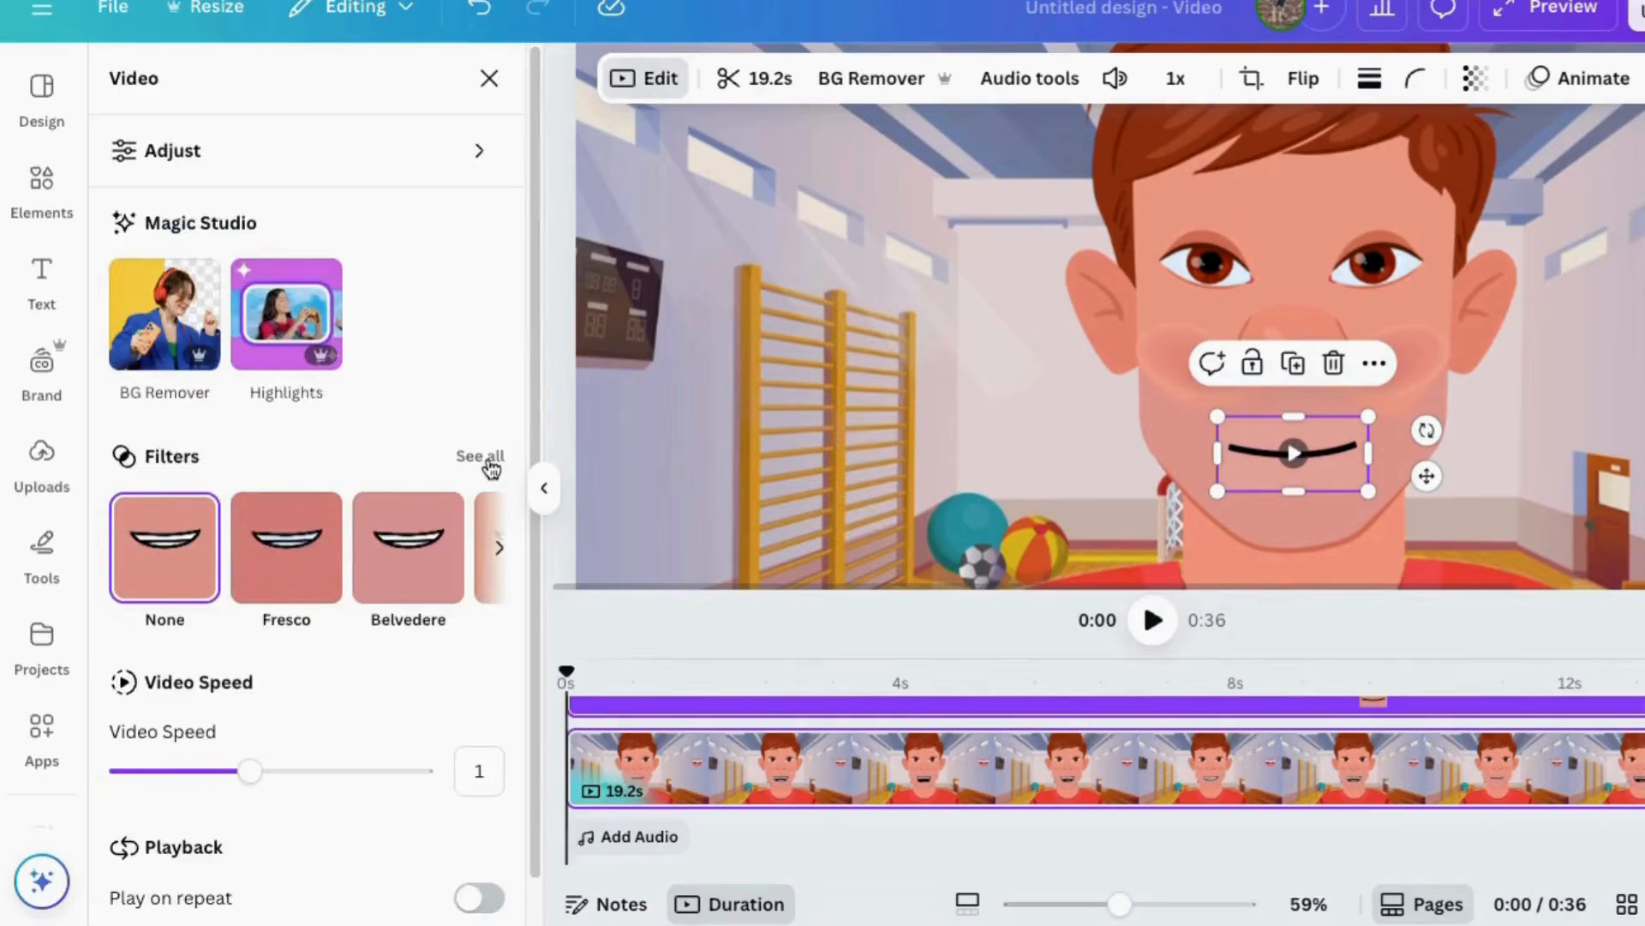
left_click(482, 456)
scroll(301, 860, "down", 6)
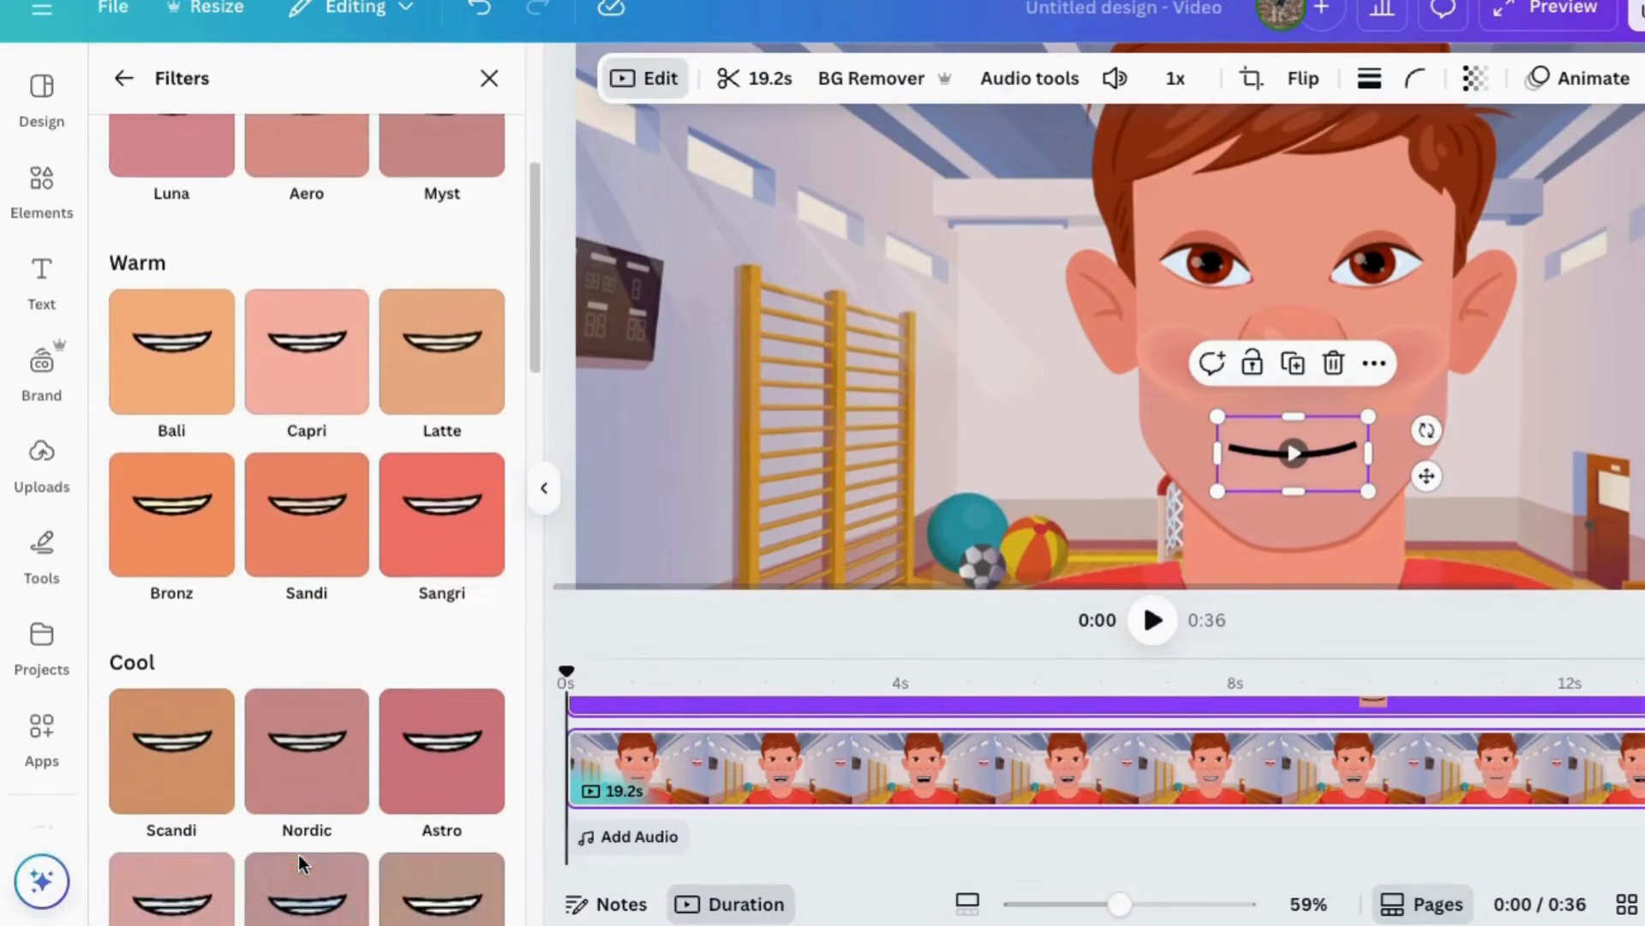
left_click(311, 730)
scroll(259, 184, "up", 6)
left_click(124, 78)
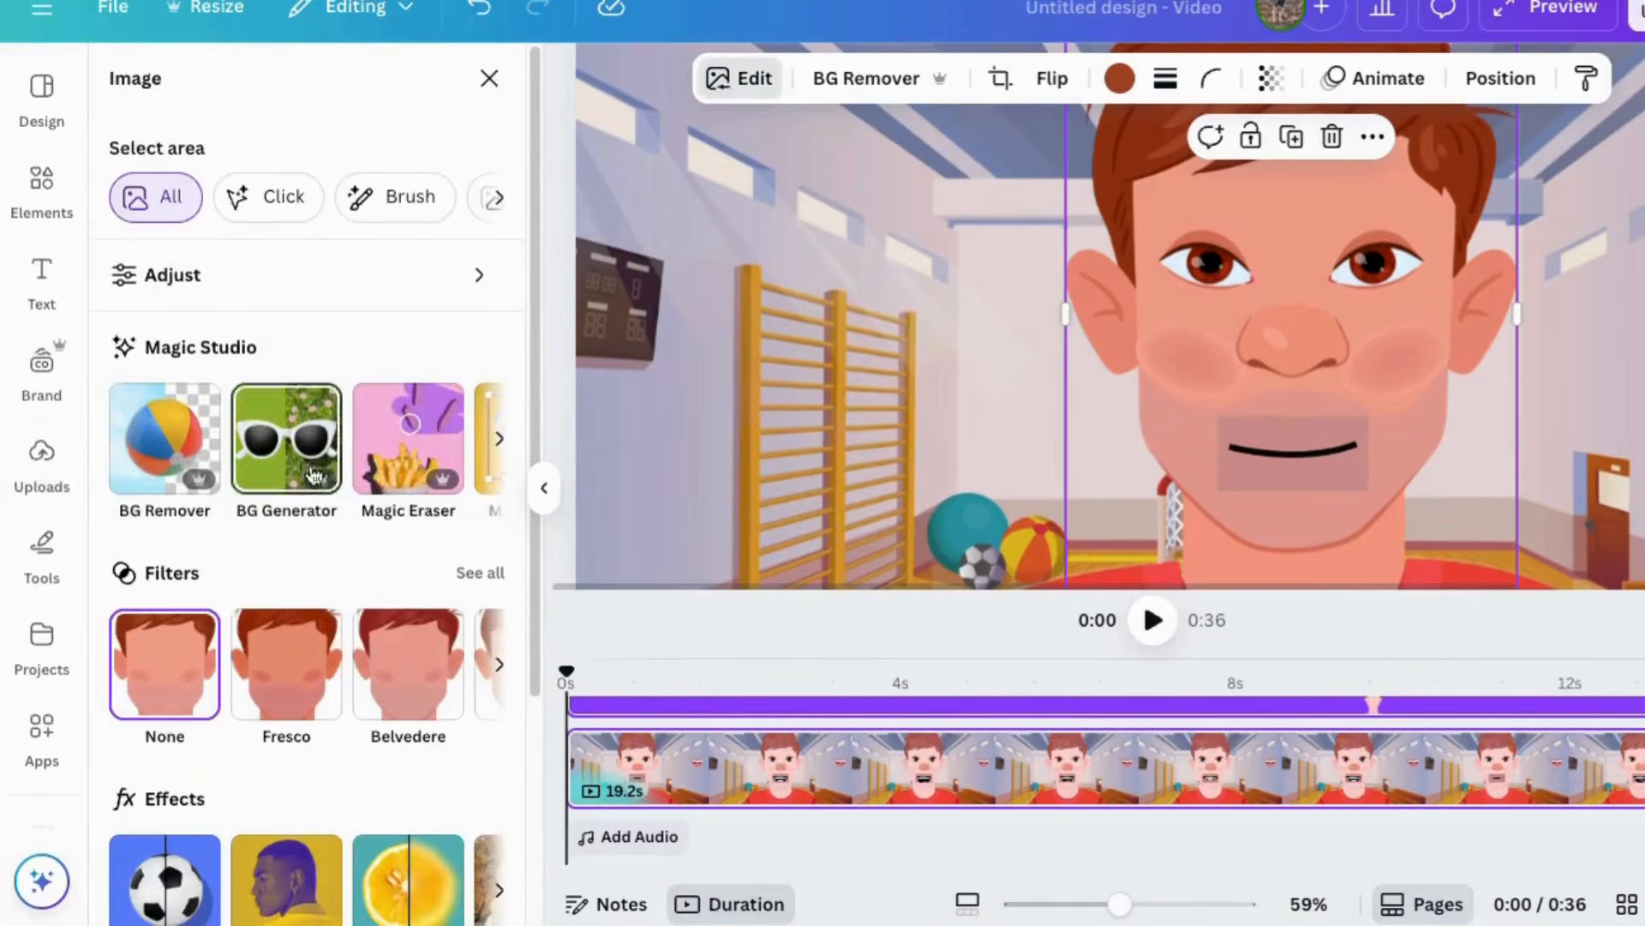
Set the head image's brightness to -22 and contrast to -19 so the skin blends with the mouth video
left_click(257, 274)
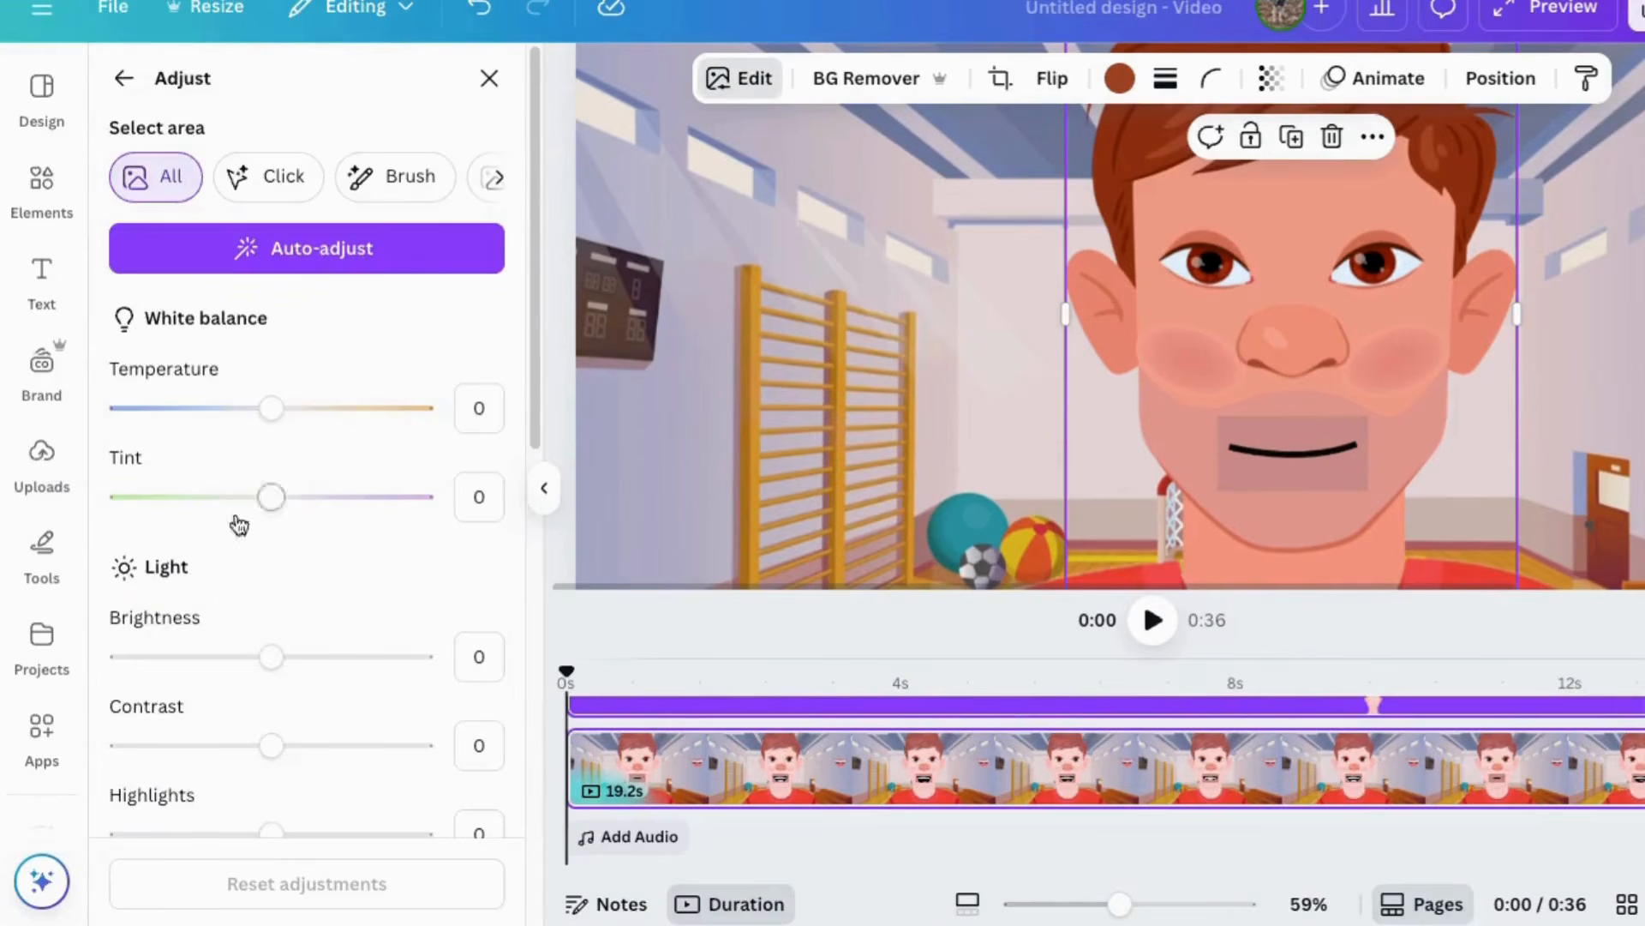
scroll(265, 600, "down", 3)
left_click_drag(269, 359, 263, 355)
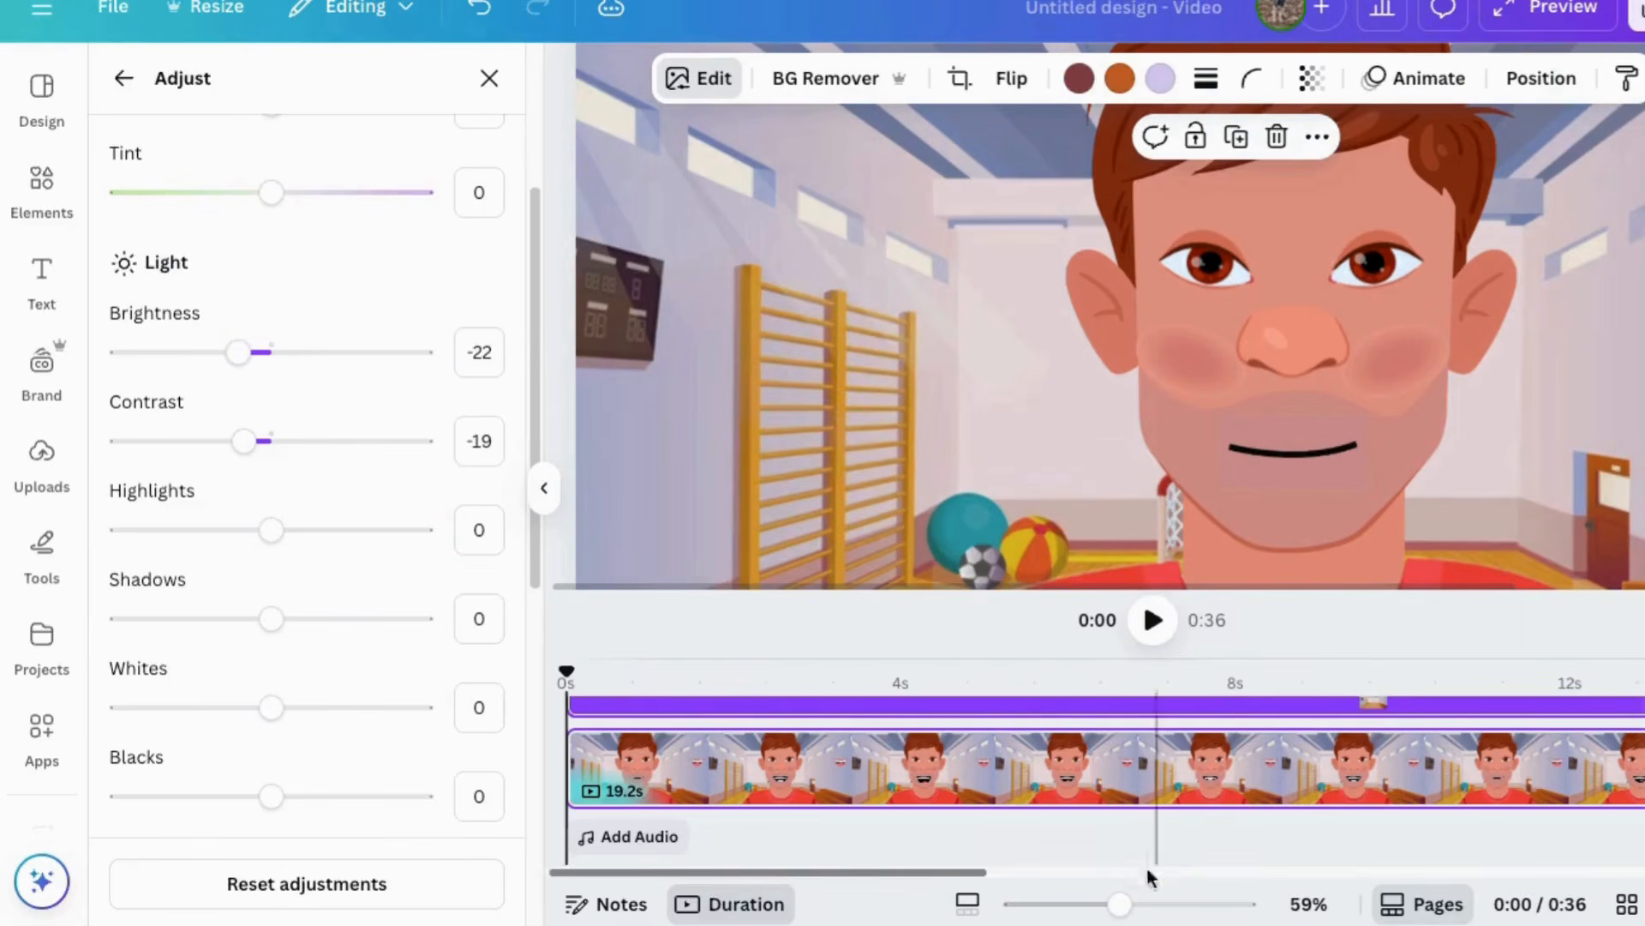
Delete the spare smiling mouth image beside the character from the first page
left_click_drag(1119, 904, 1077, 904)
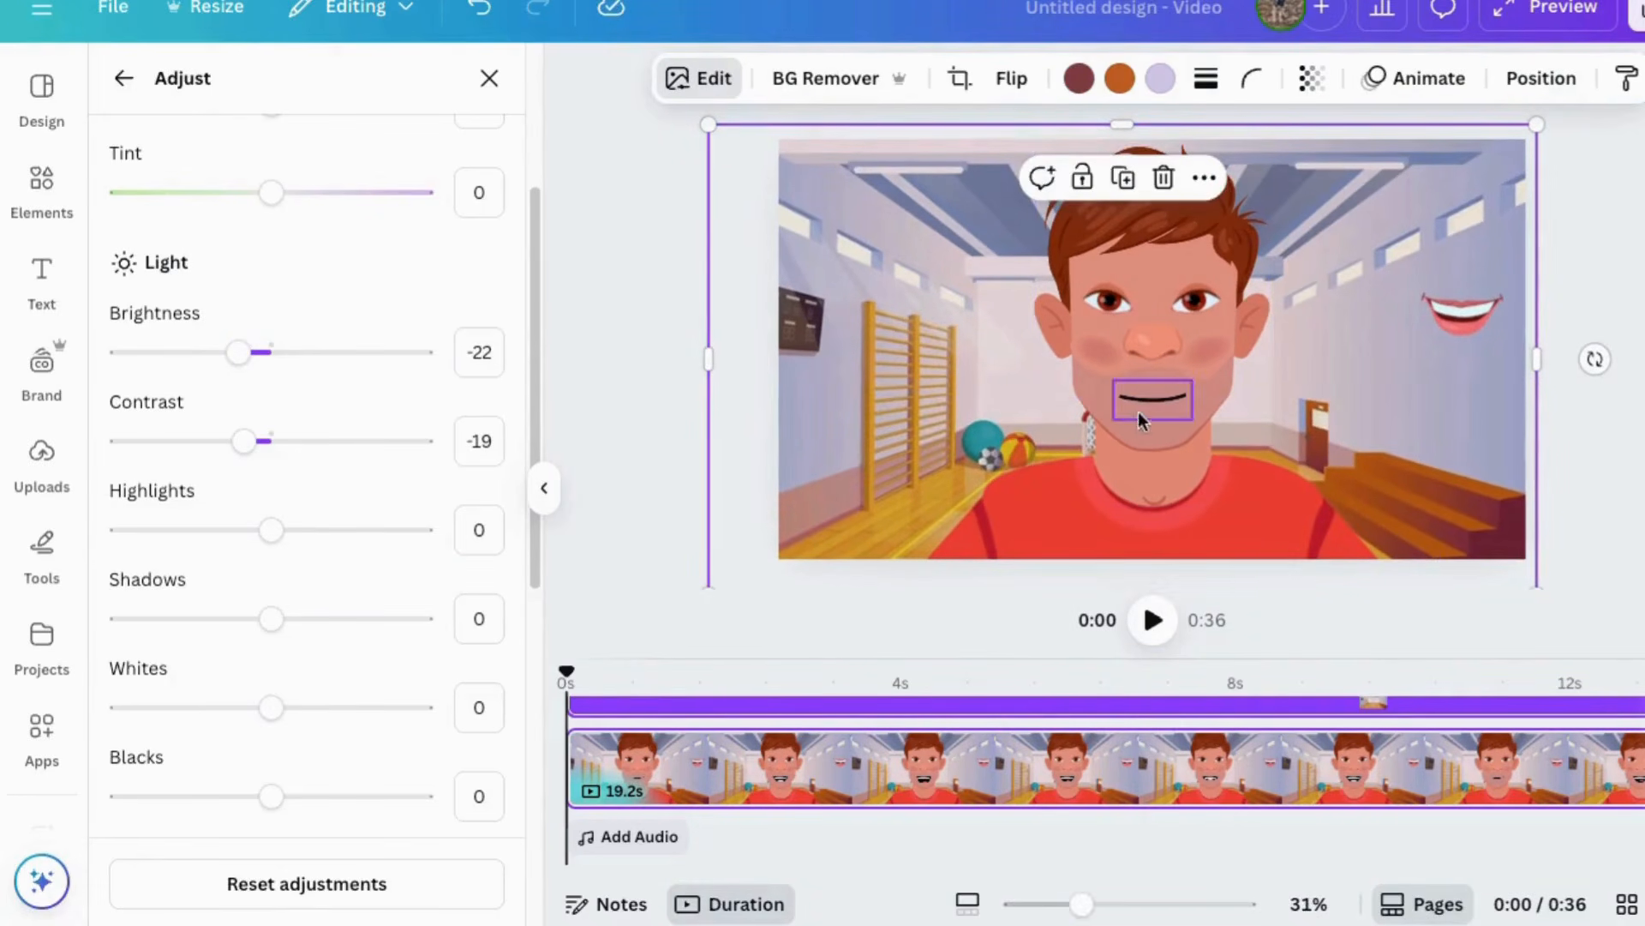
left_click(1461, 313)
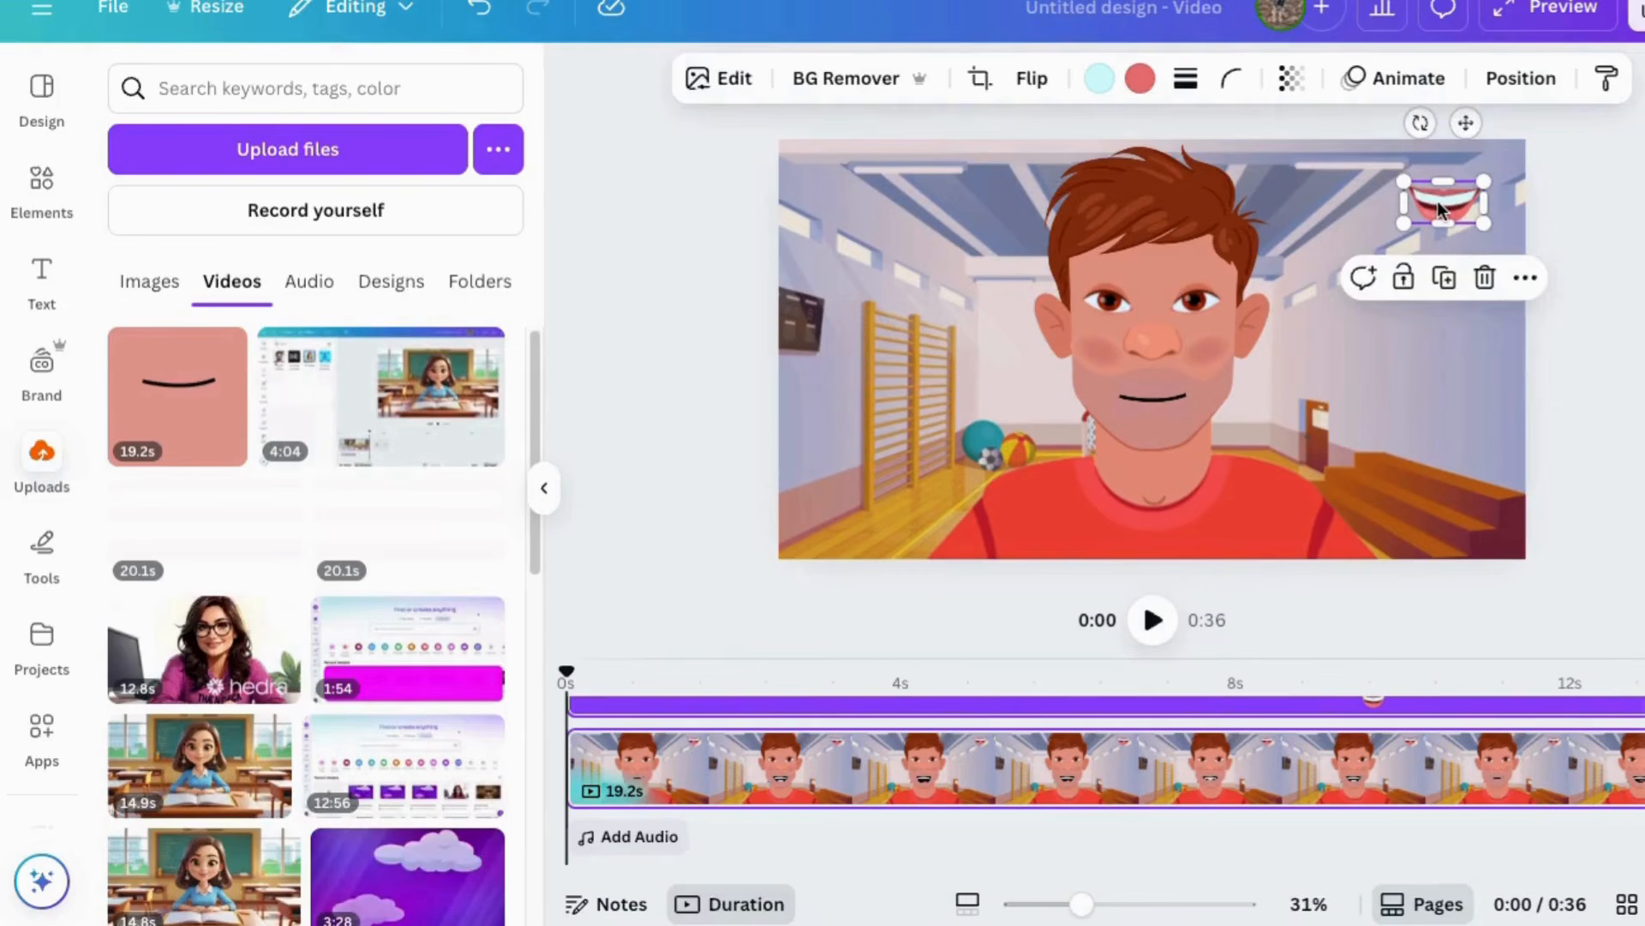
key("Delete")
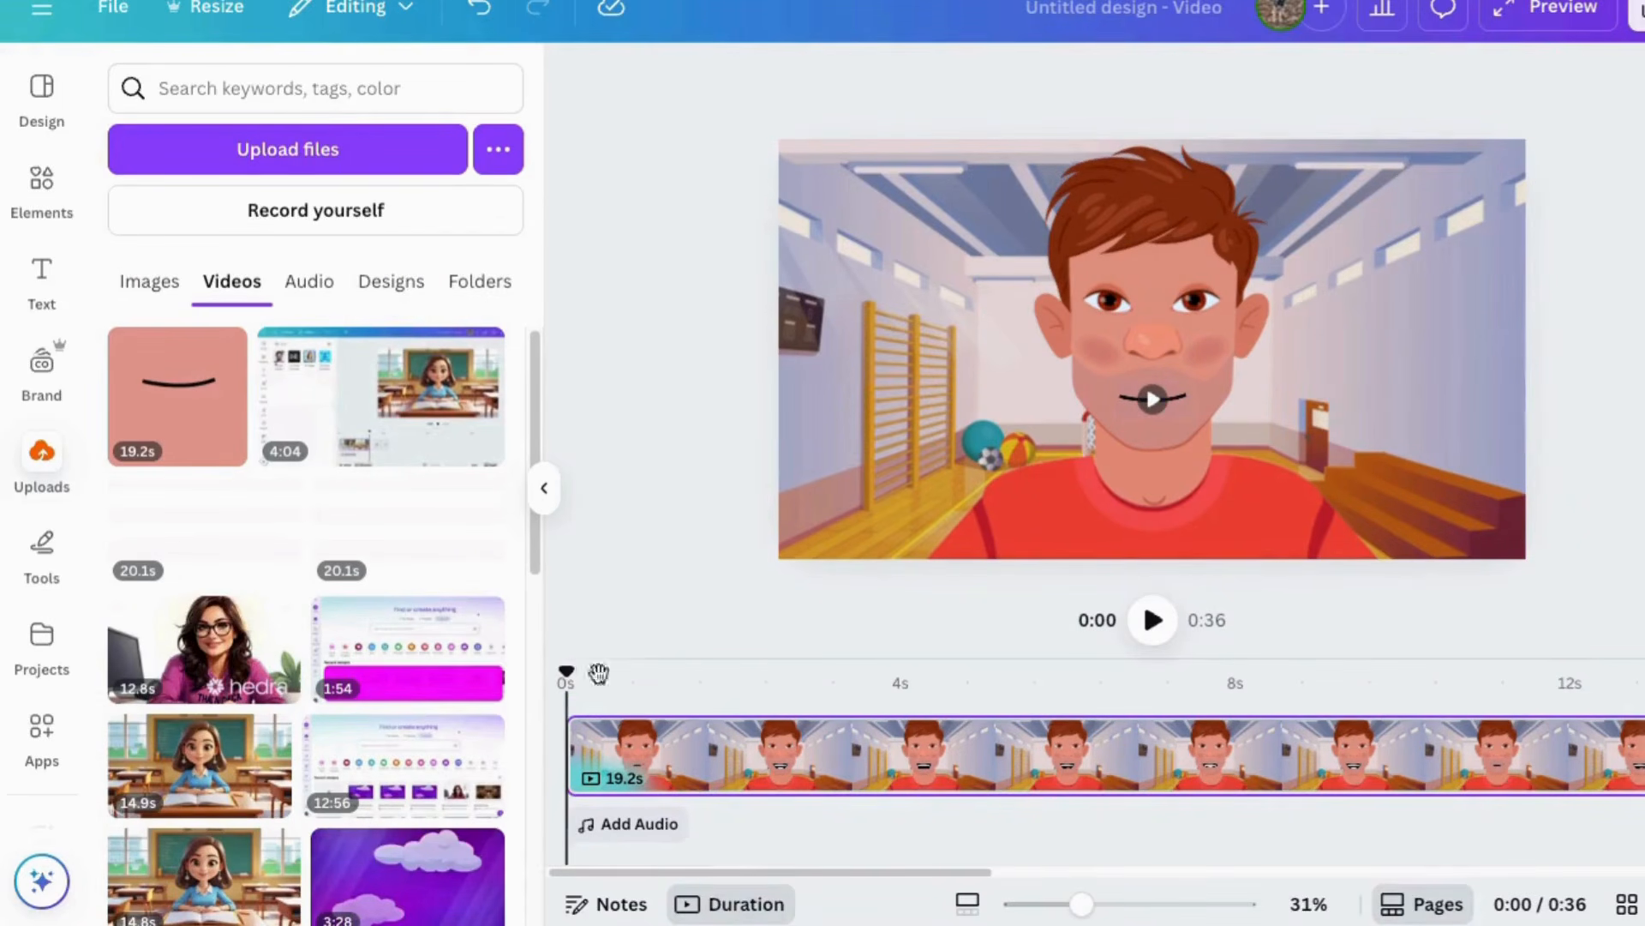
Play back the first page's mouth animation and replay its ending into the second page
left_click(1151, 622)
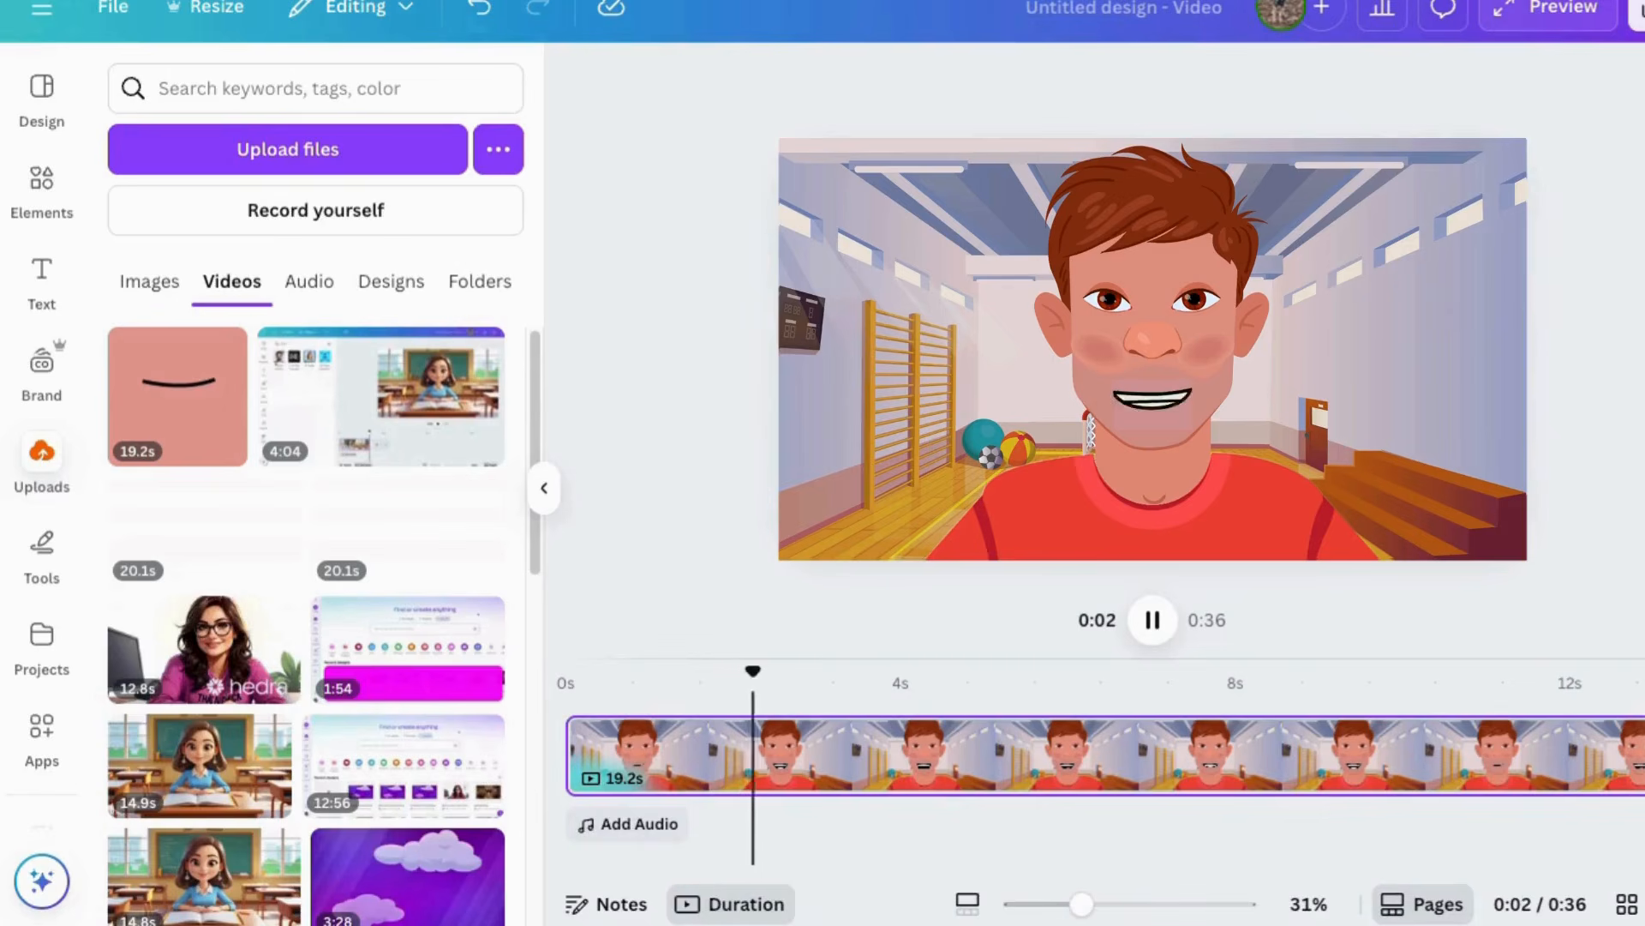
left_click_drag(849, 869, 1163, 868)
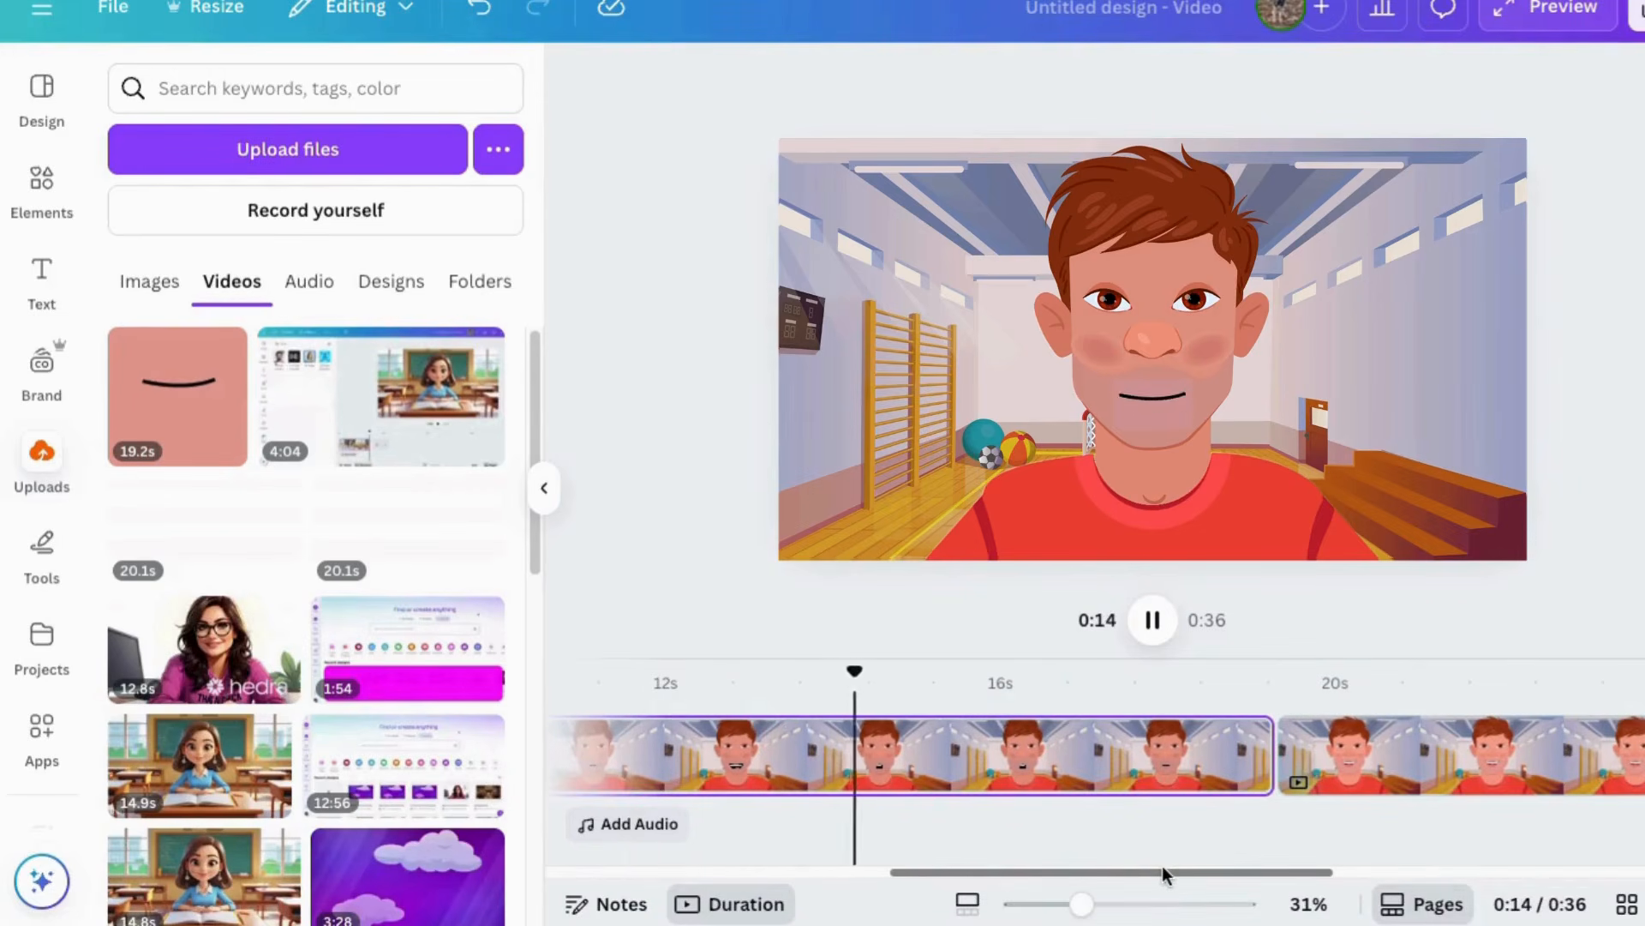
left_click(1155, 602)
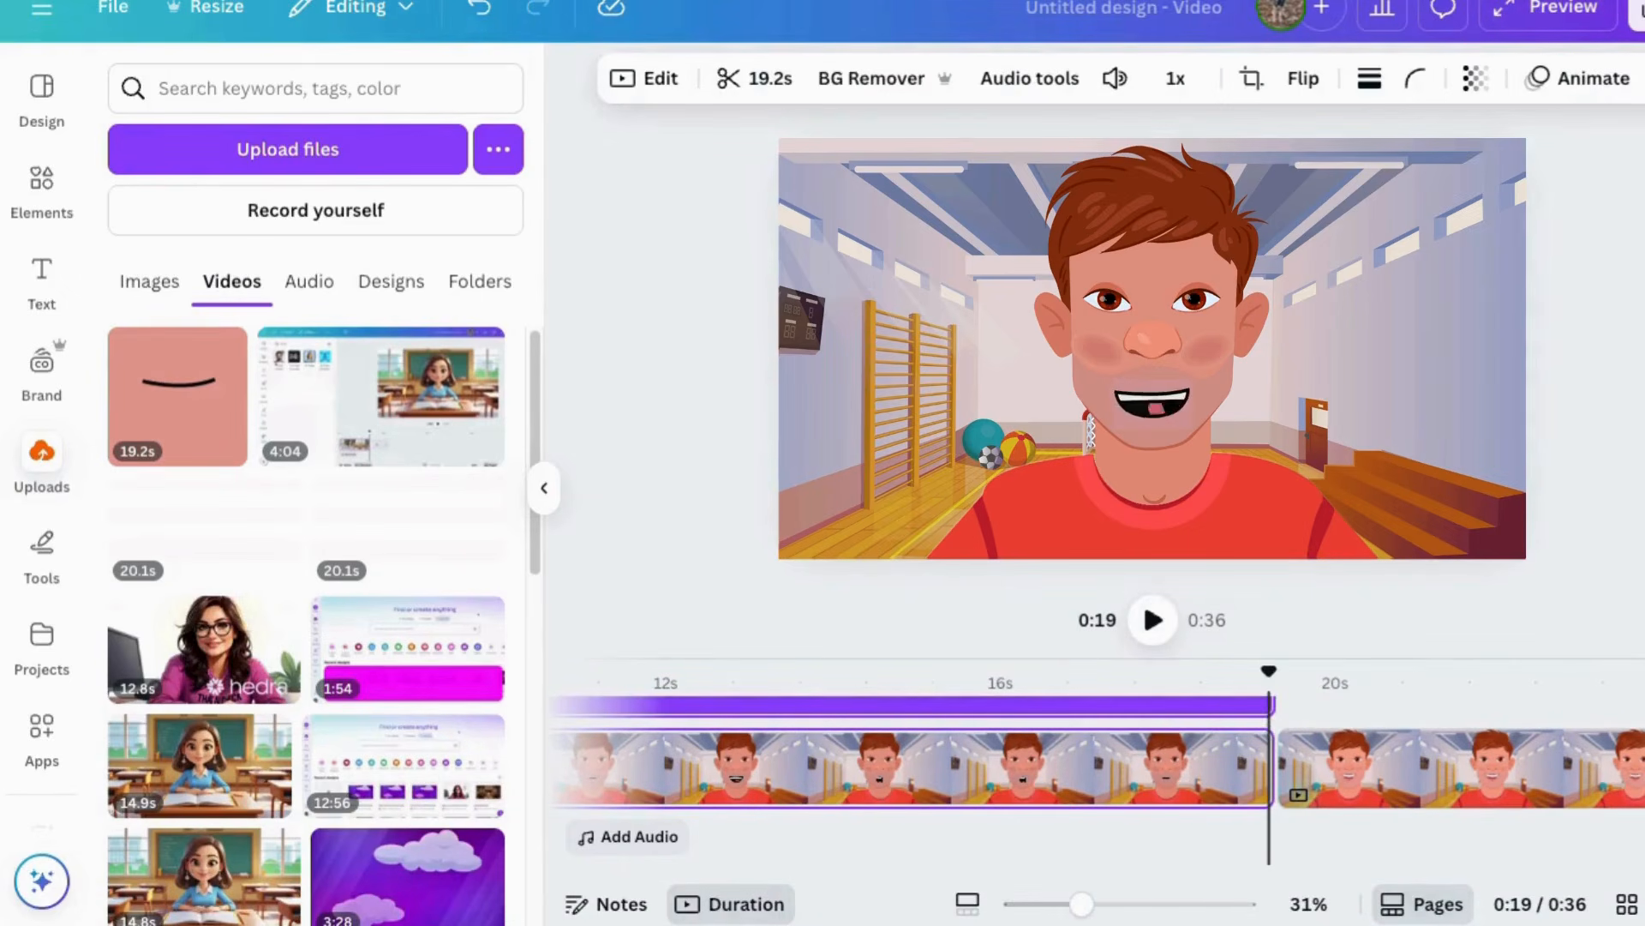
left_click_drag(1268, 671, 787, 671)
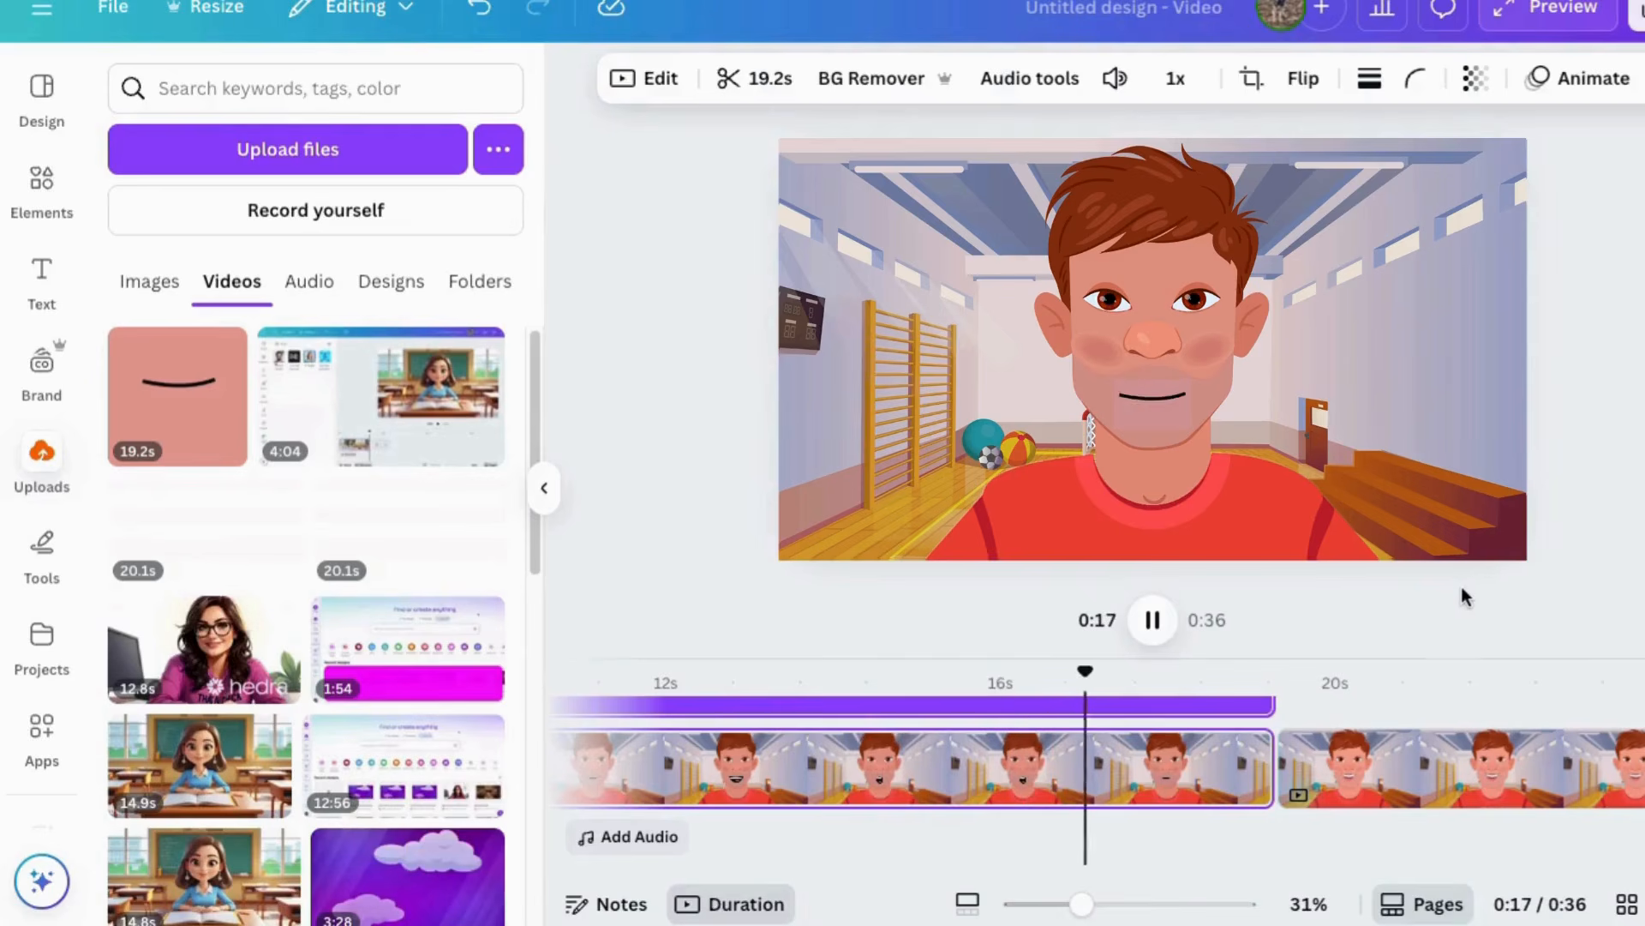
left_click(1145, 624)
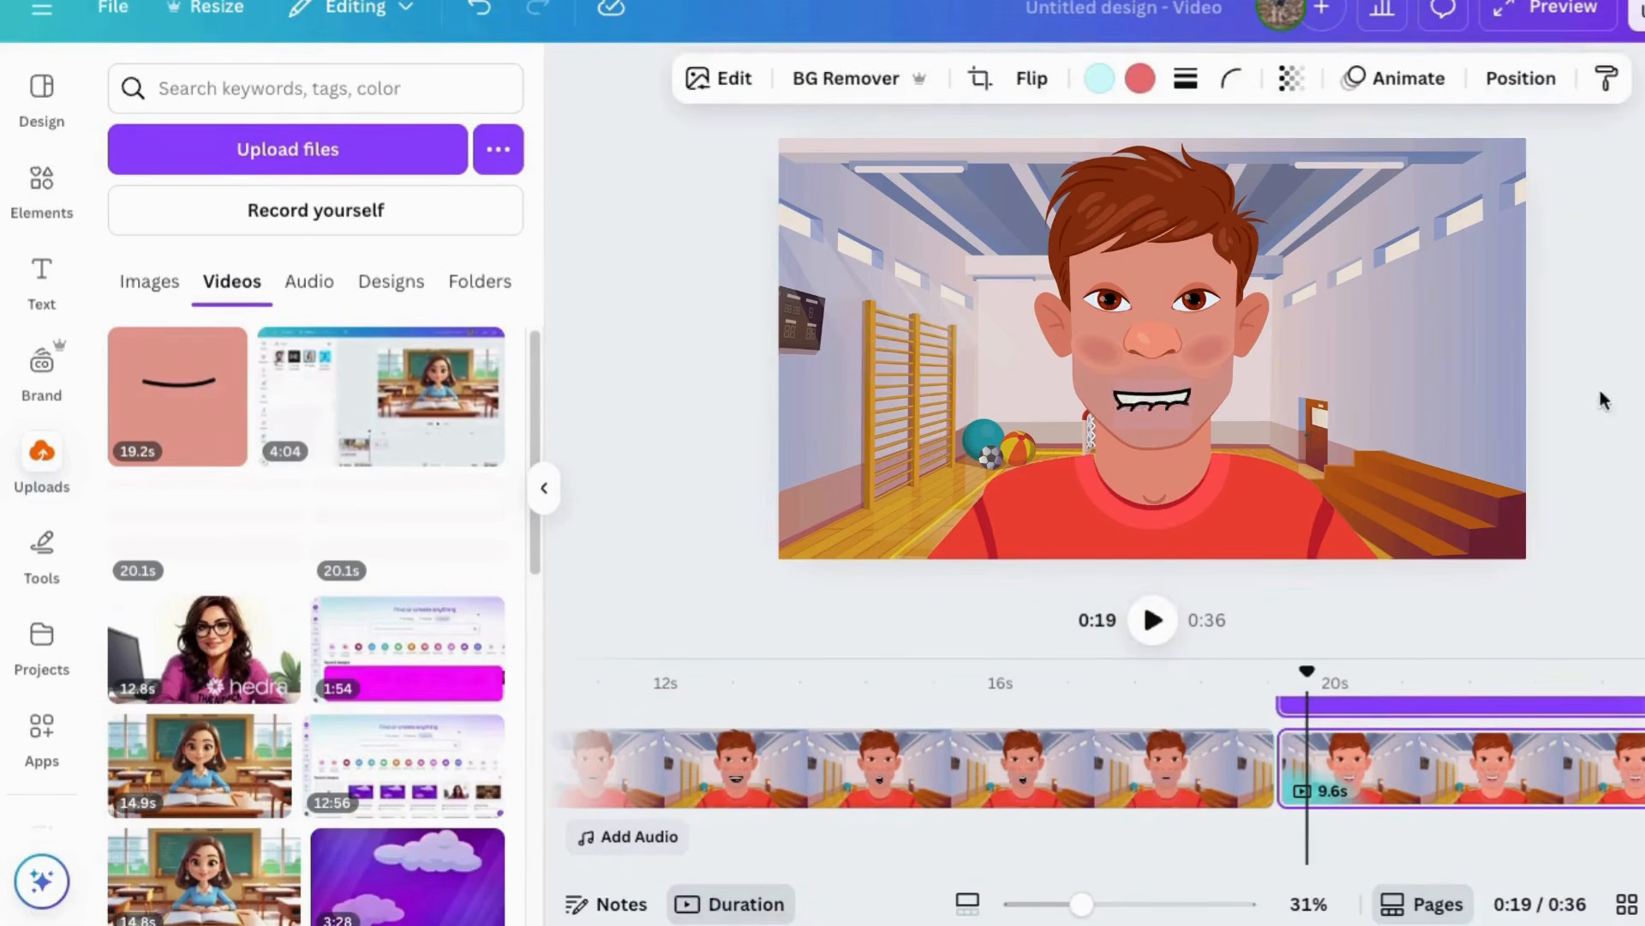
Add a 0.5-second Dissolve transition between the first and second pages and play back across it
left_click(1275, 732)
left_click(302, 287)
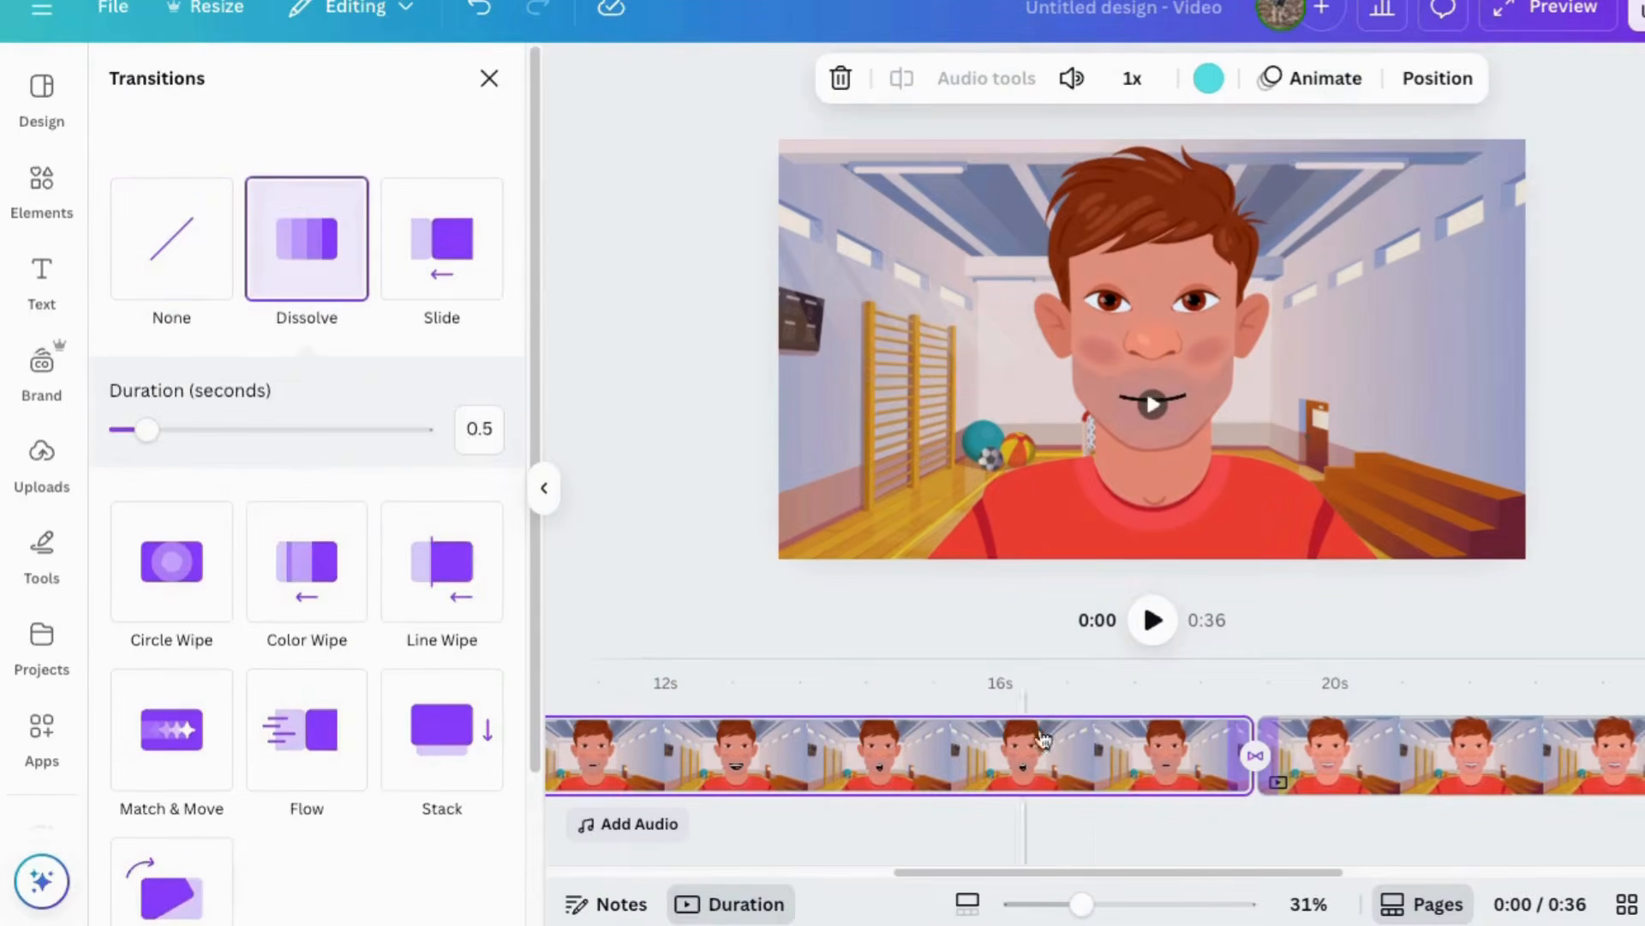
left_click(1111, 746)
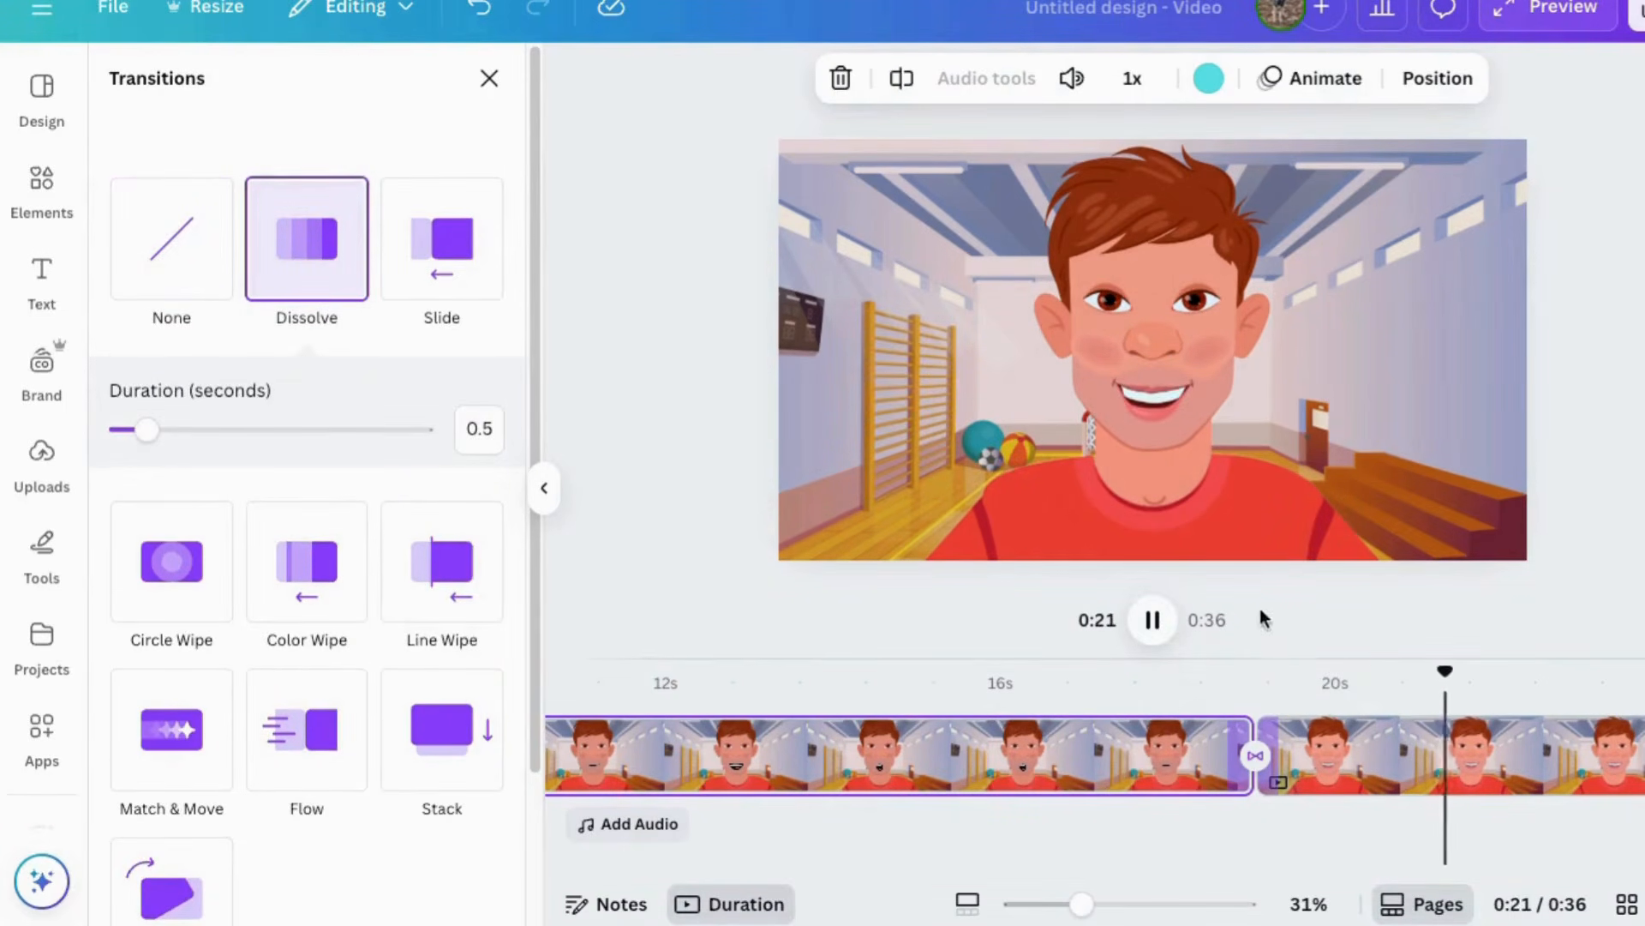
left_click(1146, 628)
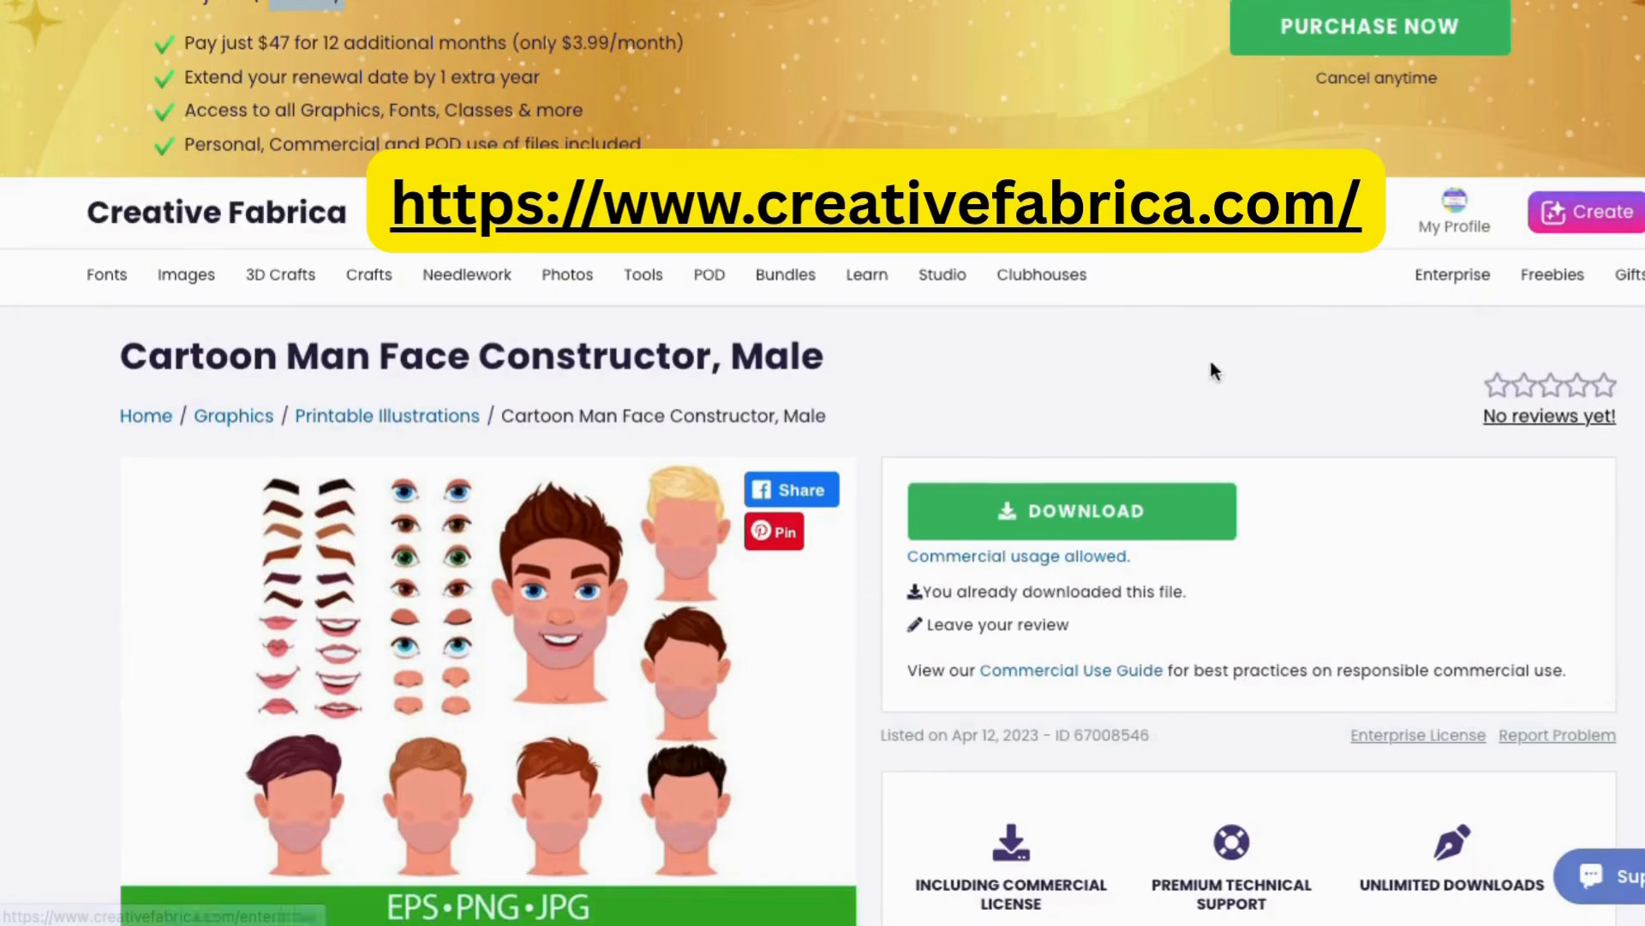
scroll(339, 59, "up", 1)
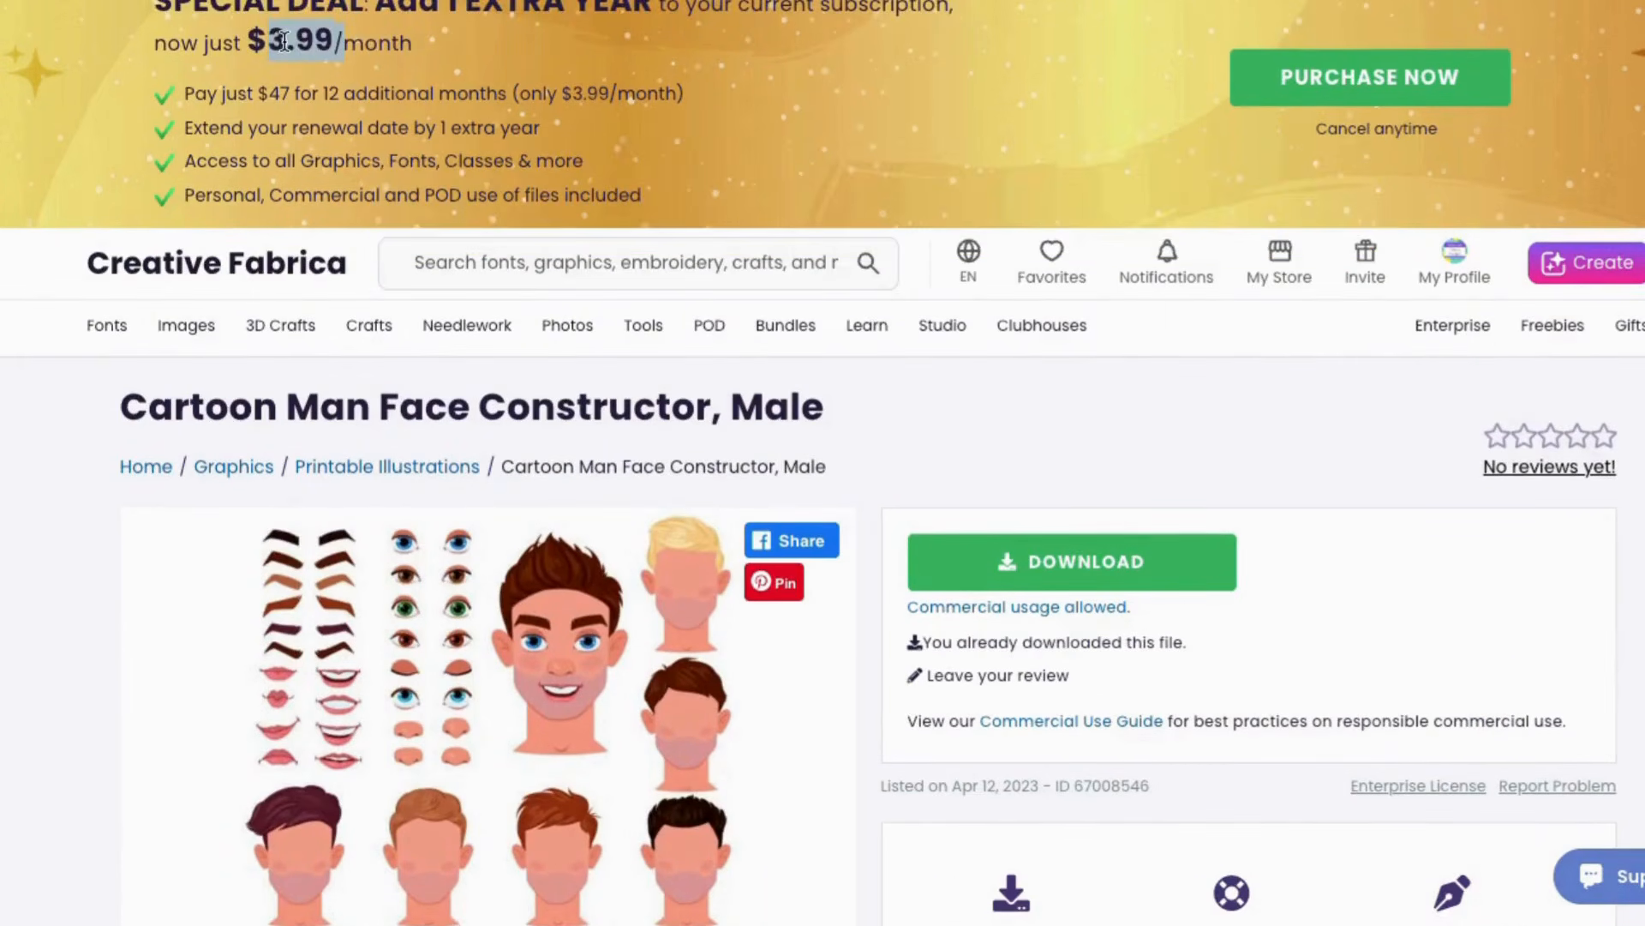